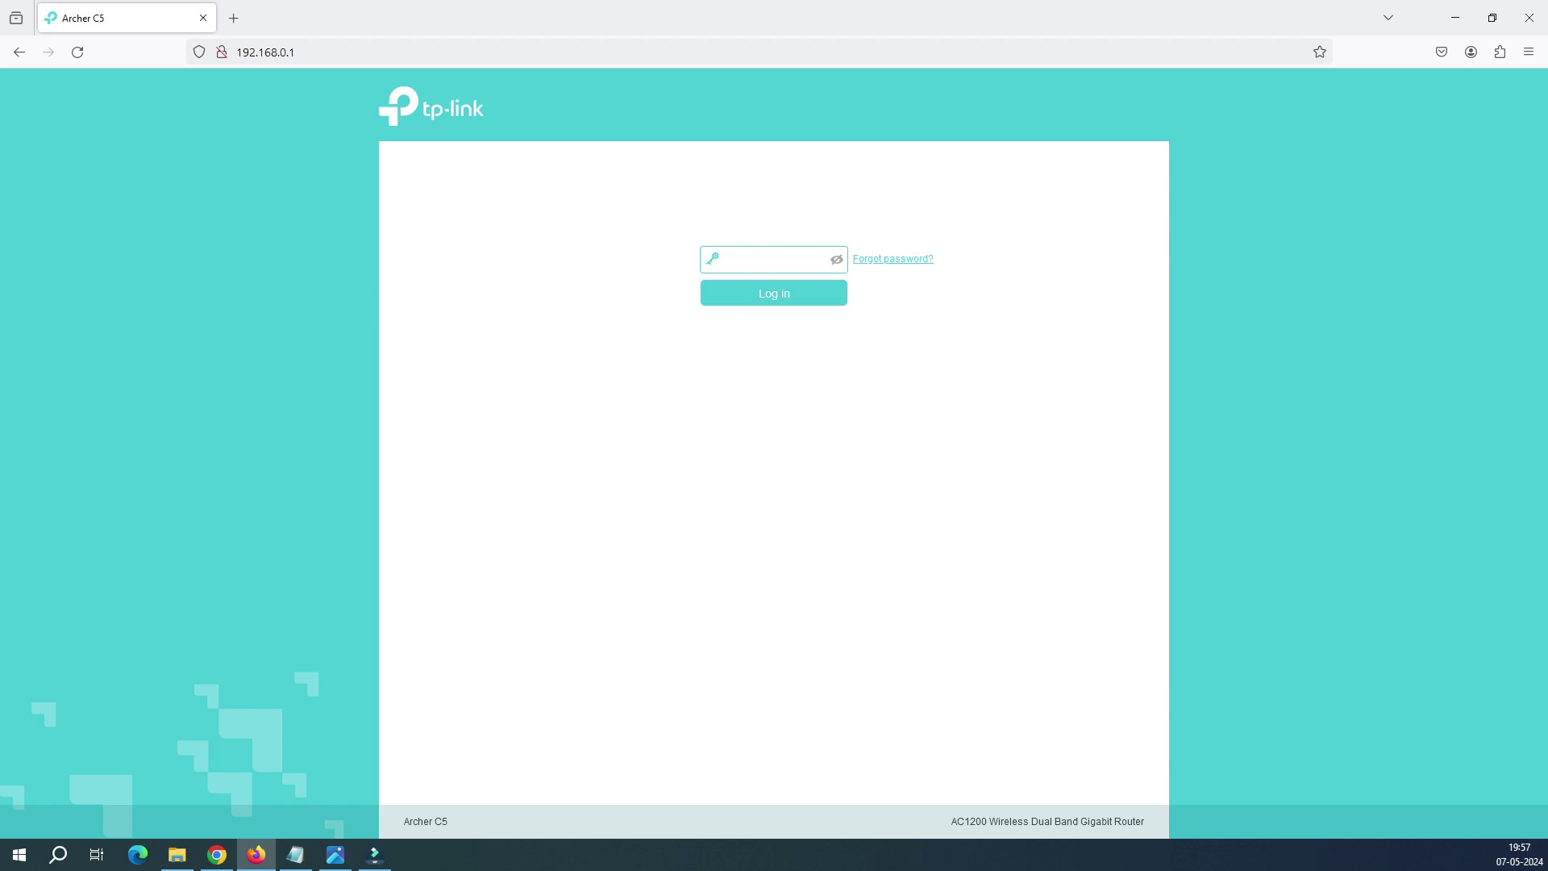
Step: Launch a Command Prompt by running cmd from the Run box
right_click(19, 855)
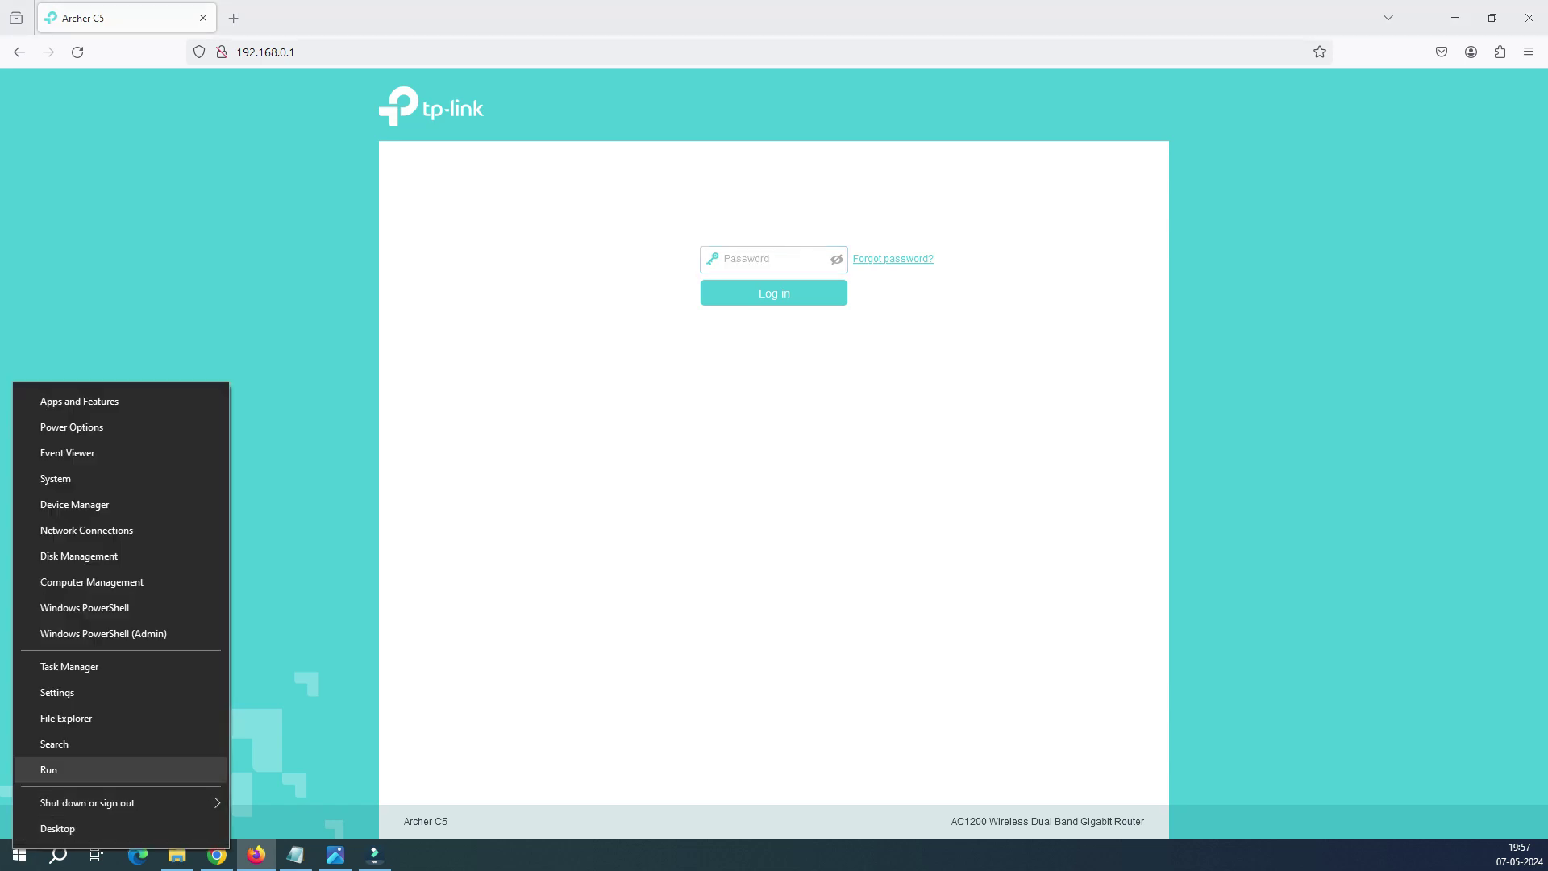
left_click(49, 769)
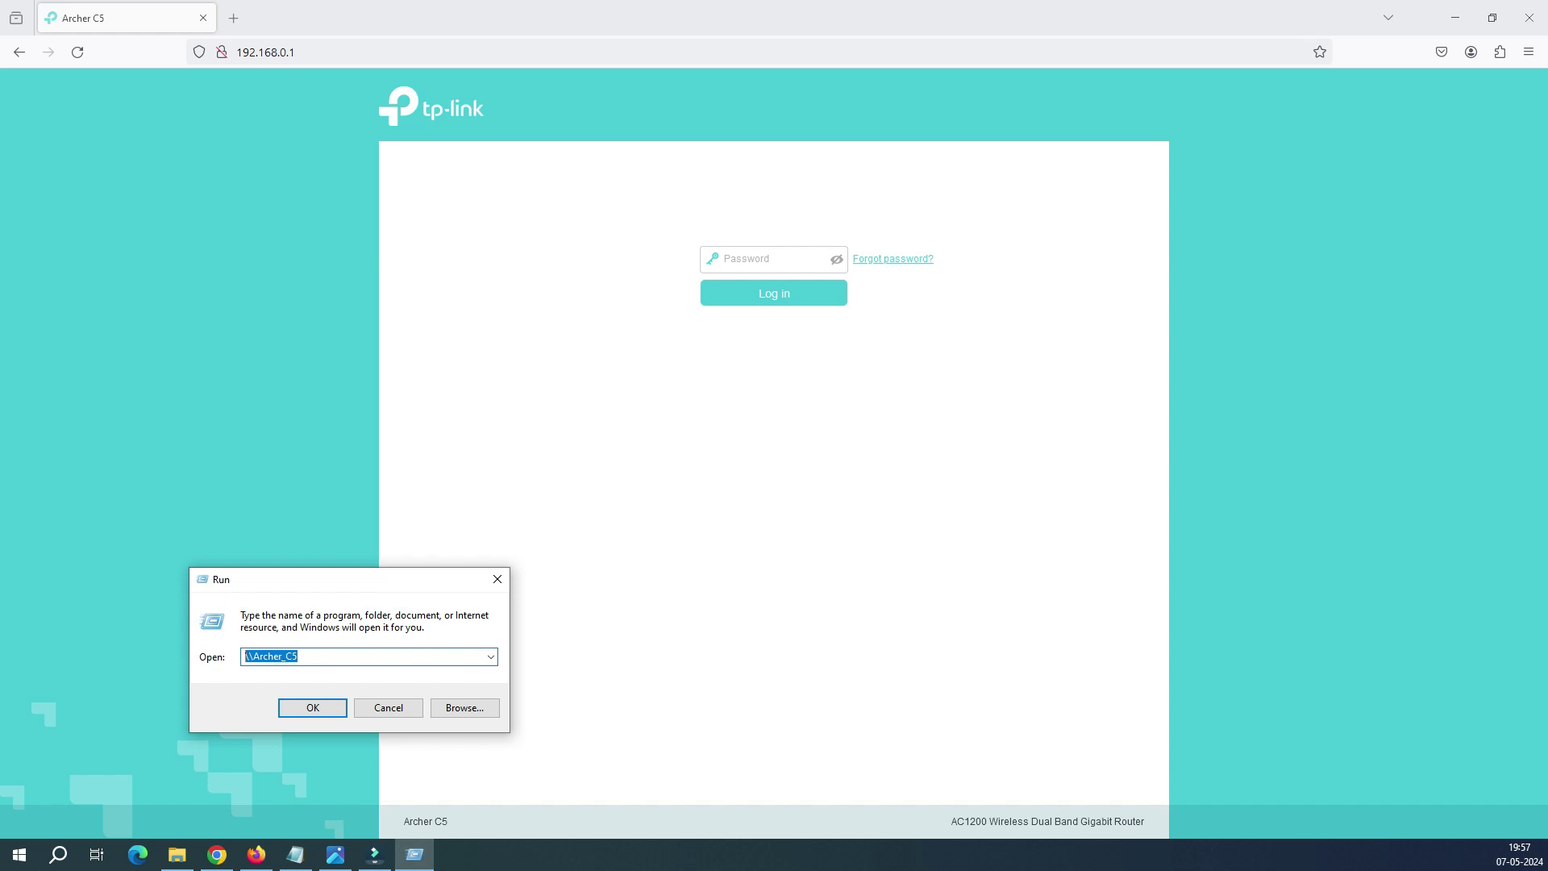
type("cmd")
key("Return")
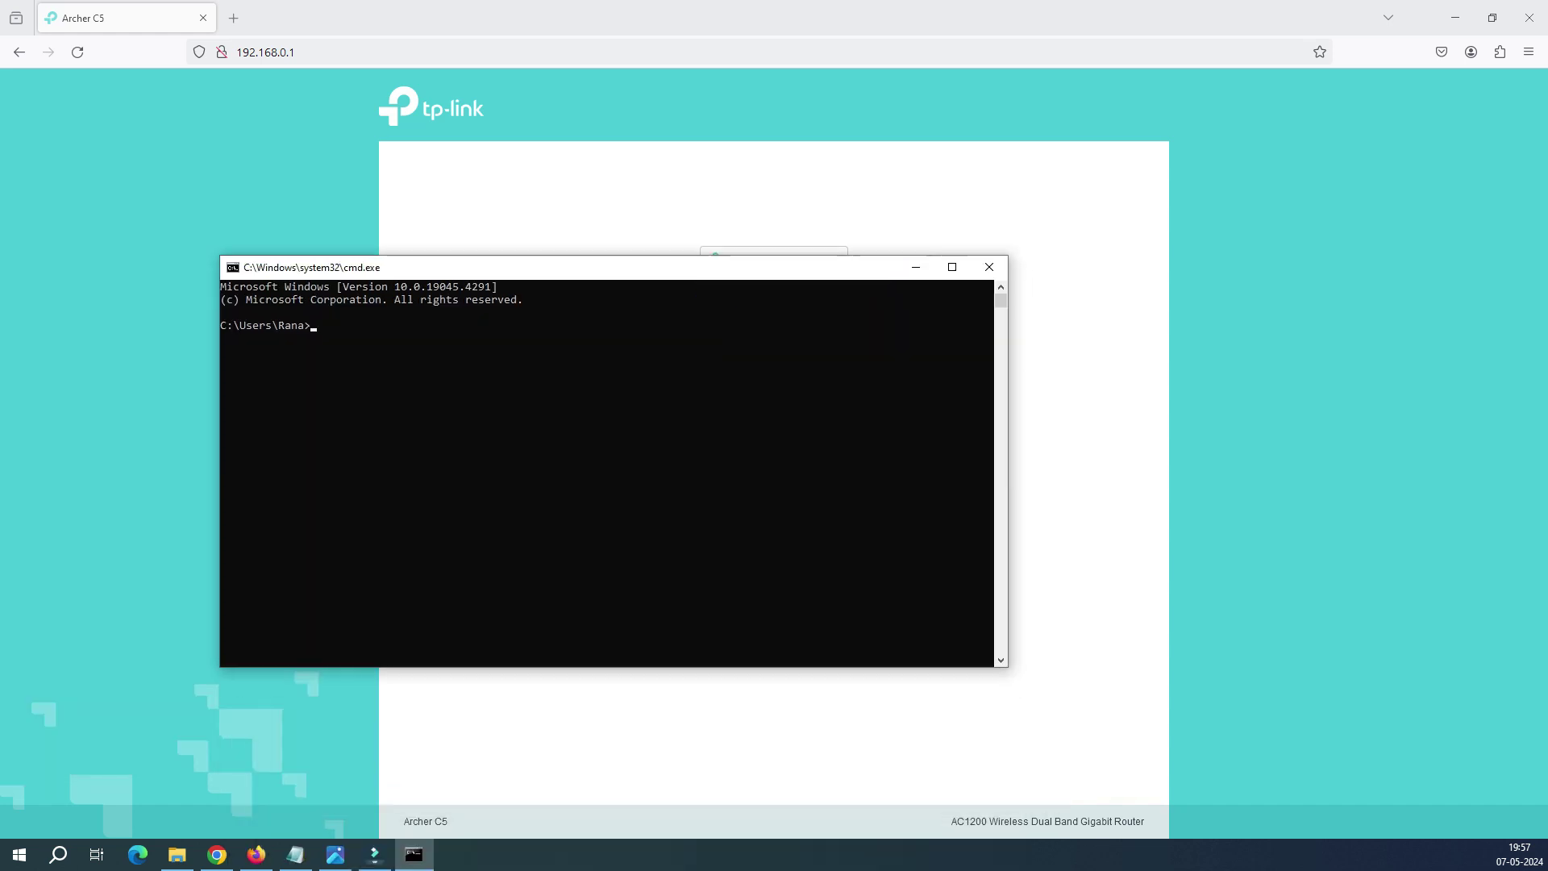
Step: Ping 192.168.0.1, confirm four replies with 0% loss, and minimize the console
type("ping 192.168.0.1")
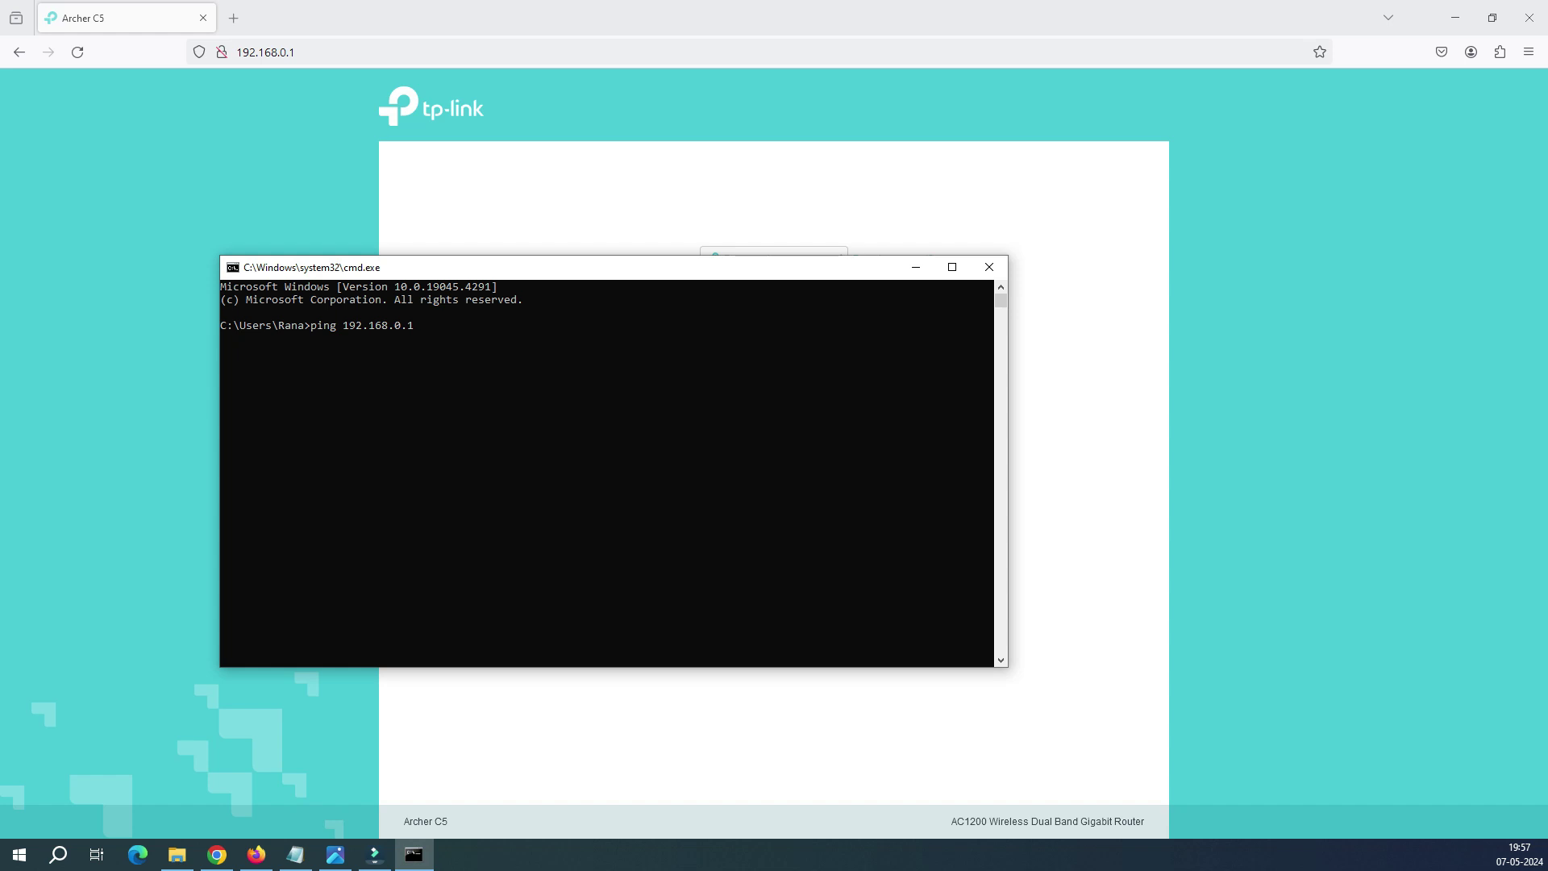
key("Return")
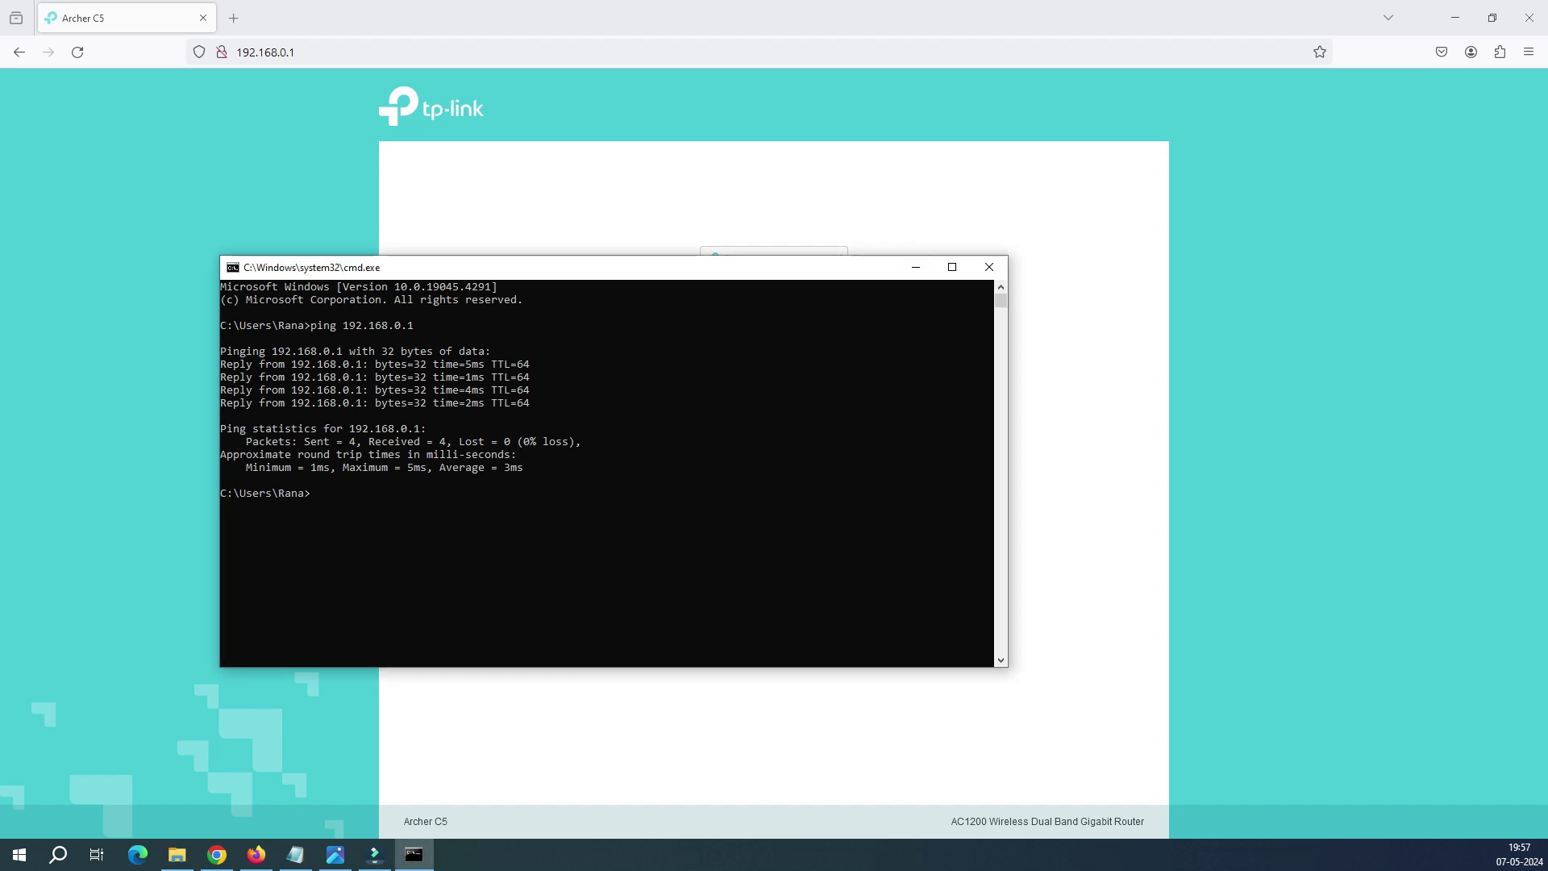
left_click_drag(391, 505, 222, 325)
left_click(442, 415)
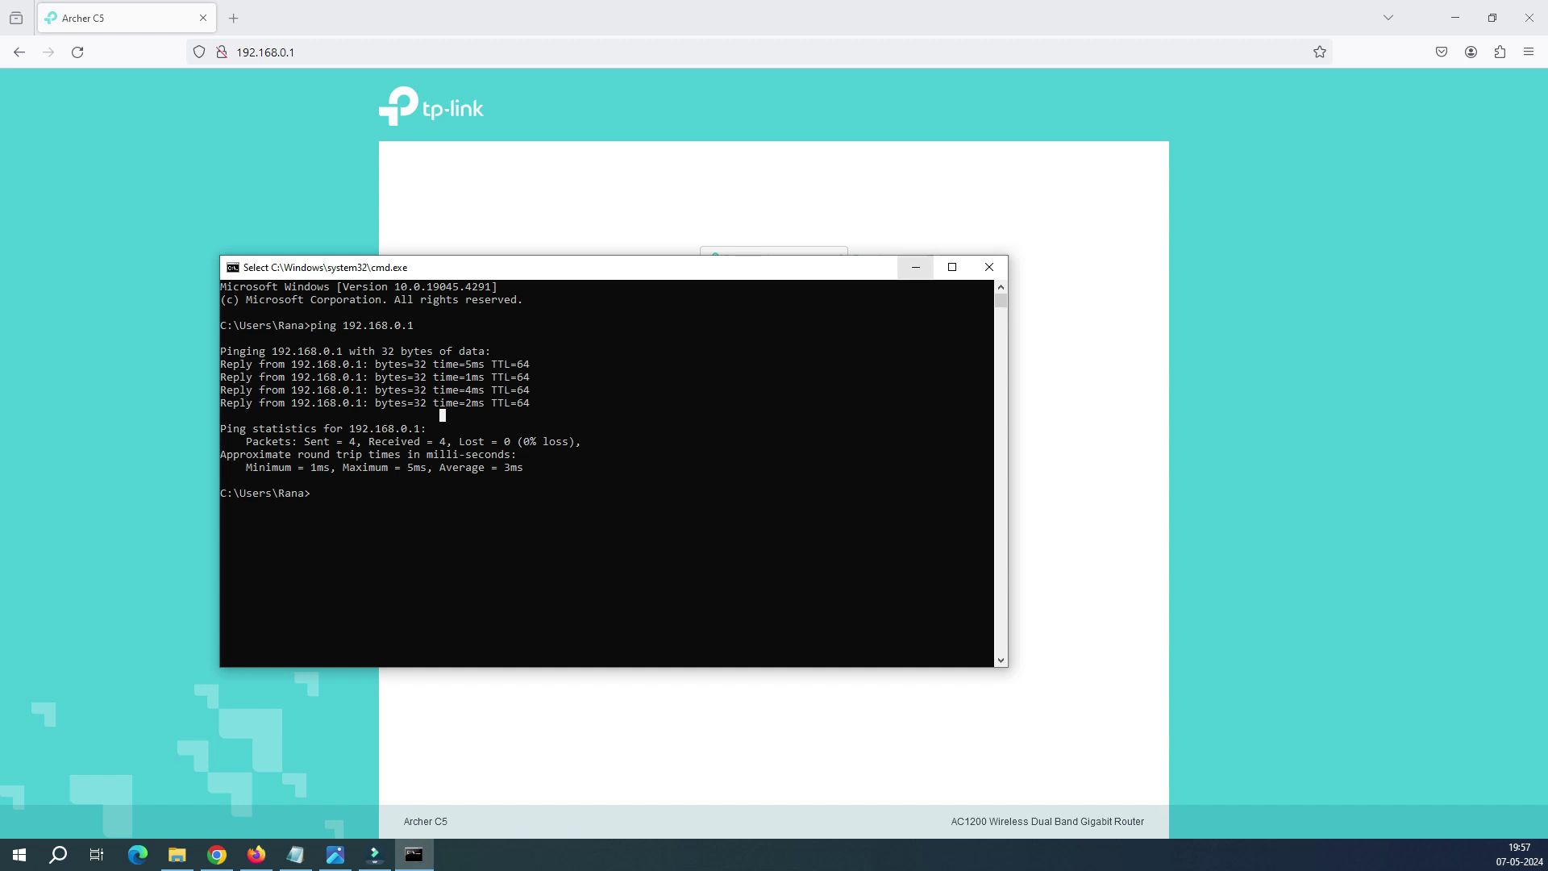
left_click(916, 267)
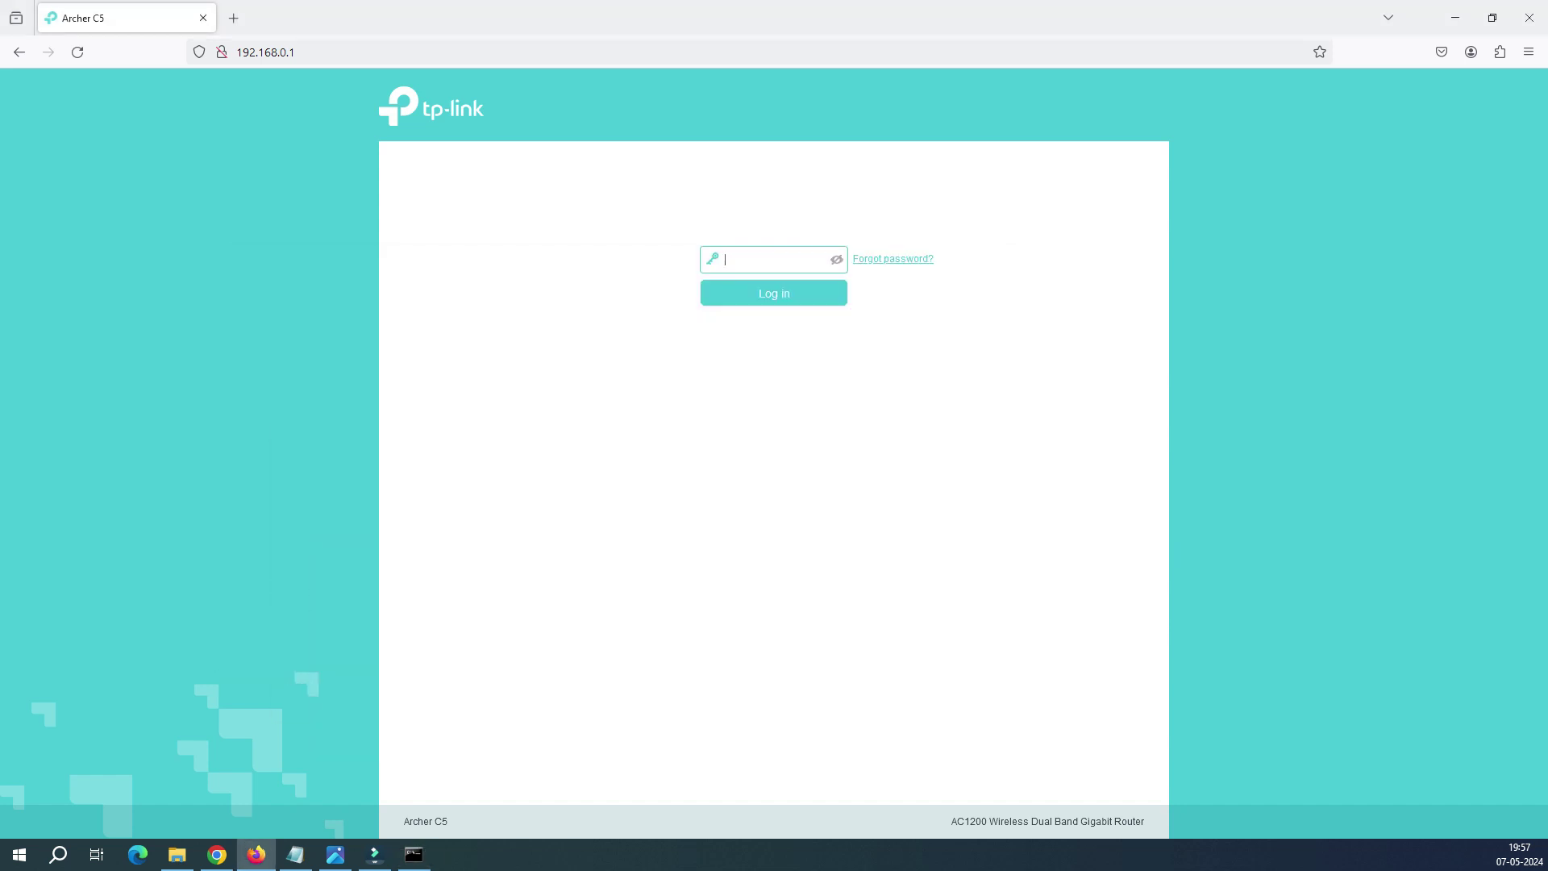
Step: Log in with the router password and go to Advanced > USB Sharing > USB Storage Device to see drive G: (1843.2G)
type("admin")
key("Return")
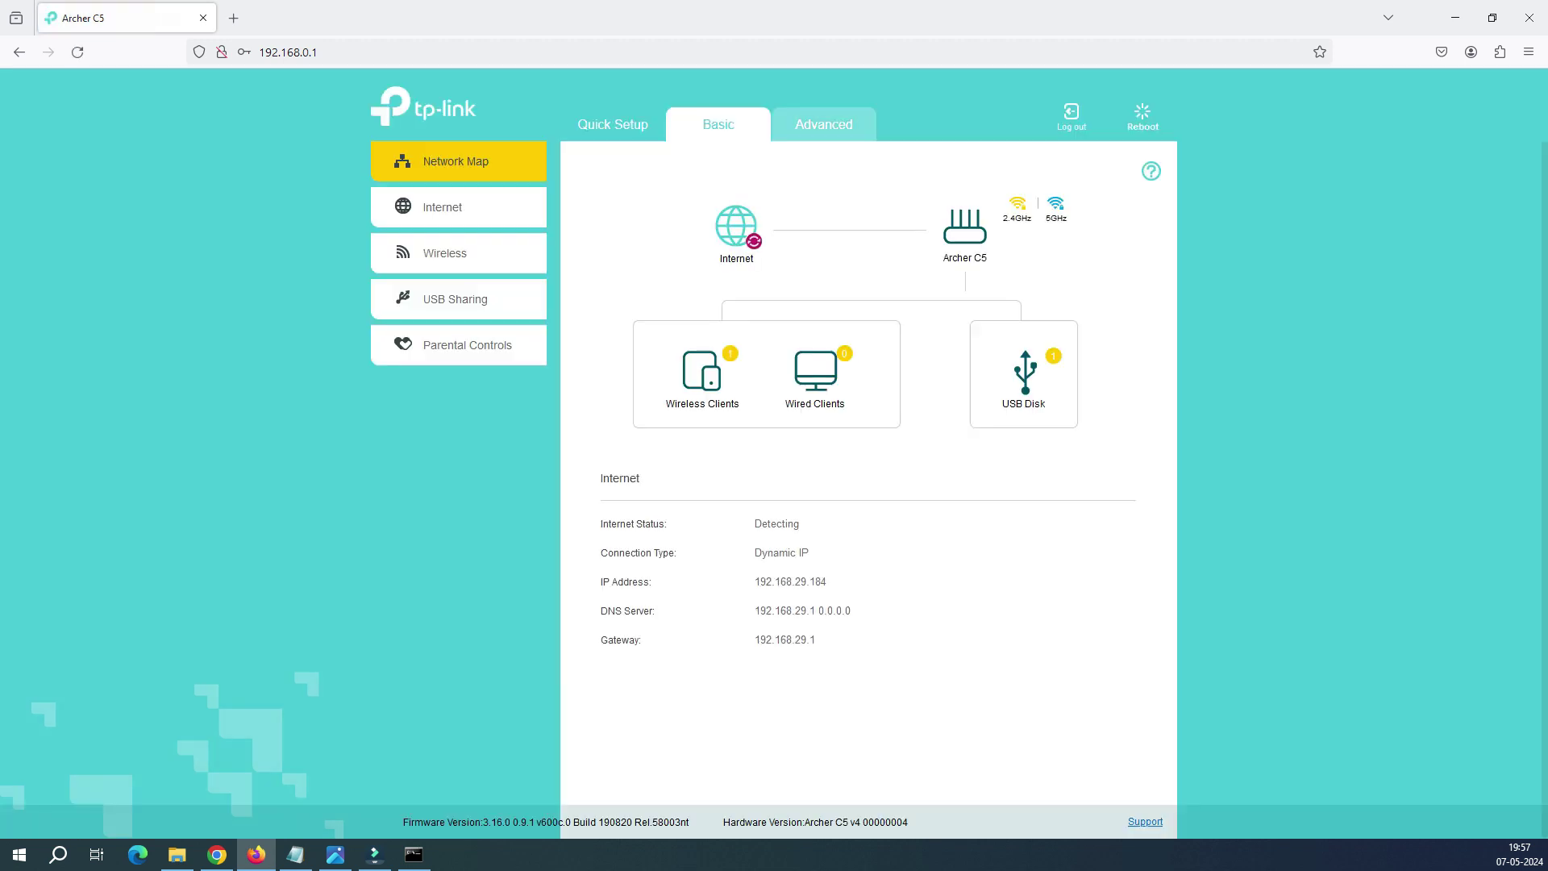
left_click(823, 124)
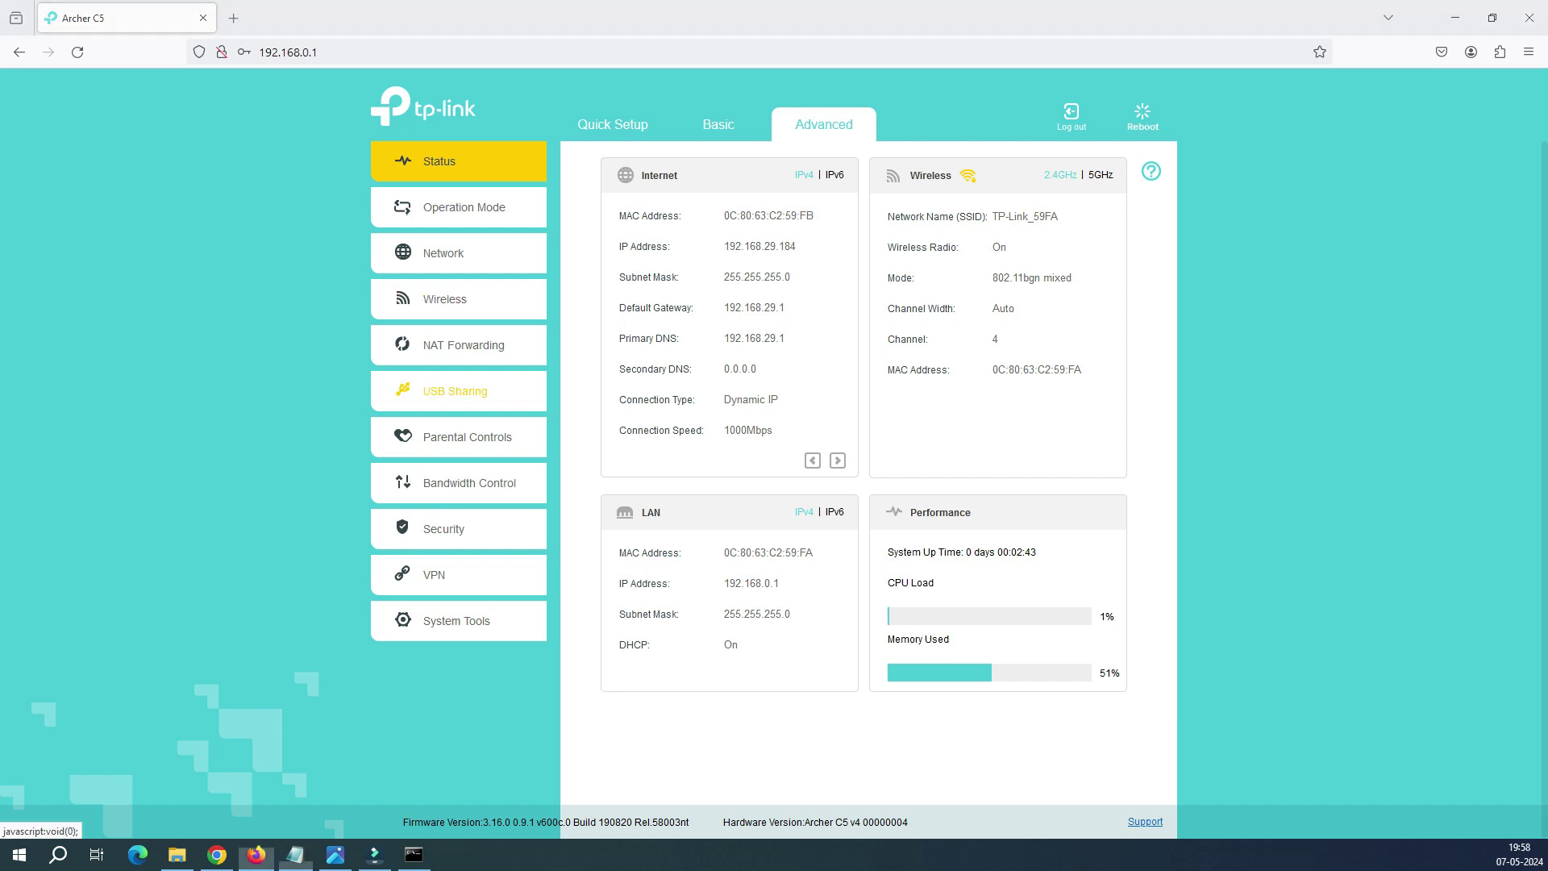
left_click(455, 391)
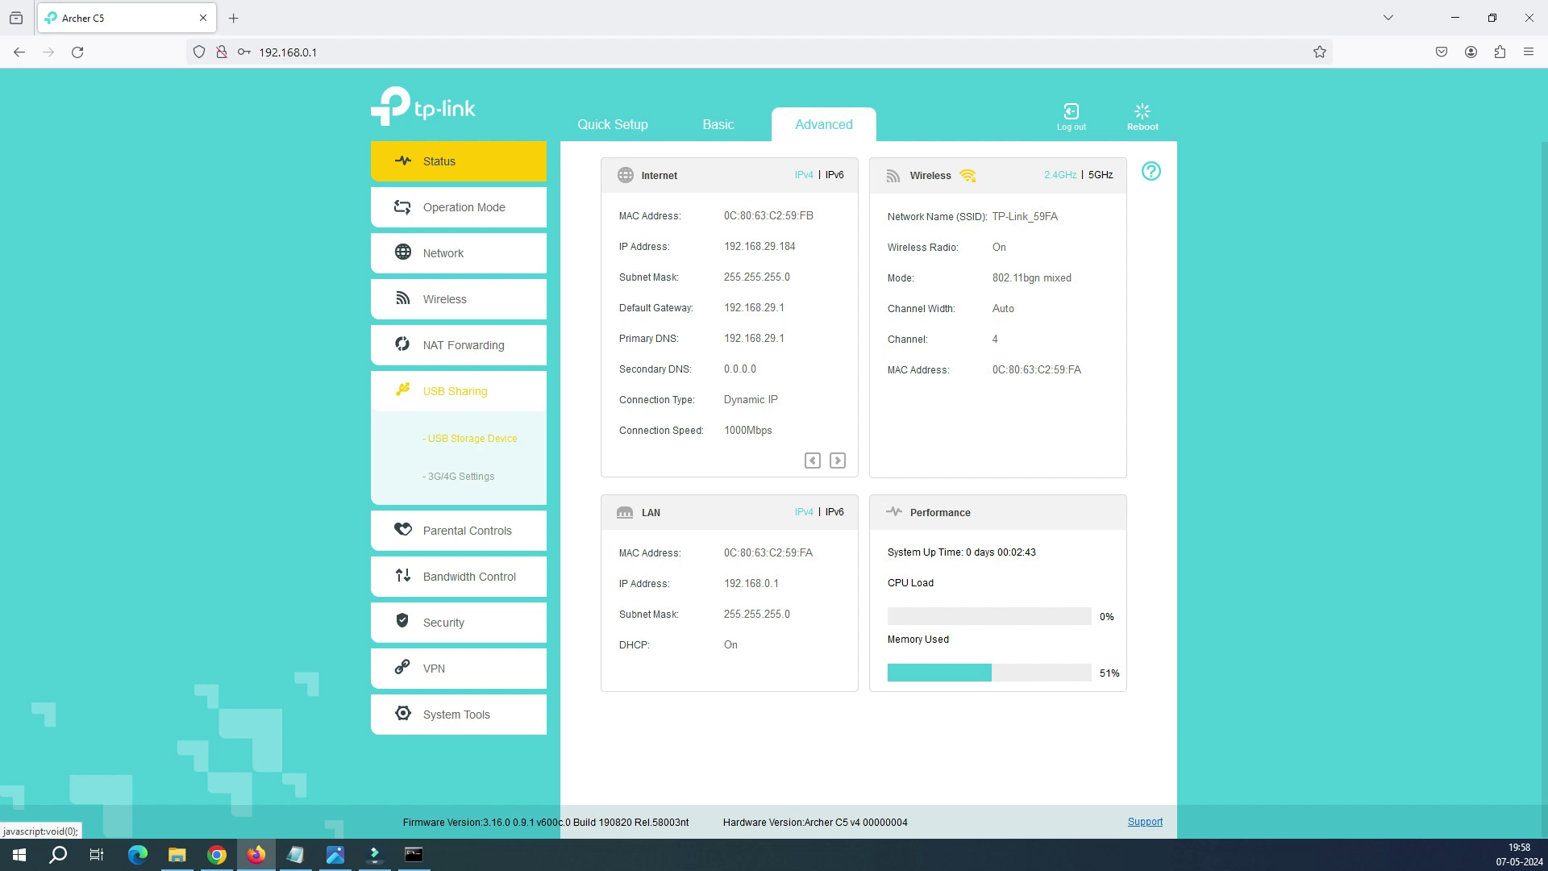
left_click(472, 438)
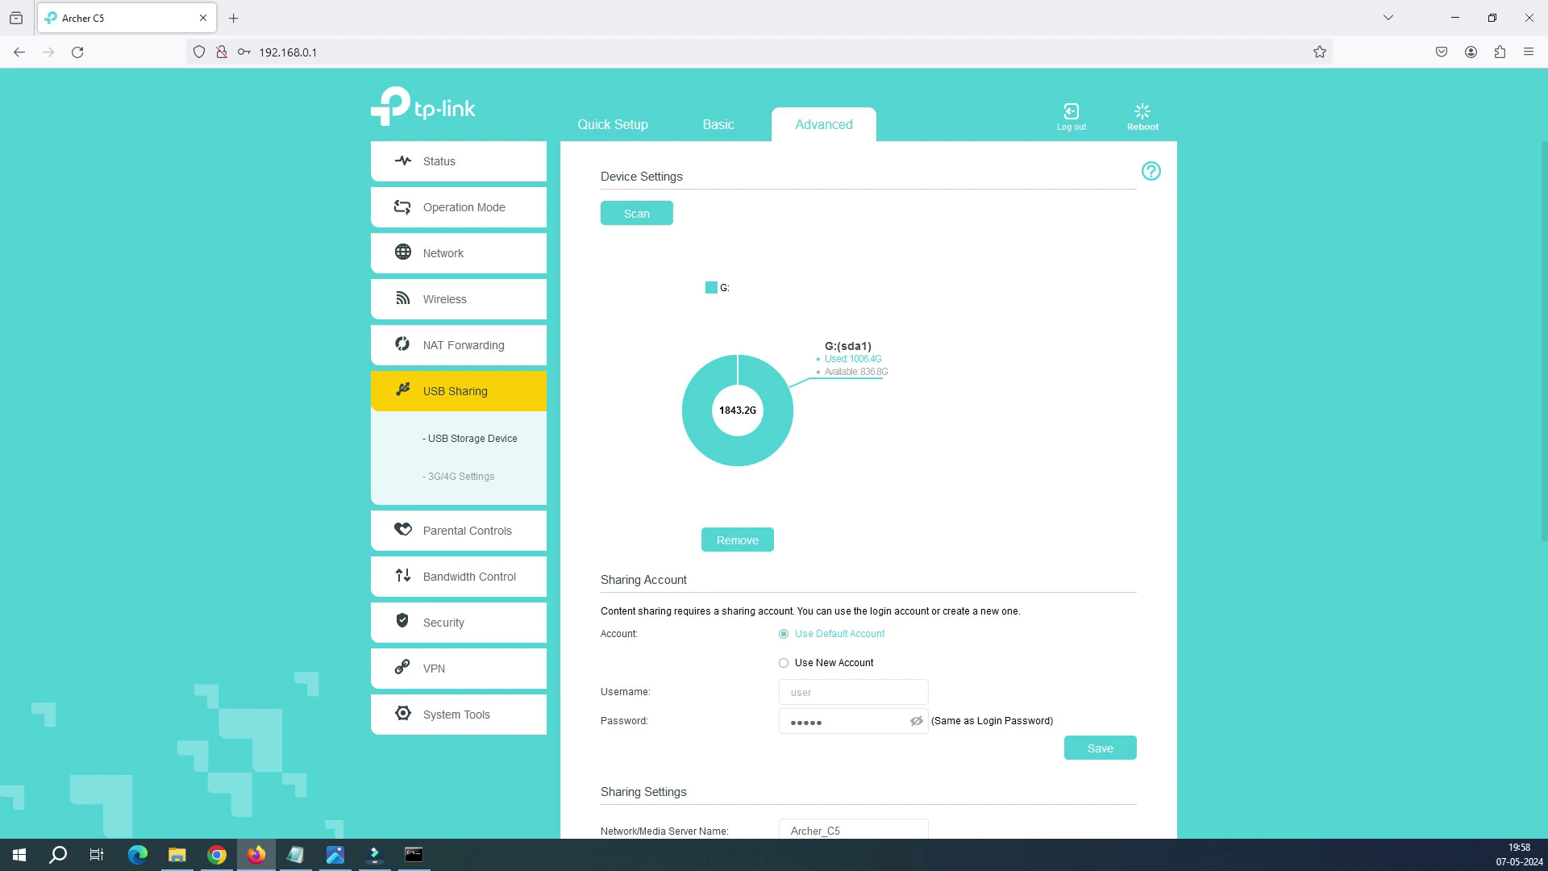
Step: Switch the sharing account to Use New Account with username admin
scroll(869, 489, "down", 3)
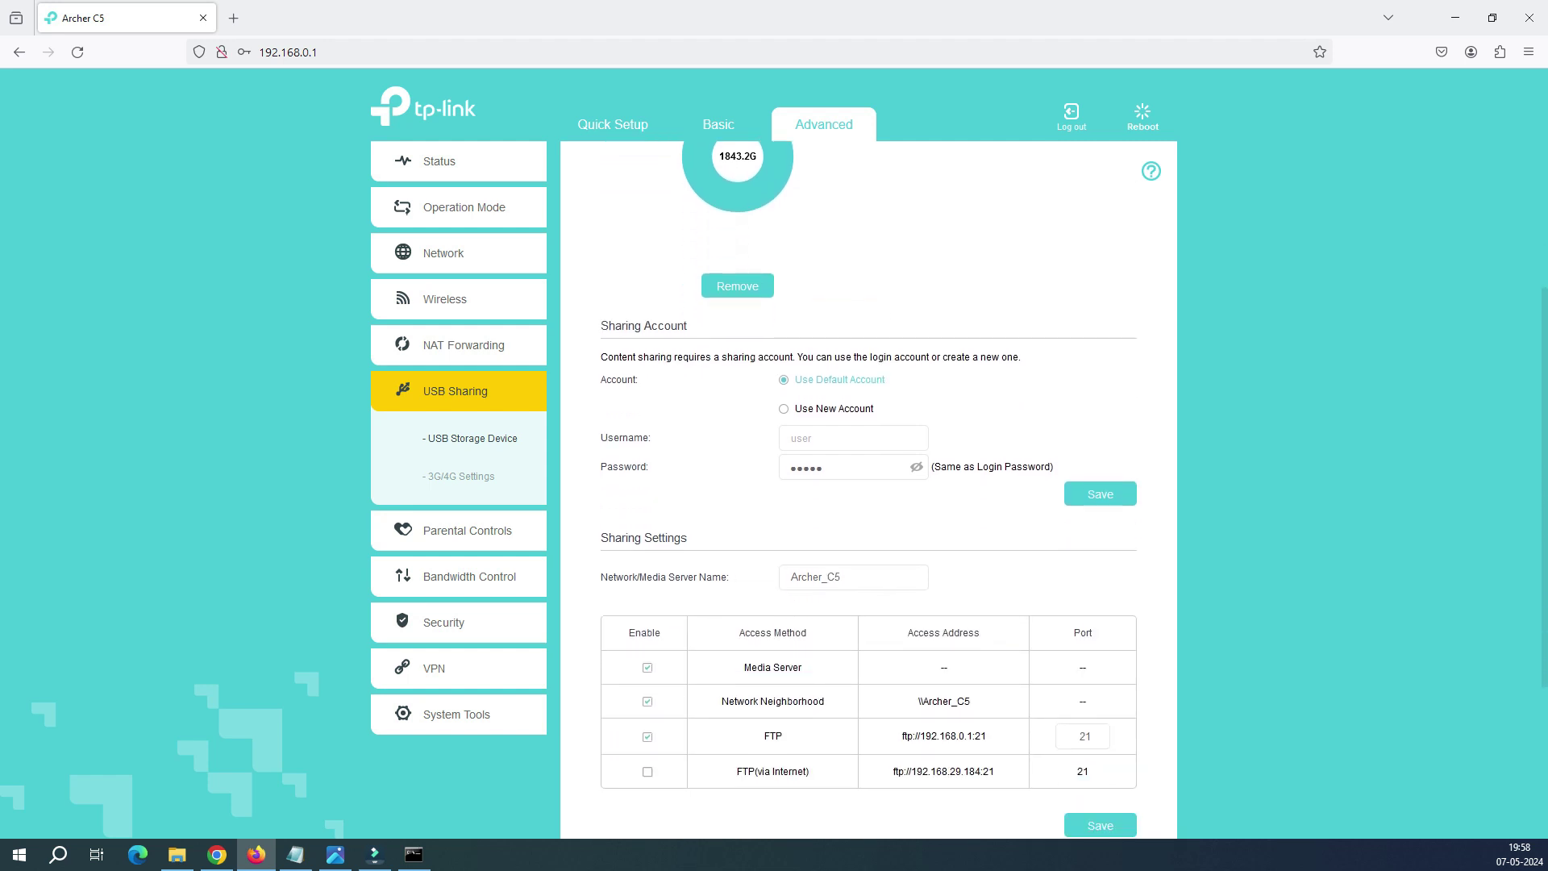
left_click_drag(885, 380, 778, 379)
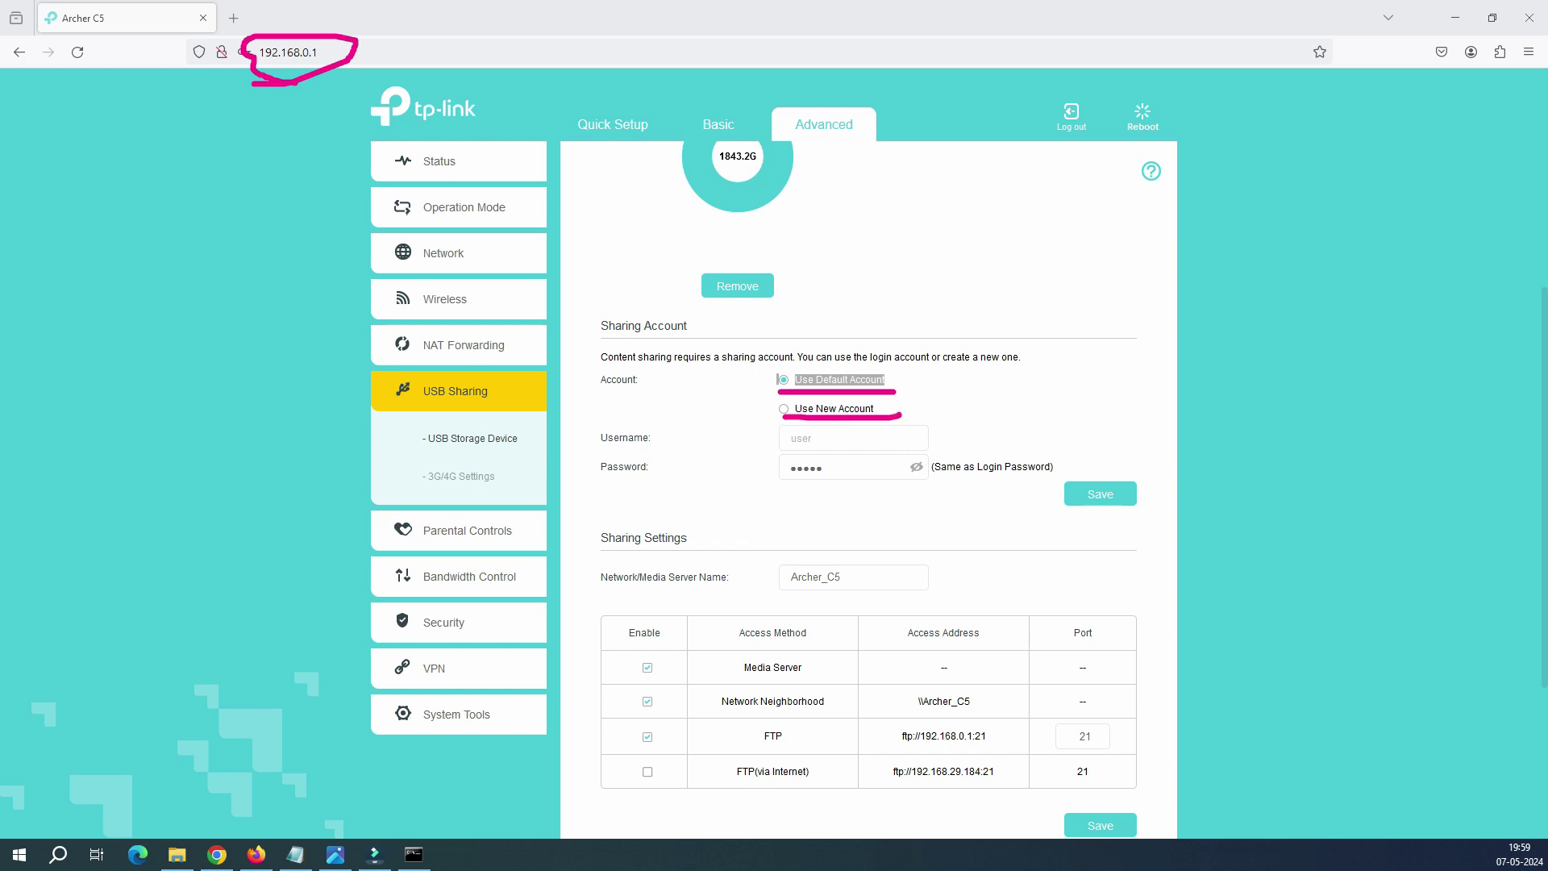
left_click(833, 408)
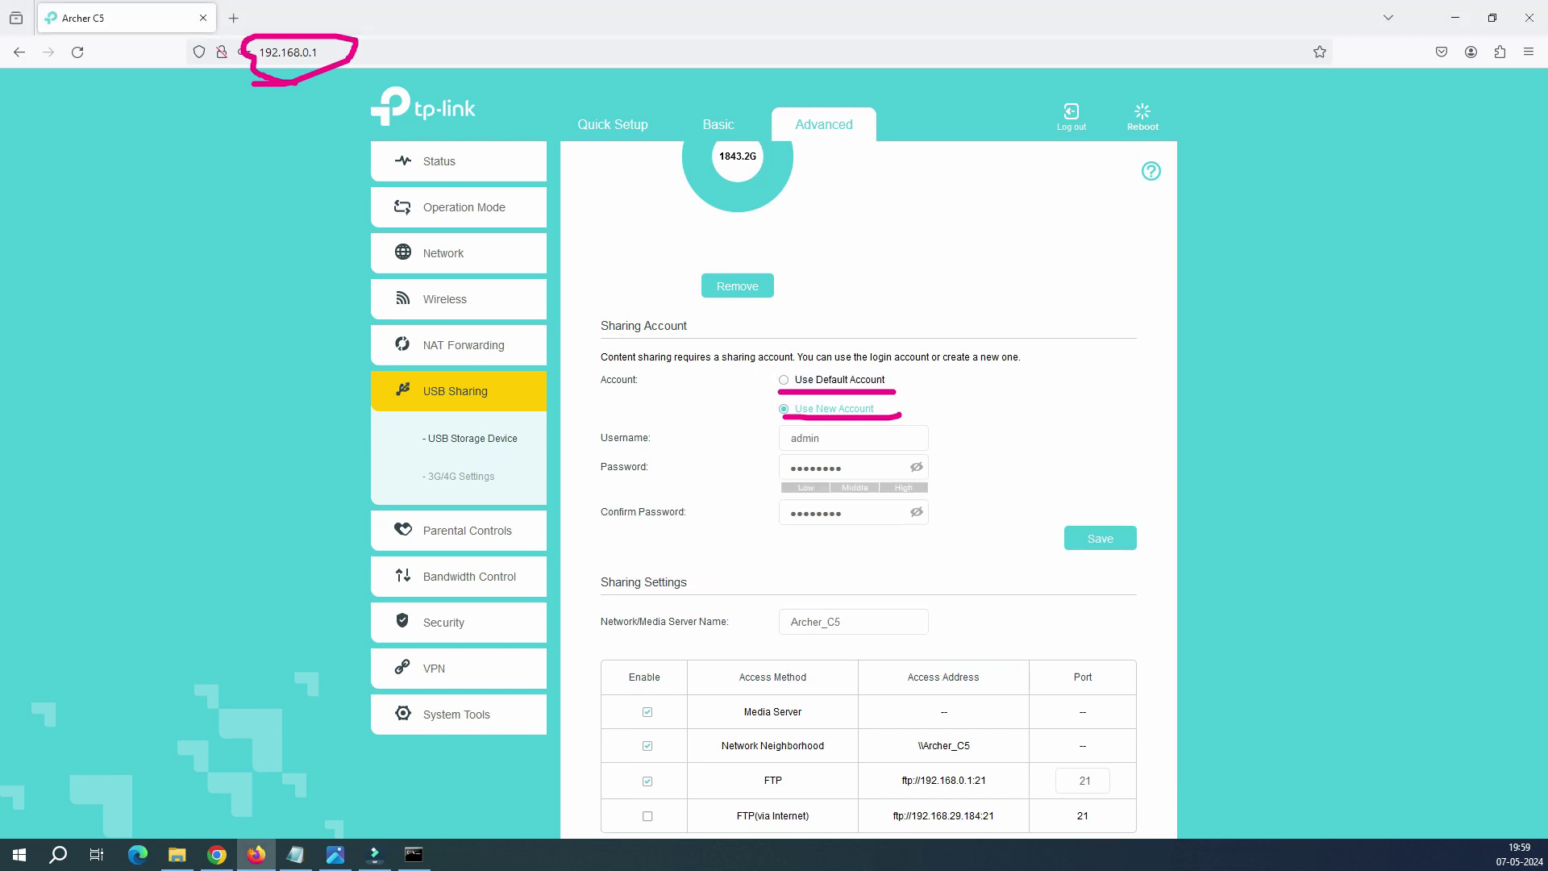
left_click(820, 438)
key("ctrl+a")
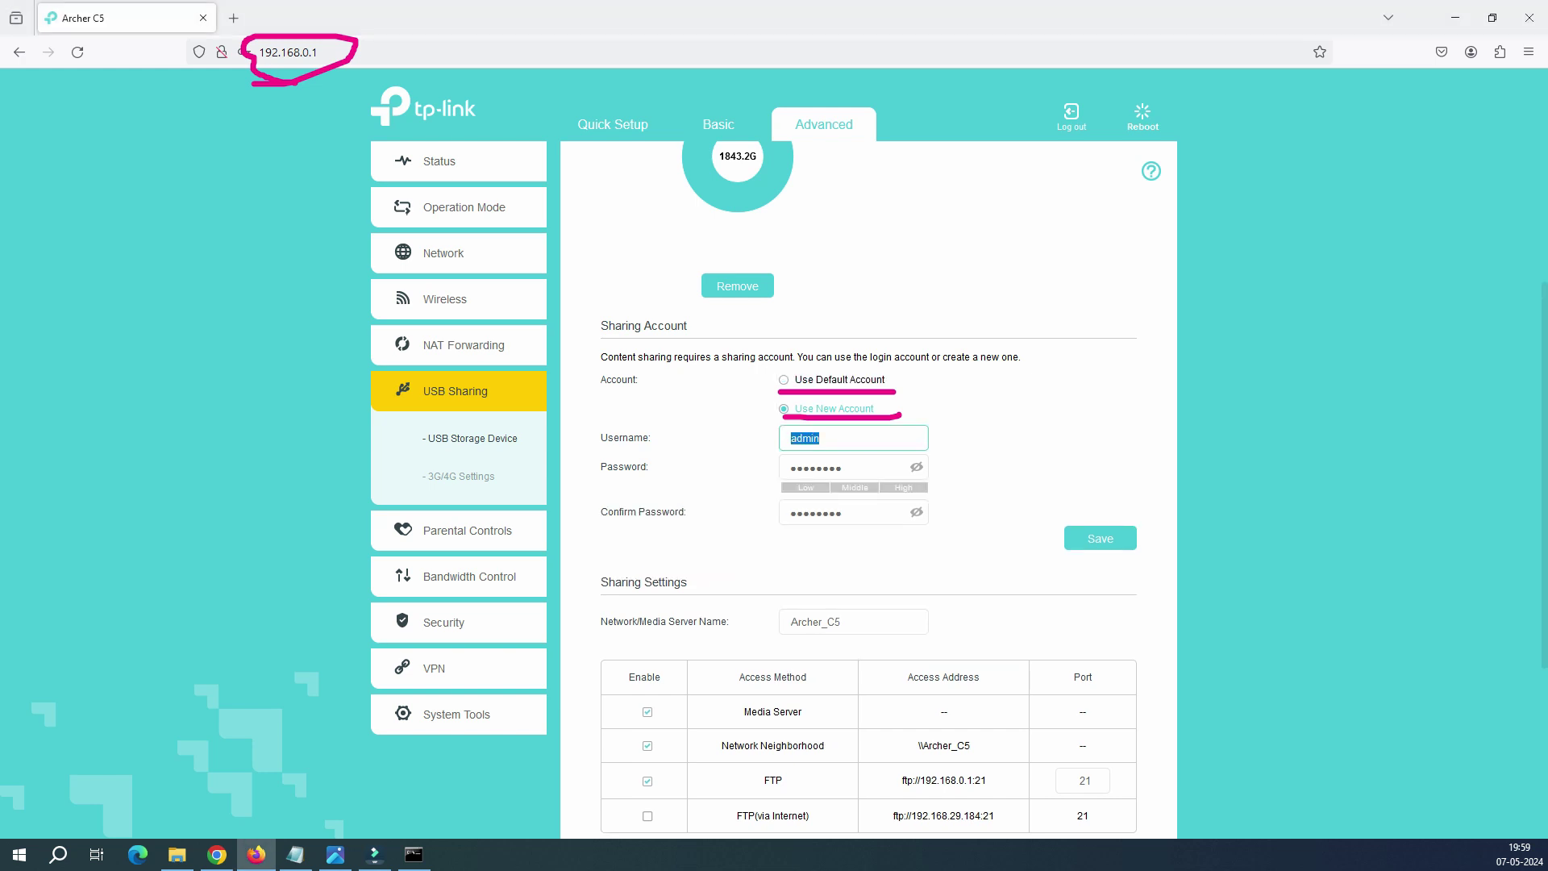
key("End")
key("shift+Left")
key("shift+Left")
key("shift+Left")
key("shift+Left")
key("shift+Left")
type("paul")
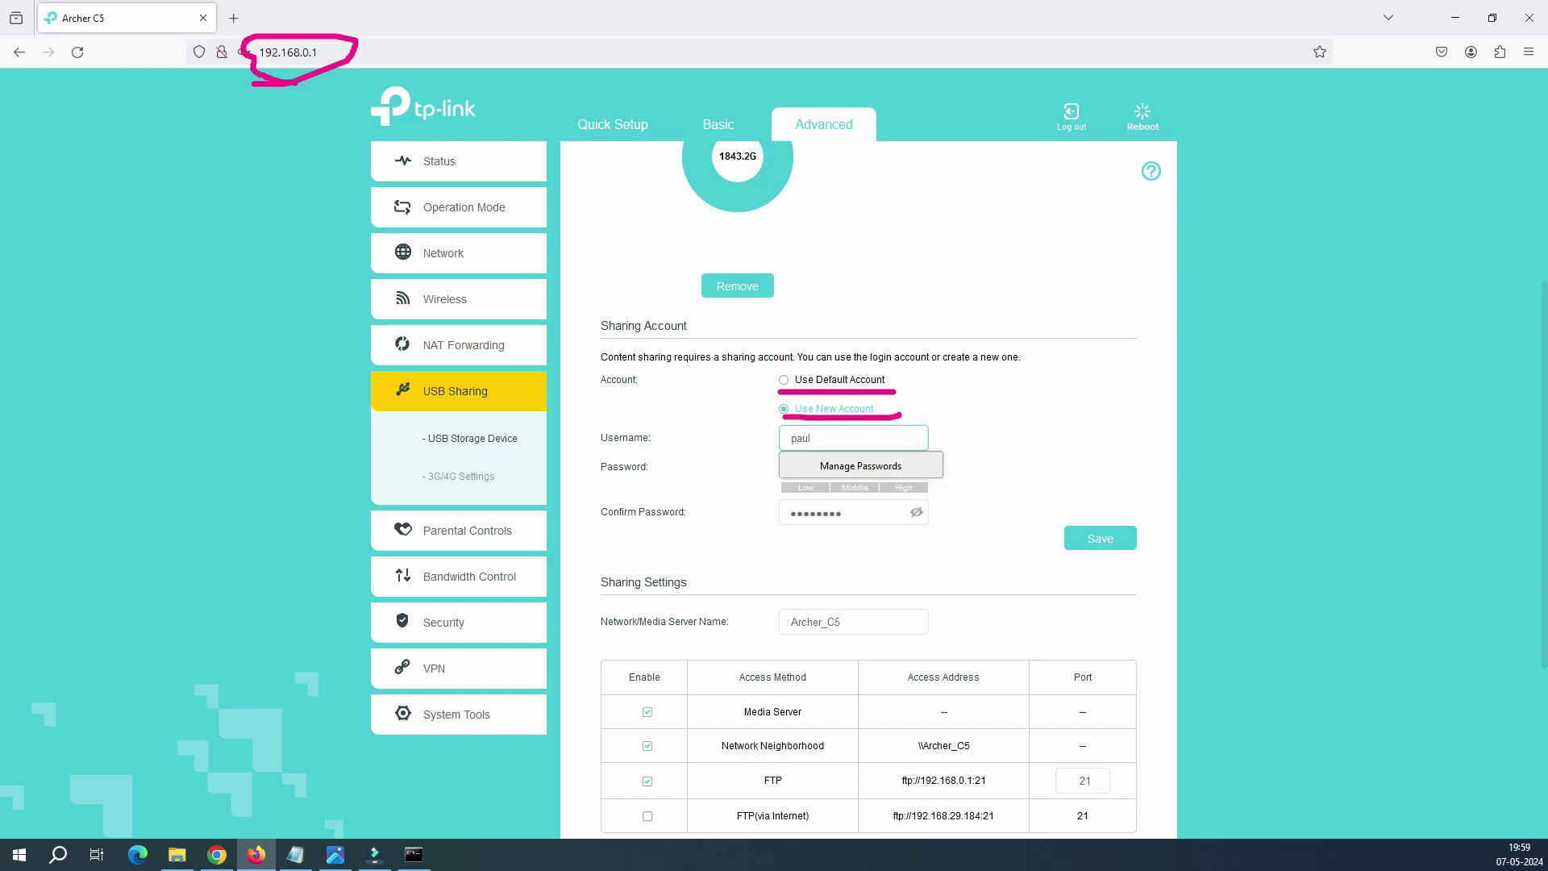
key("ctrl+a")
type("admin")
Step: Enter the new account's password and confirm it
key("Tab")
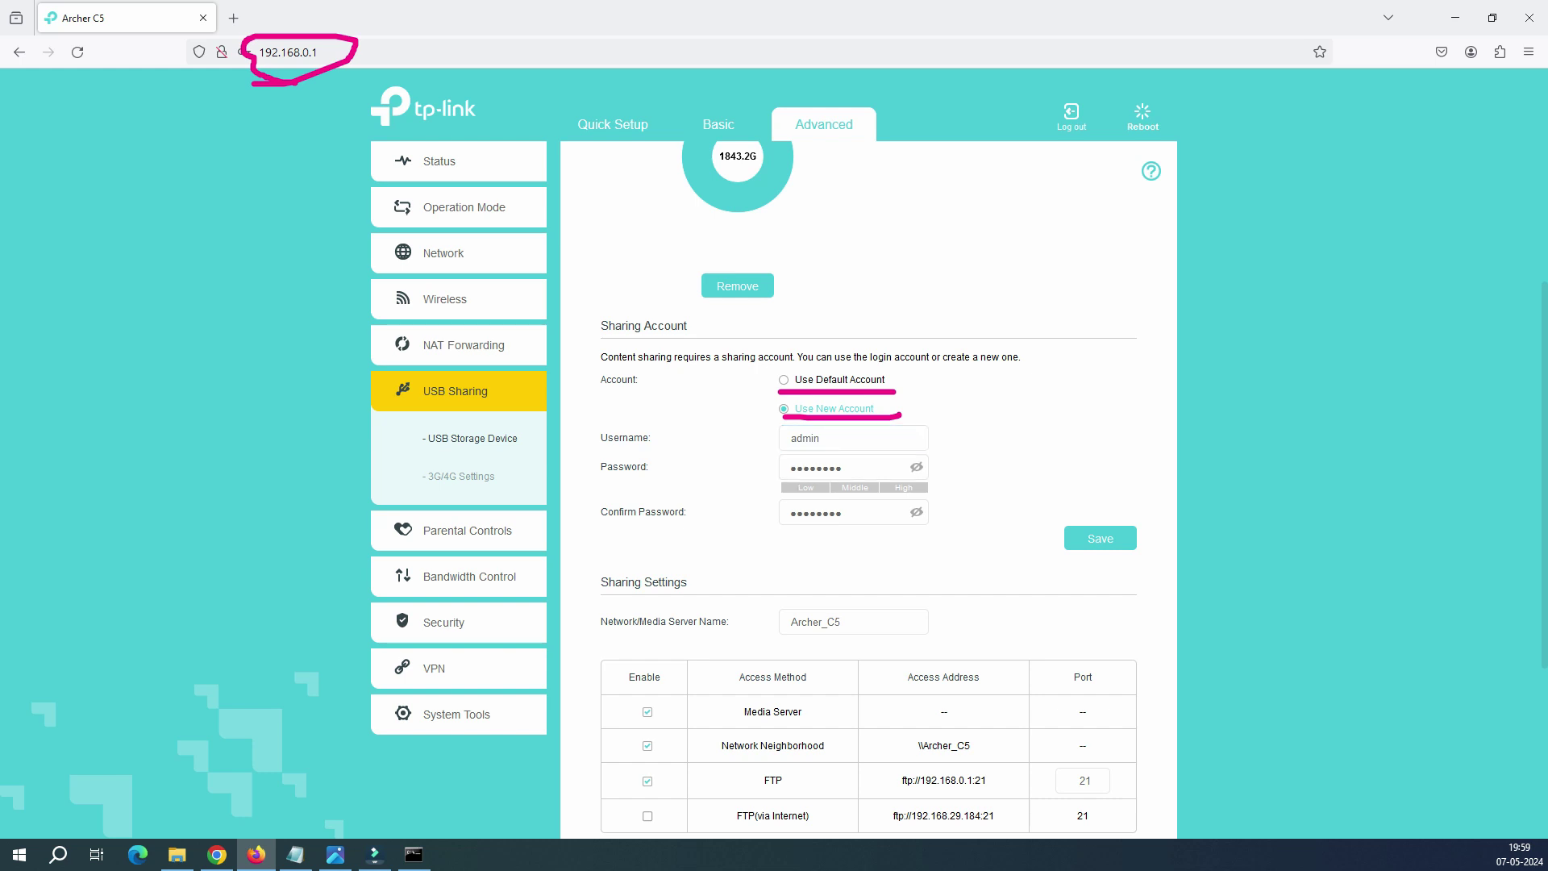
type("admin")
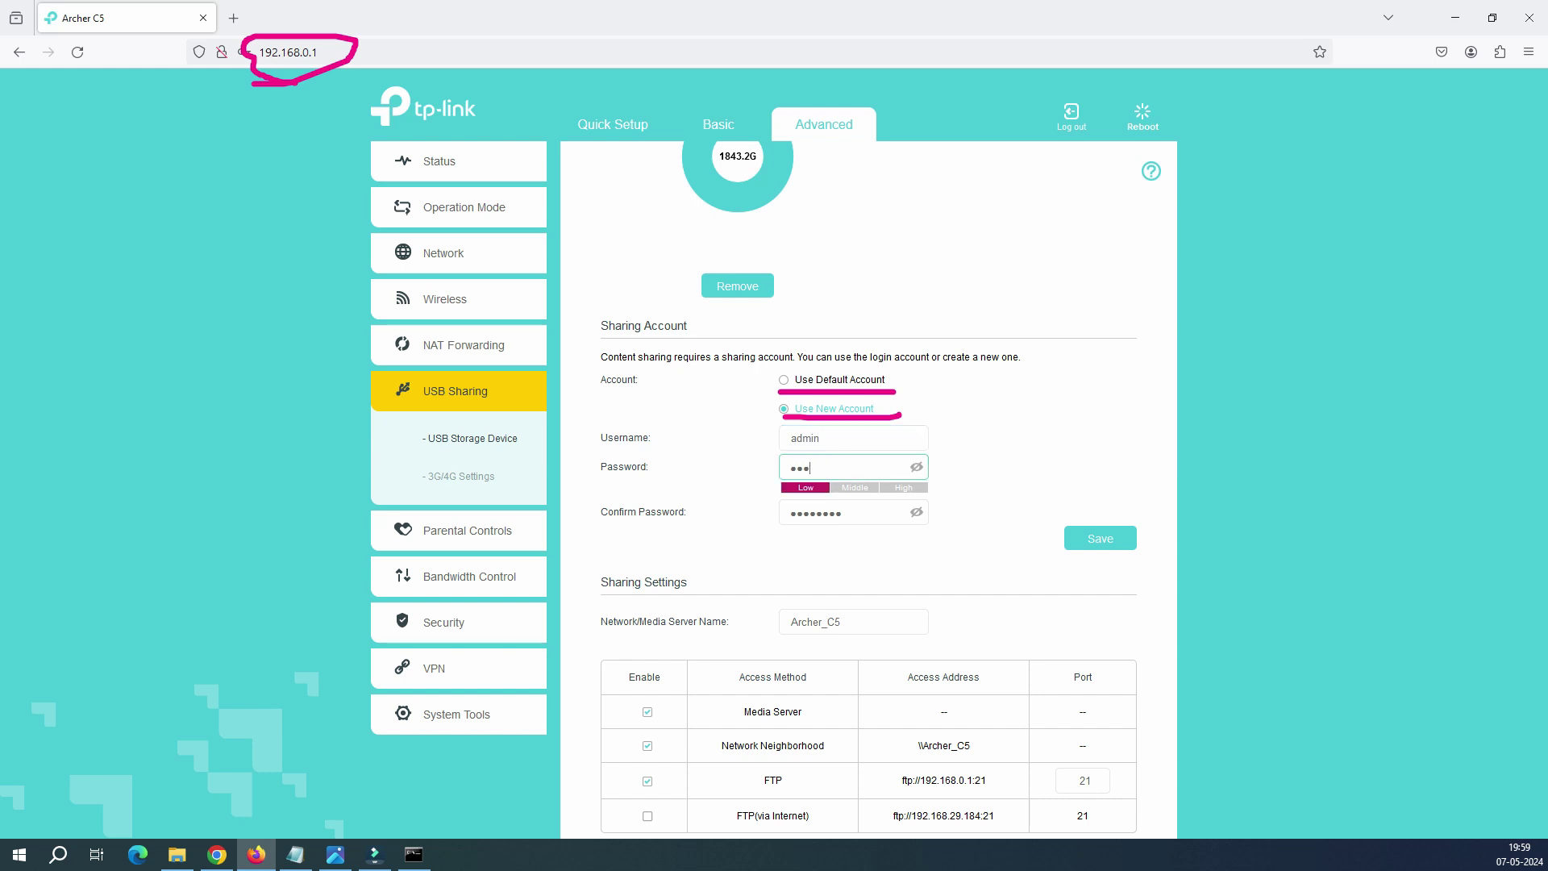
key("Tab")
type("ad")
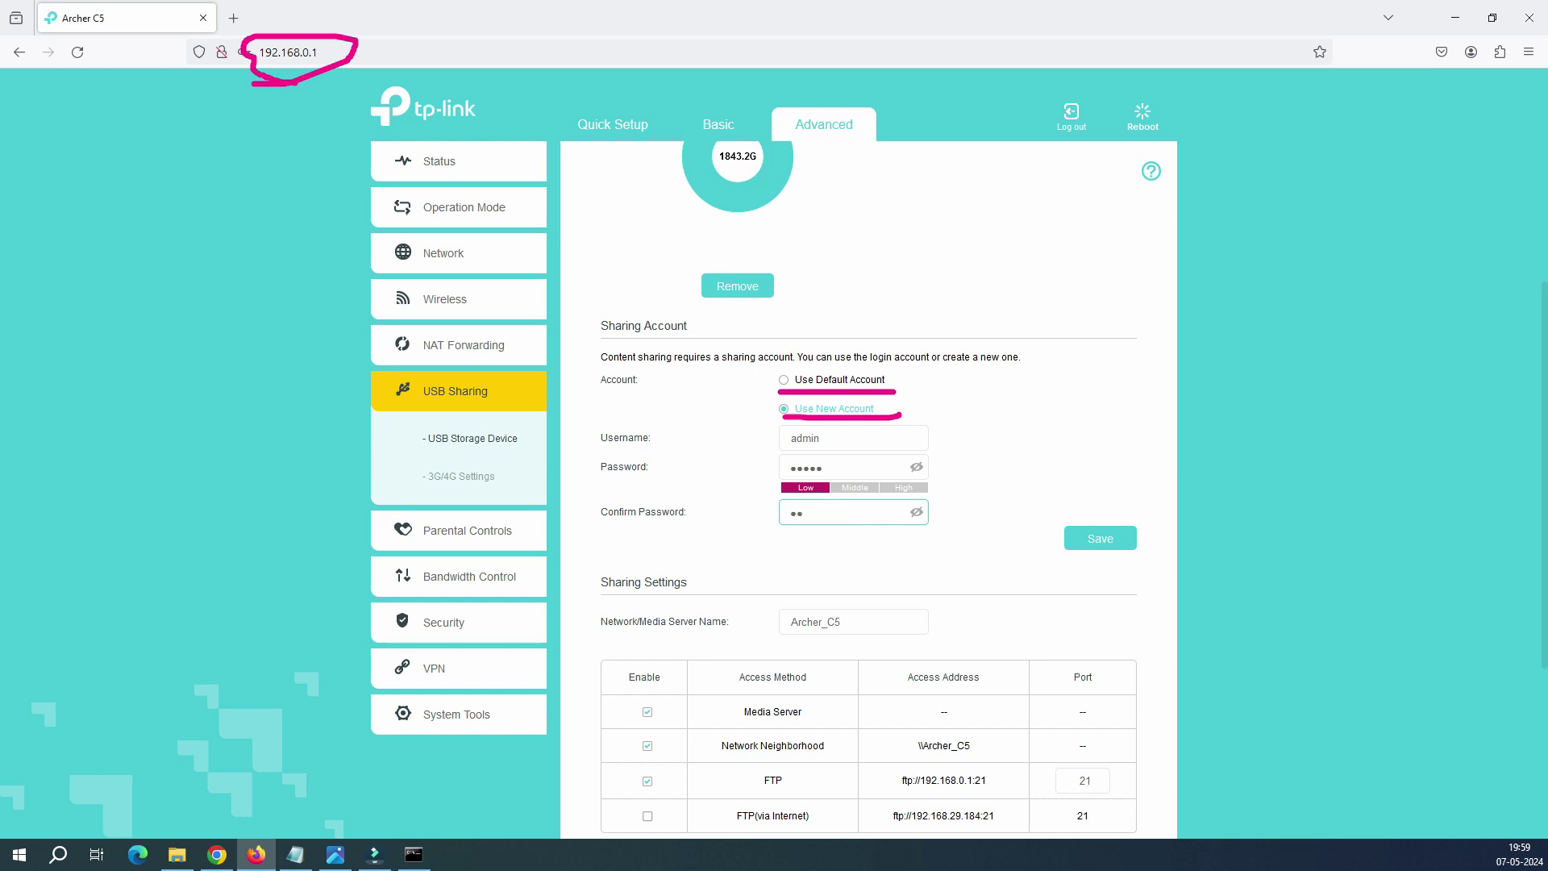
key("BackSpace")
type("admi")
key("Tab")
key("Tab")
Step: Replace the Network/Media Server Name with mydata
scroll(867, 487, "down", 2)
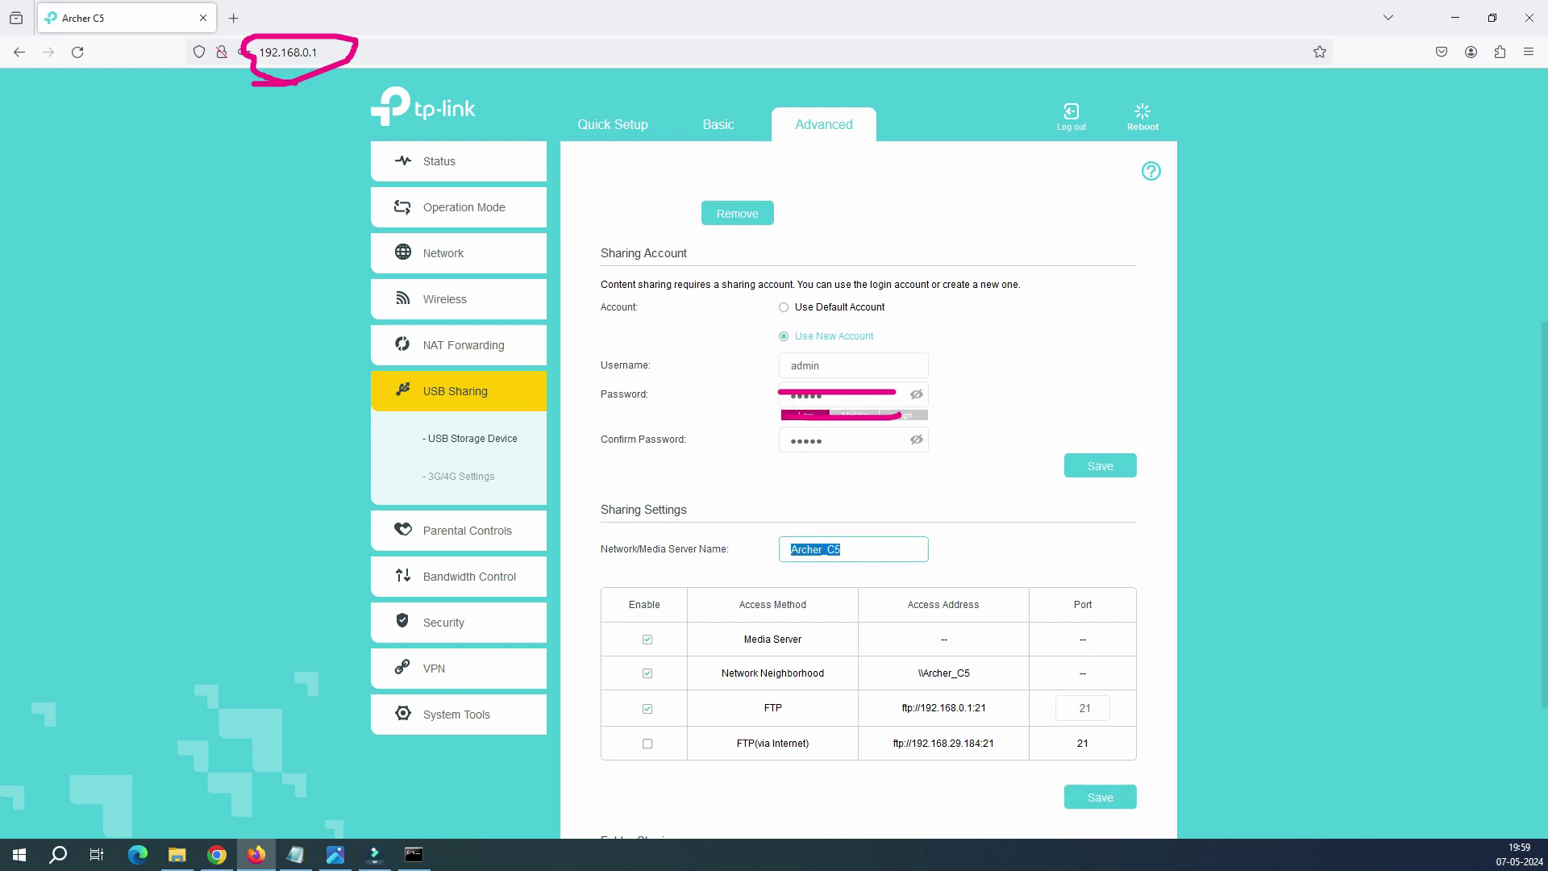
type("myse")
key("BackSpace")
key("BackSpace")
key("BackSpace")
type("y")
key("BackSpace")
type("mydata")
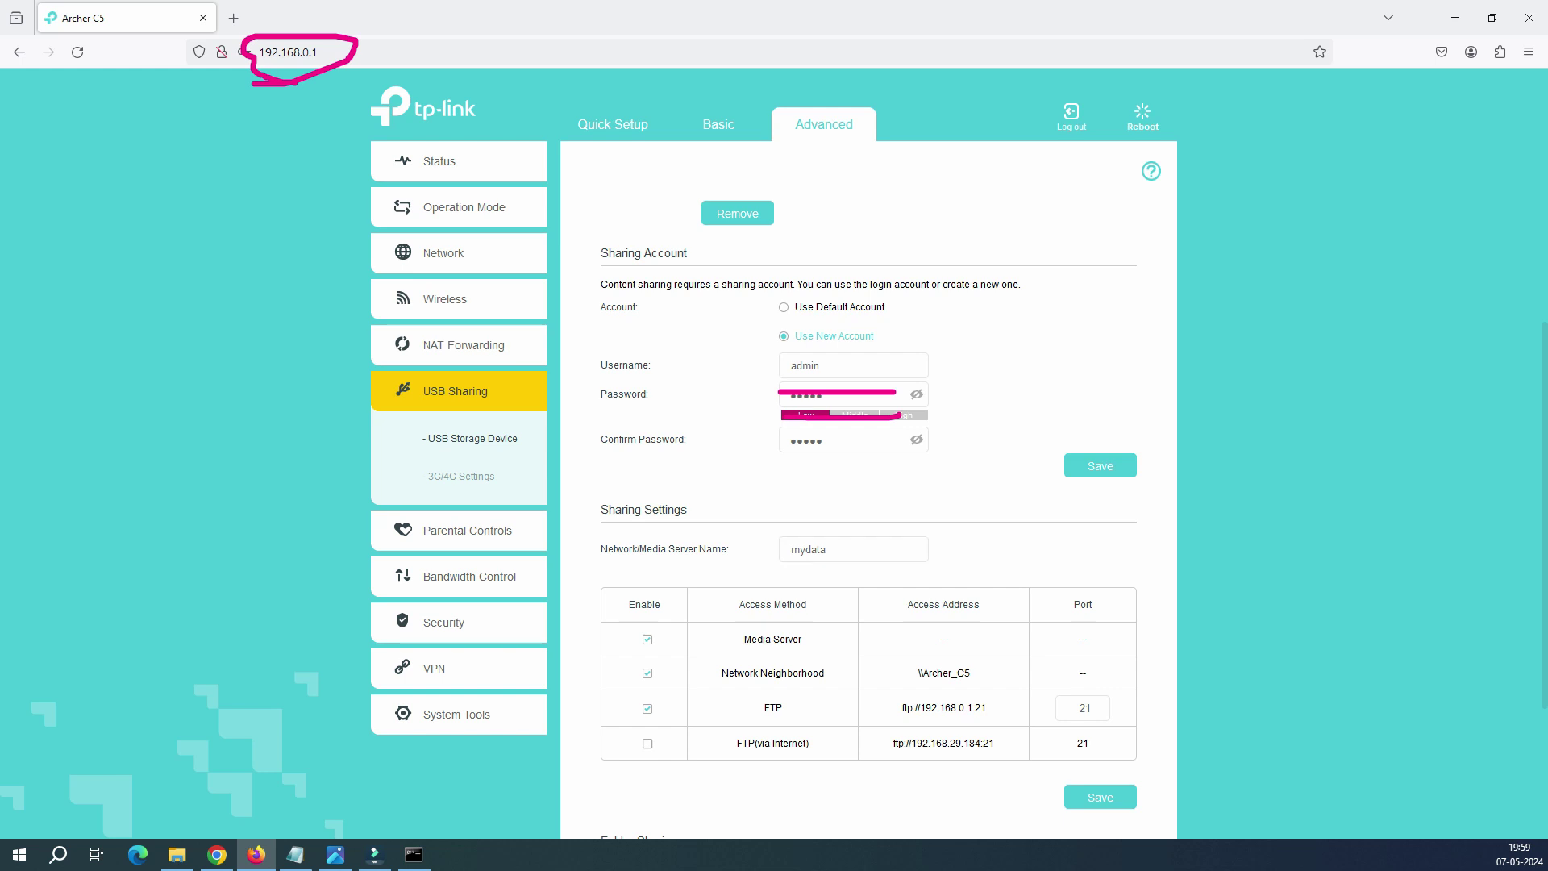
key("ctrl+a")
key("Tab")
left_click(792, 550)
Step: Highlight the Media Server and other access method entries to review them
scroll(868, 488, "down", 2)
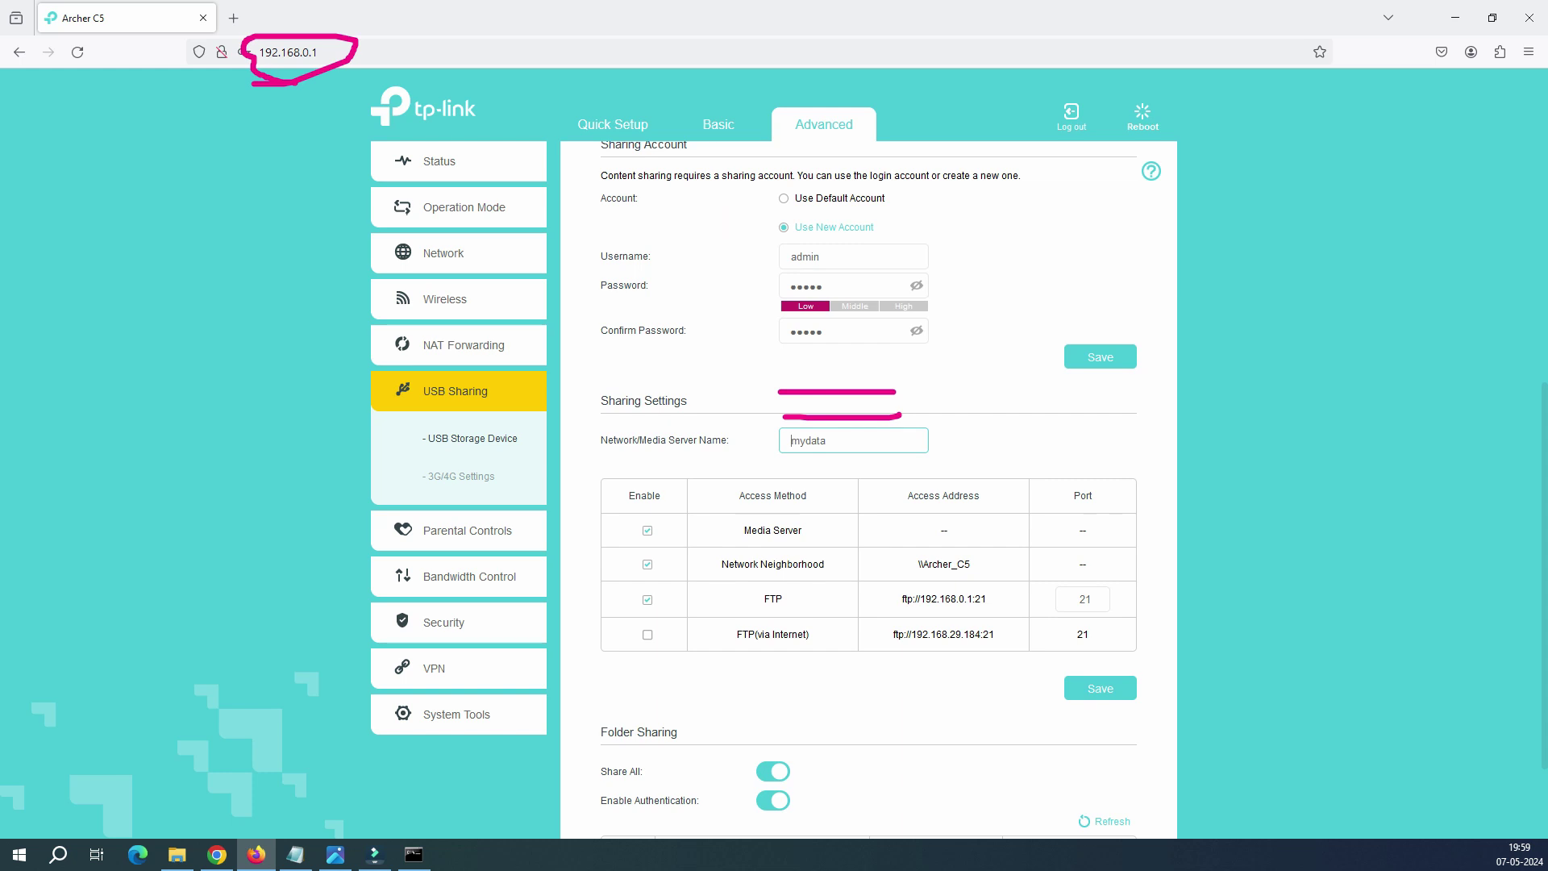
triple_click(773, 529)
left_click(773, 530)
mouse_move(803, 530)
left_mouse_down()
mouse_move(743, 530)
mouse_move(798, 529)
left_mouse_up()
left_click(743, 530)
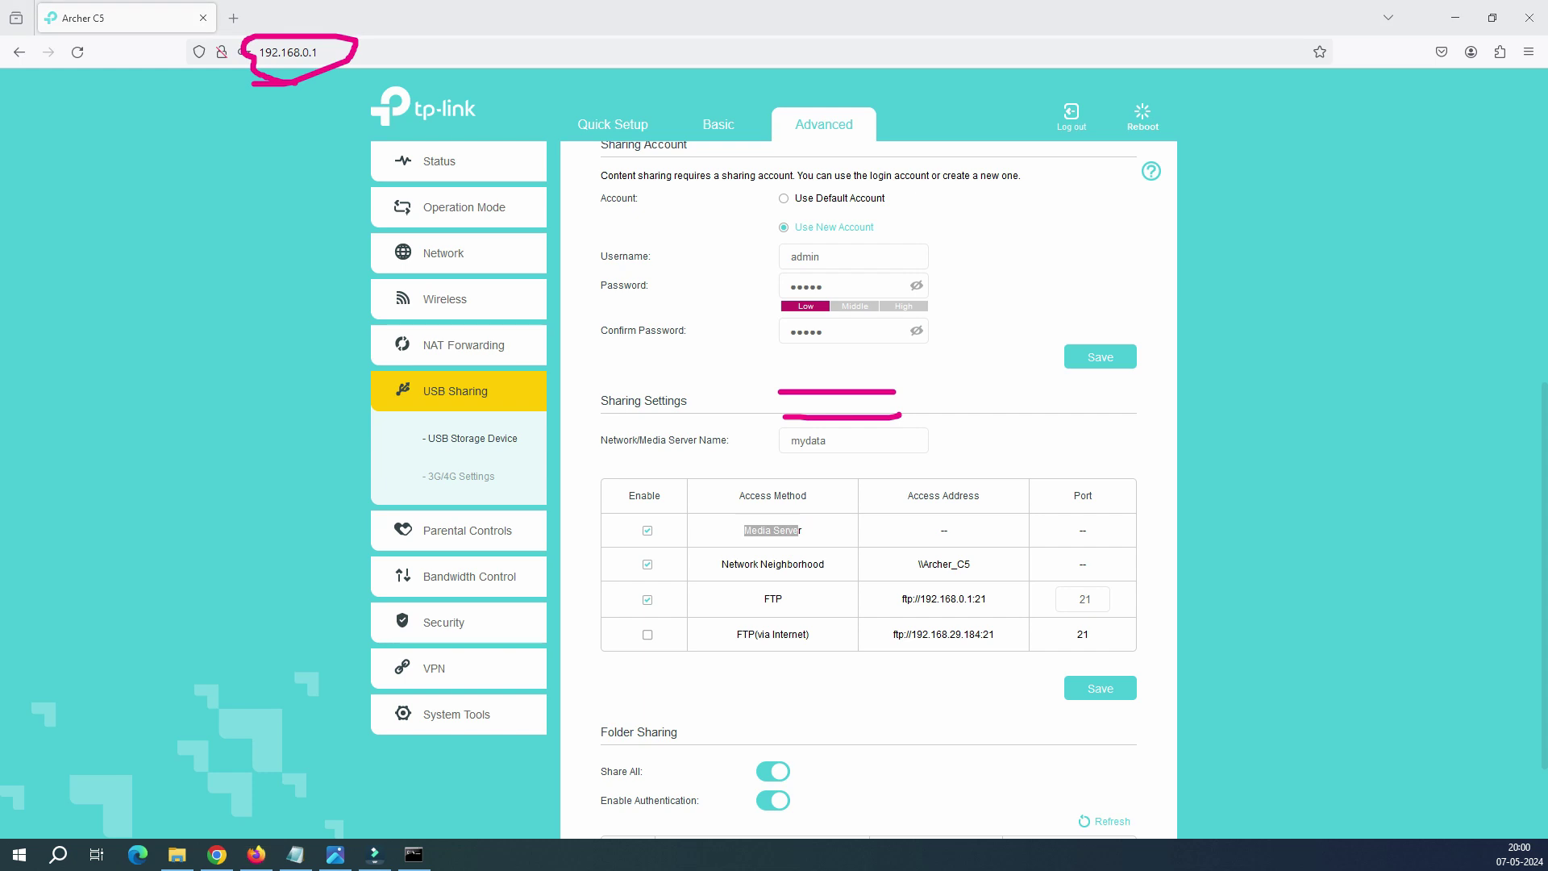
left_click_drag(629, 535, 809, 544)
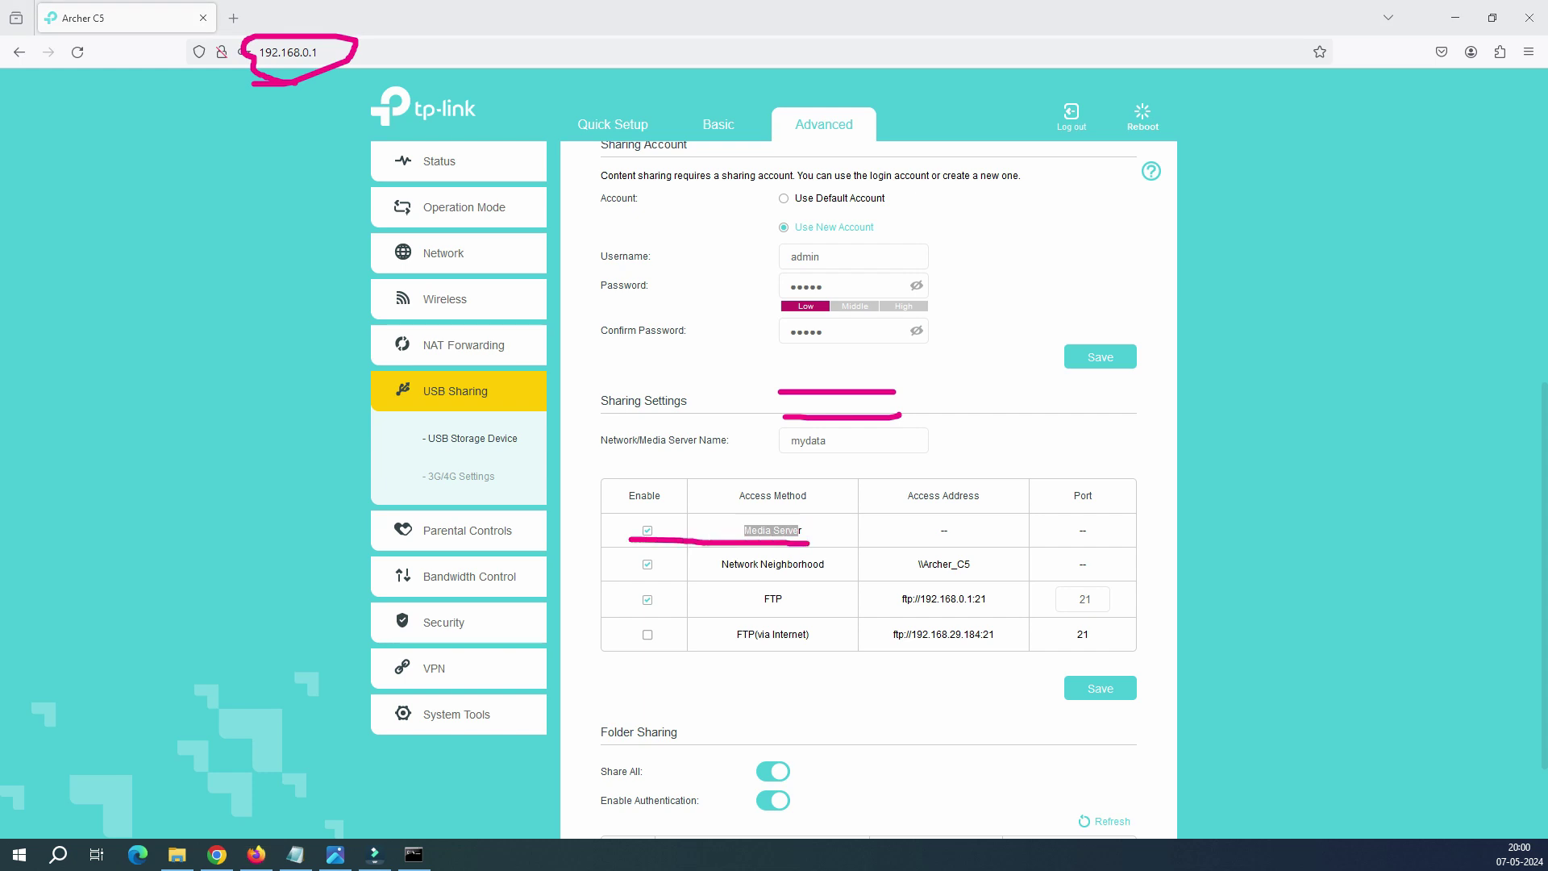
left_click_drag(620, 577, 821, 577)
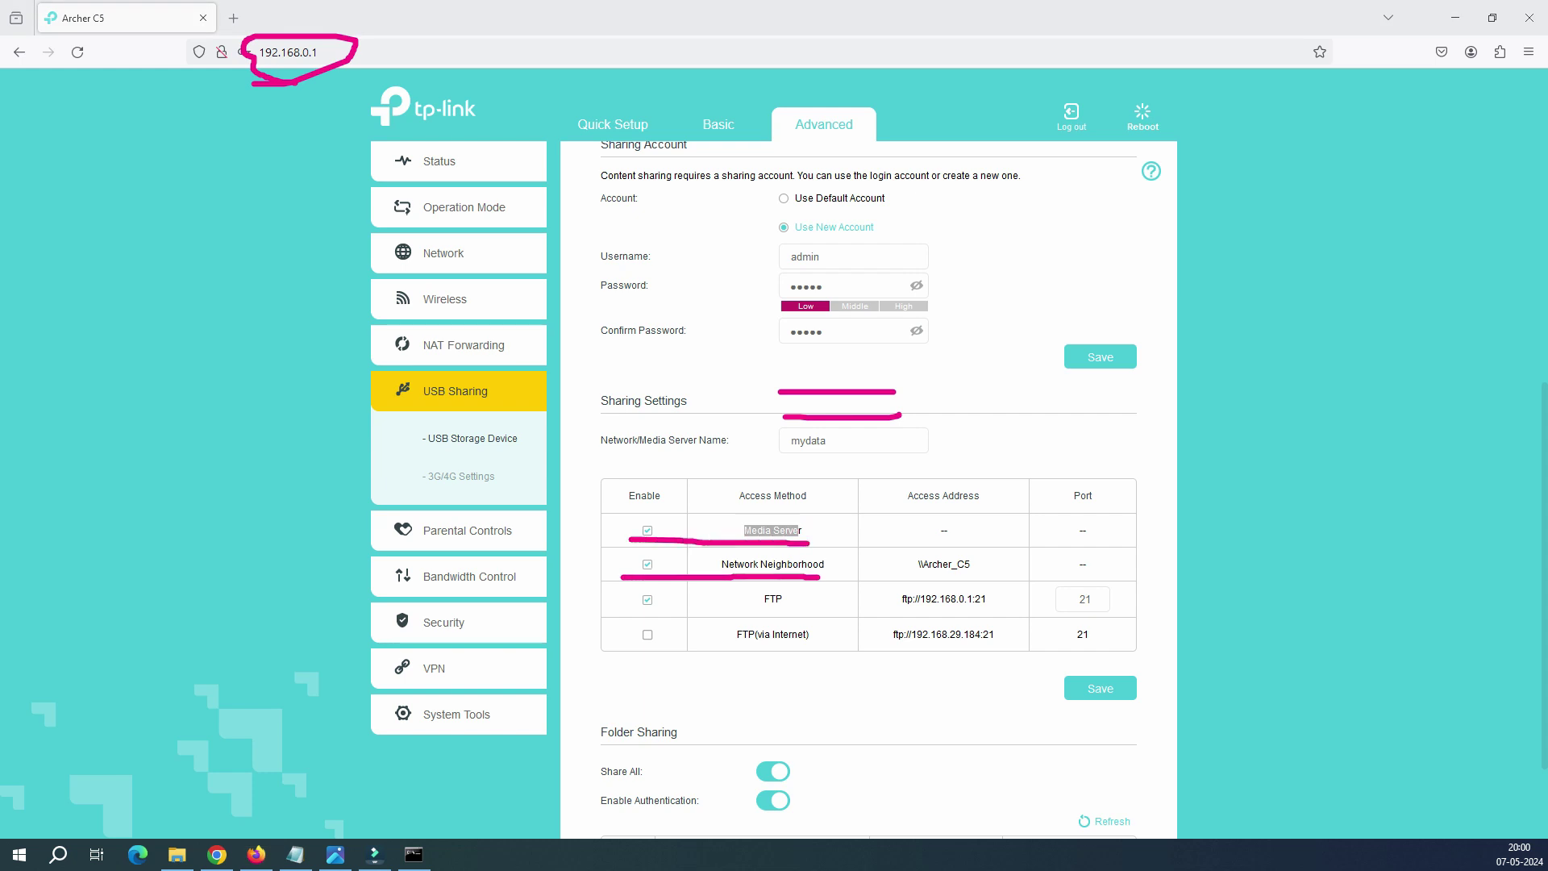
left_click_drag(626, 605, 811, 613)
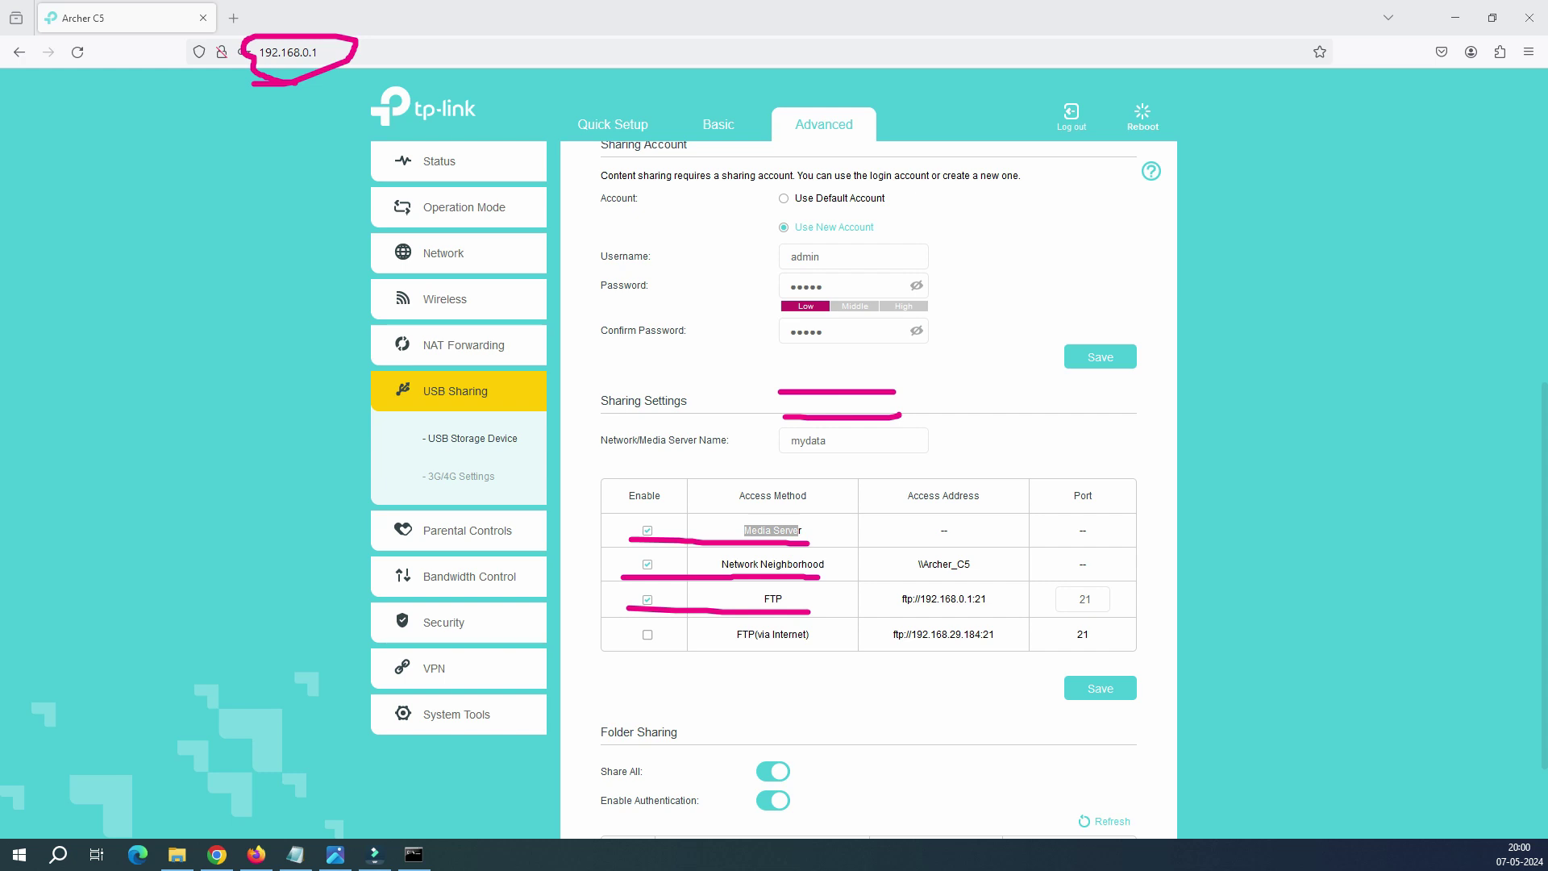
left_click_drag(635, 645, 763, 649)
key("ctrl+z")
mouse_move(898, 569)
left_mouse_down()
mouse_move(986, 576)
mouse_move(904, 554)
mouse_move(900, 575)
left_mouse_up()
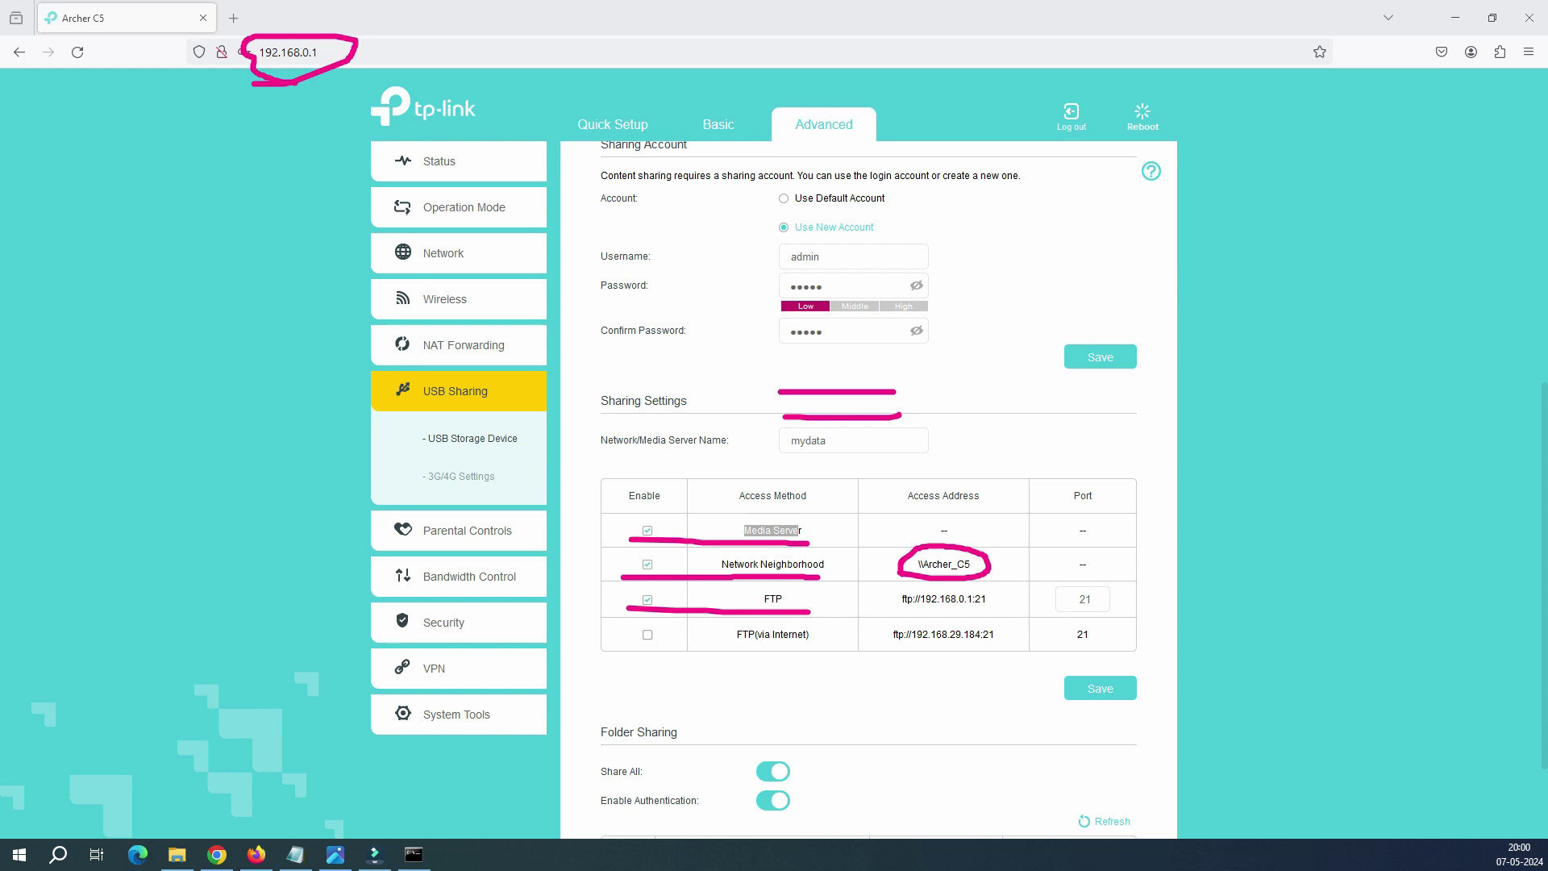
key("Escape")
Step: Save the sharing settings so the share address becomes \\mydata
left_click(826, 440)
scroll(827, 440, "down", 3)
key("Return")
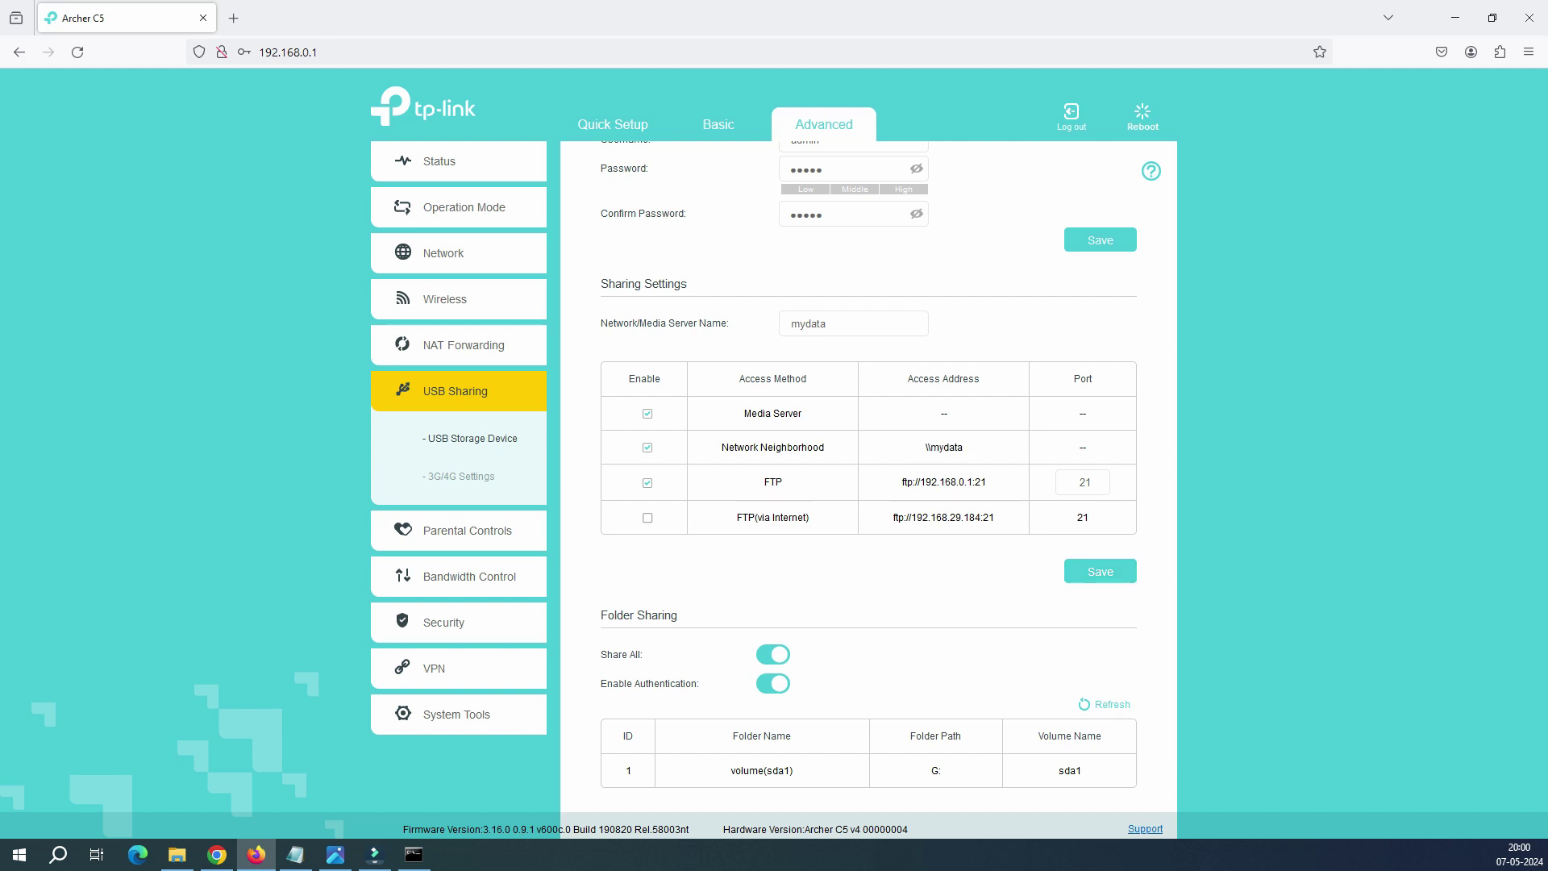
Step: Highlight the \\mydata address and the volume(sda1) shared folder name in Folder Sharing
triple_click(943, 447)
scroll(868, 476, "down", 1)
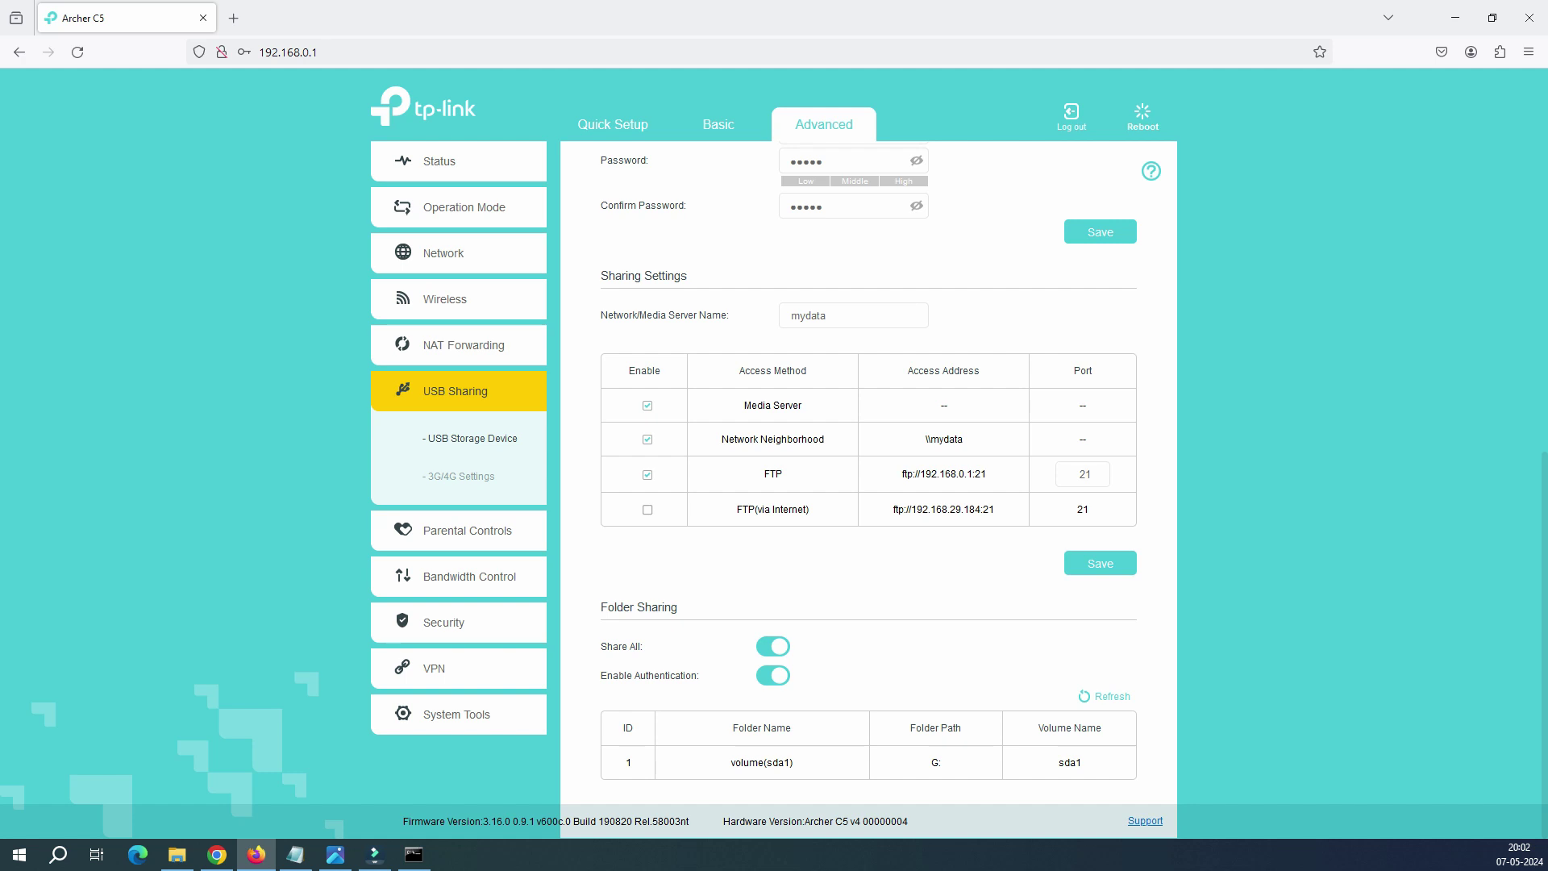
mouse_move(794, 763)
left_mouse_down()
mouse_move(748, 763)
mouse_move(794, 762)
left_mouse_up()
left_click(748, 762)
left_click(794, 762)
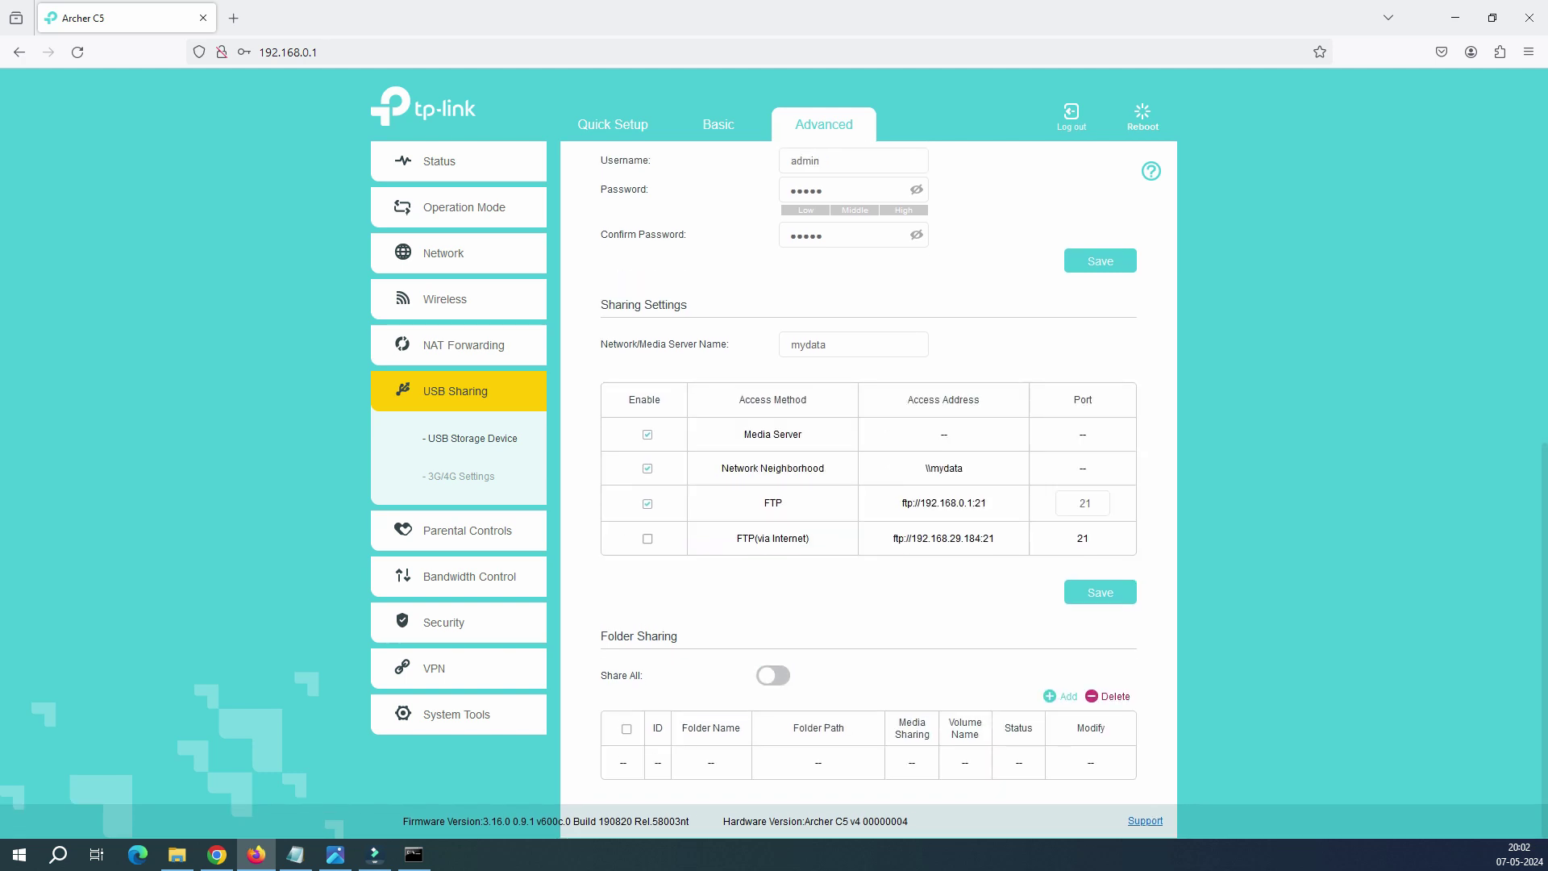
Step: Add a new shared folder on volume G: with its path set to Education
left_click(1060, 696)
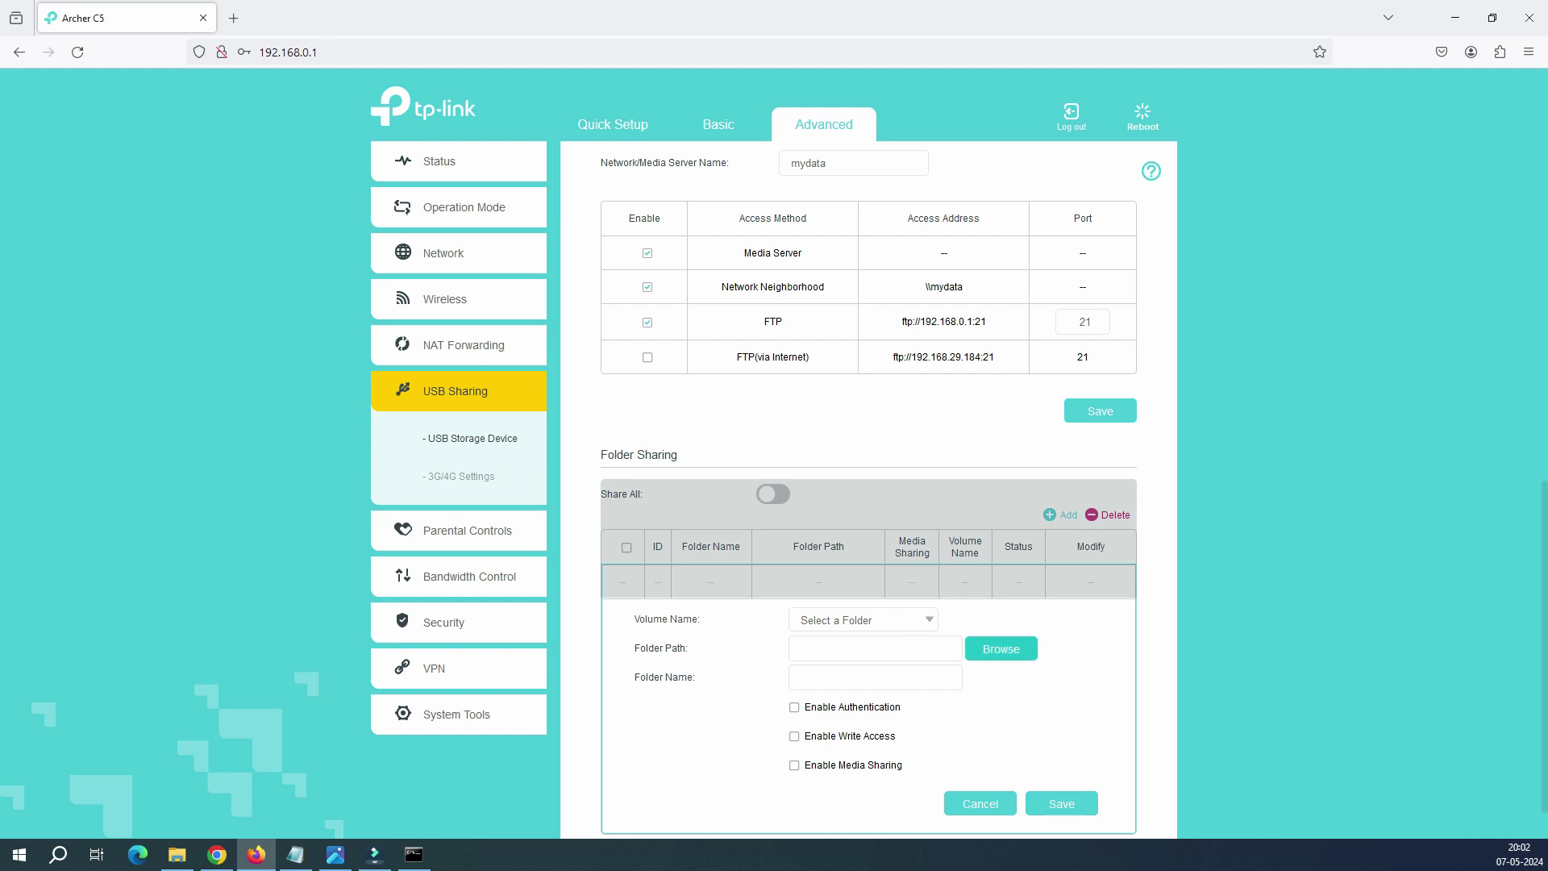
left_click(863, 619)
key("Down")
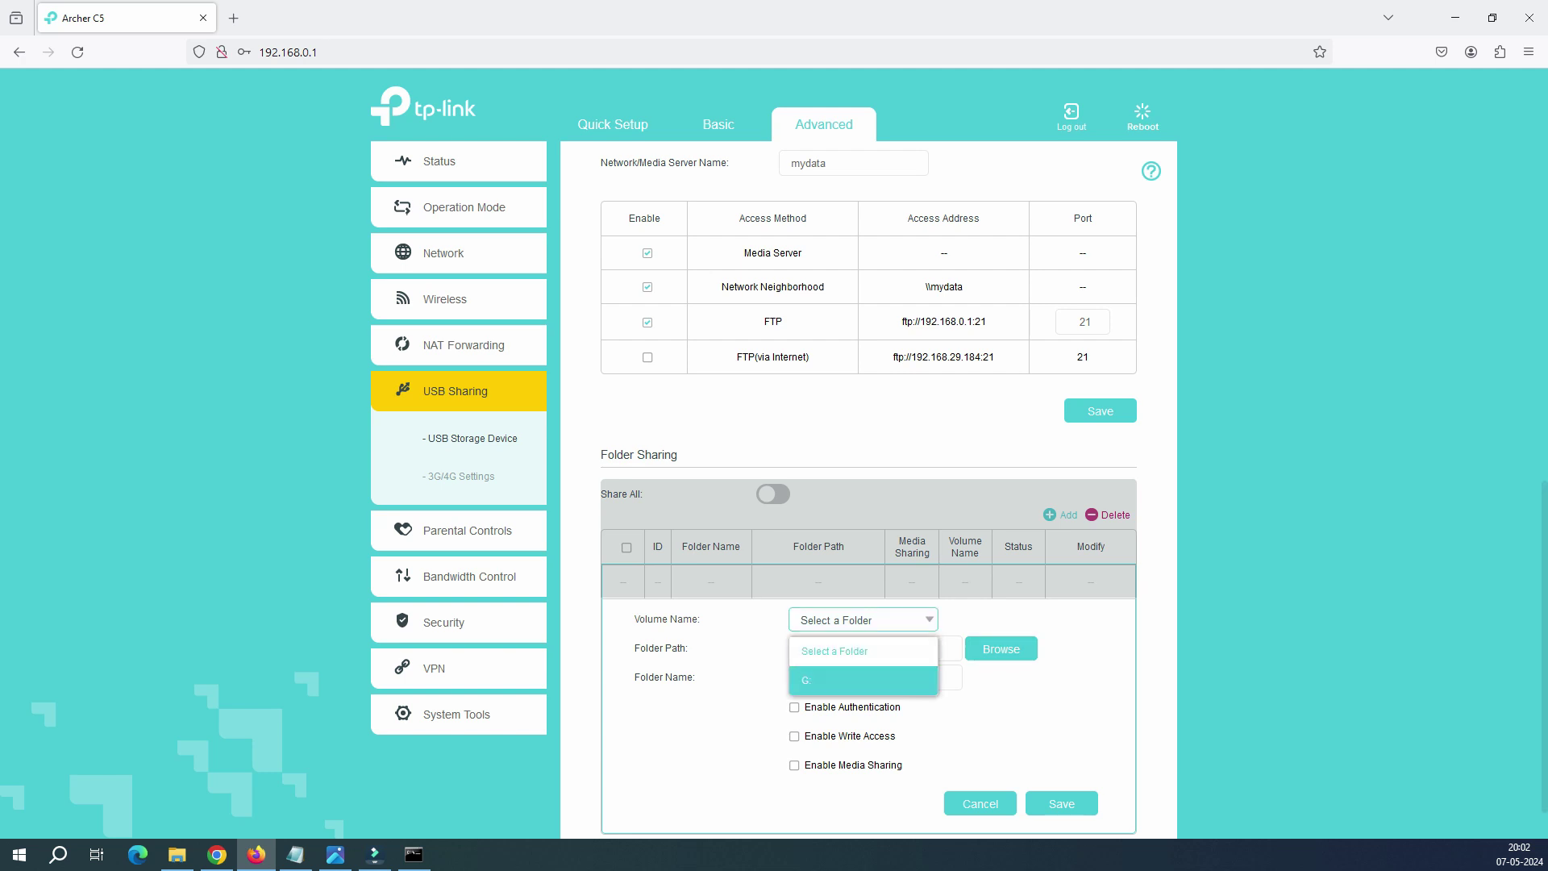
left_click(863, 676)
left_click(1001, 648)
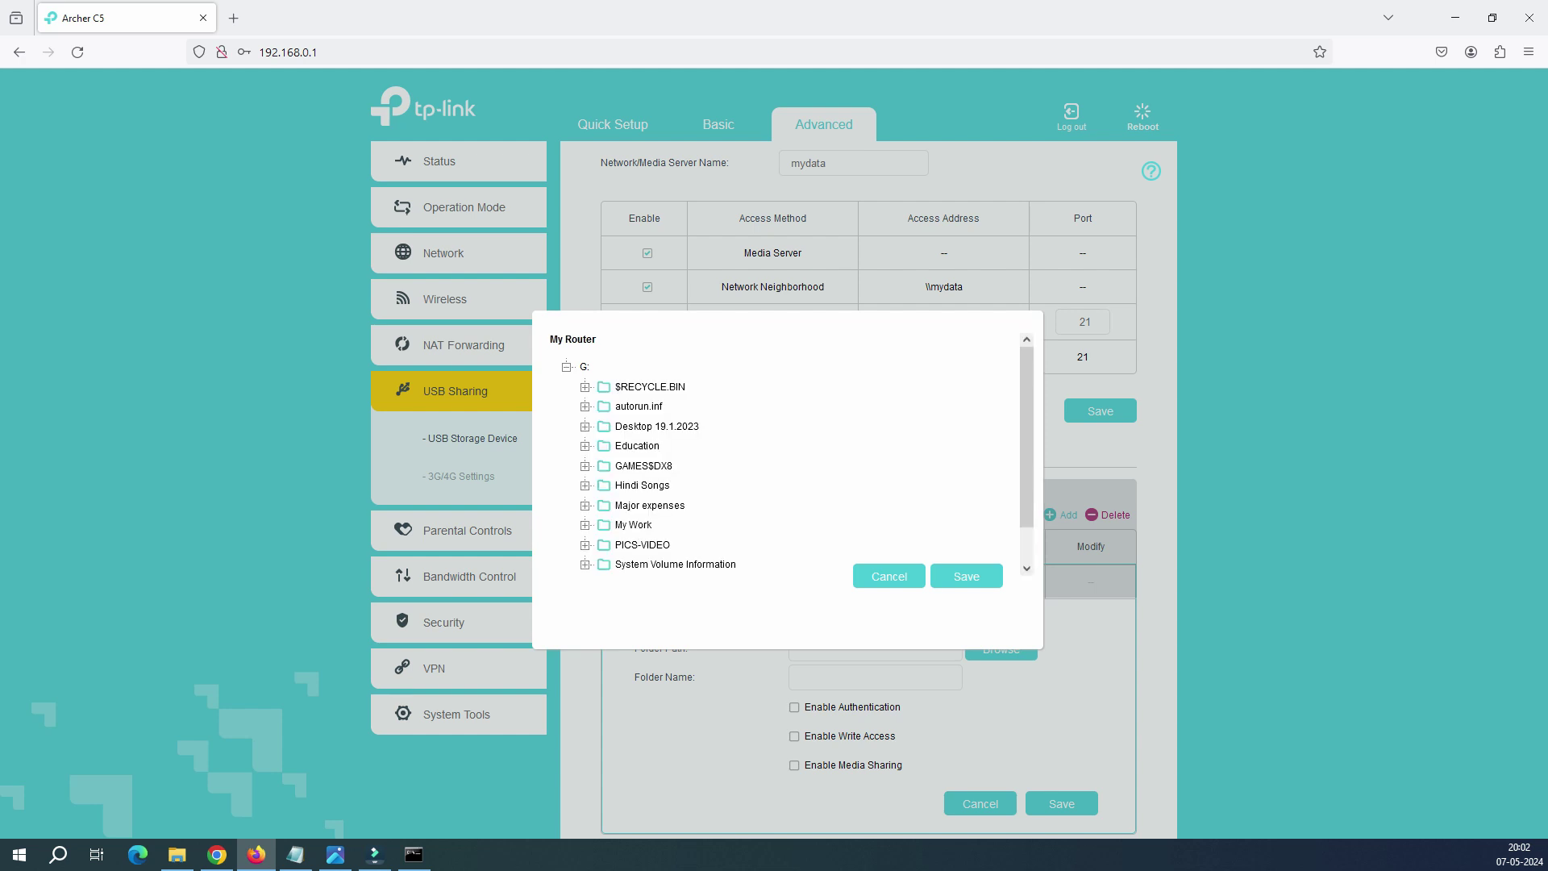
left_click(637, 445)
left_click(966, 576)
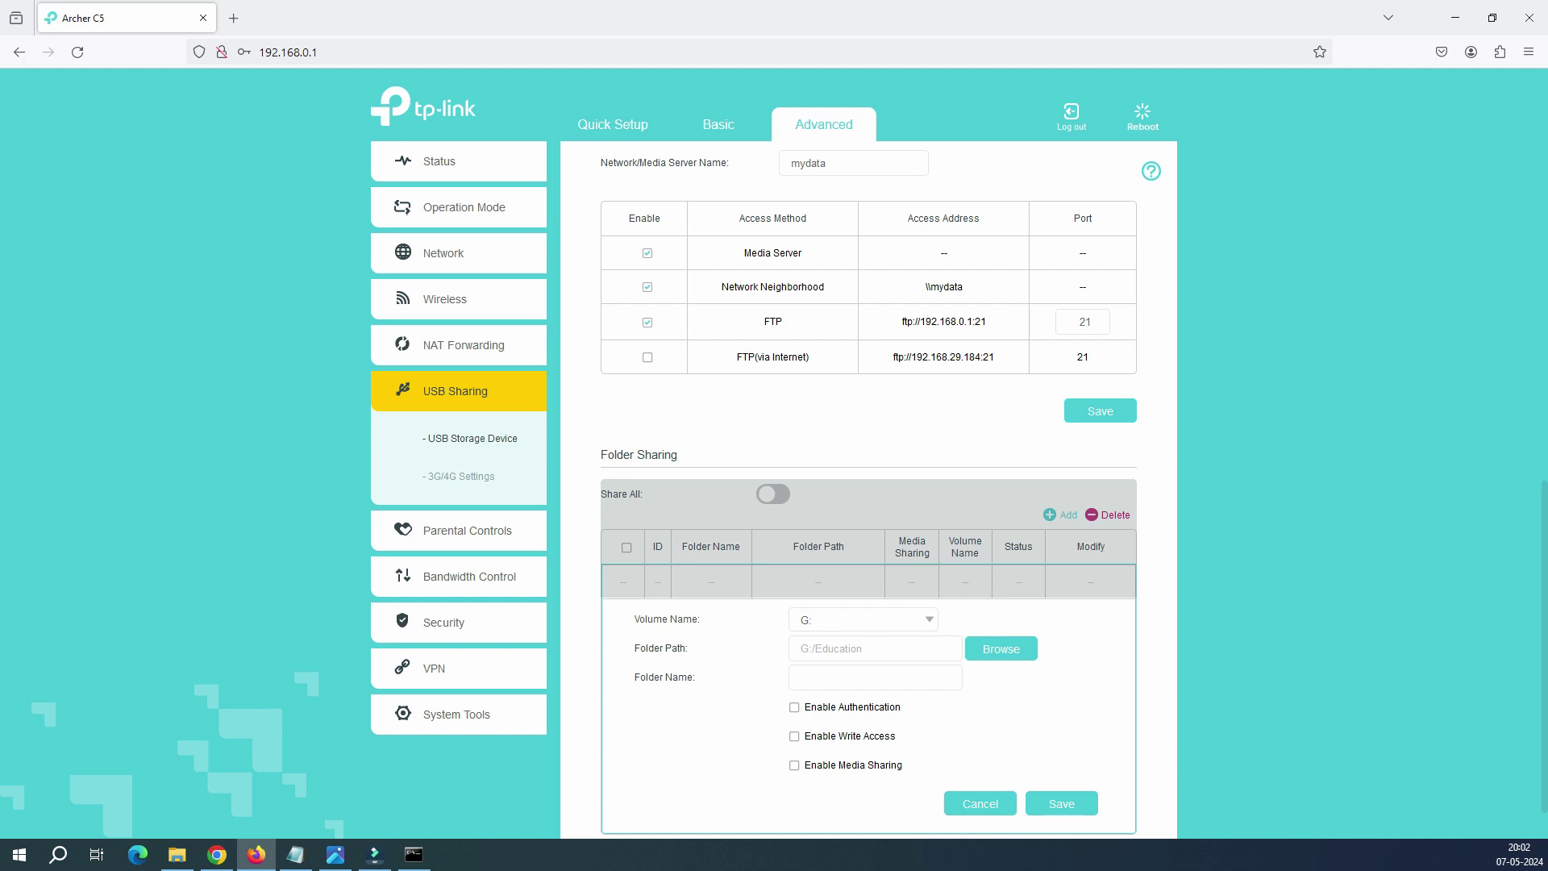
Step: Name the share Education, enable authentication and write access, and save it
left_click(875, 677)
left_click_drag(863, 648, 822, 648)
left_click(874, 676)
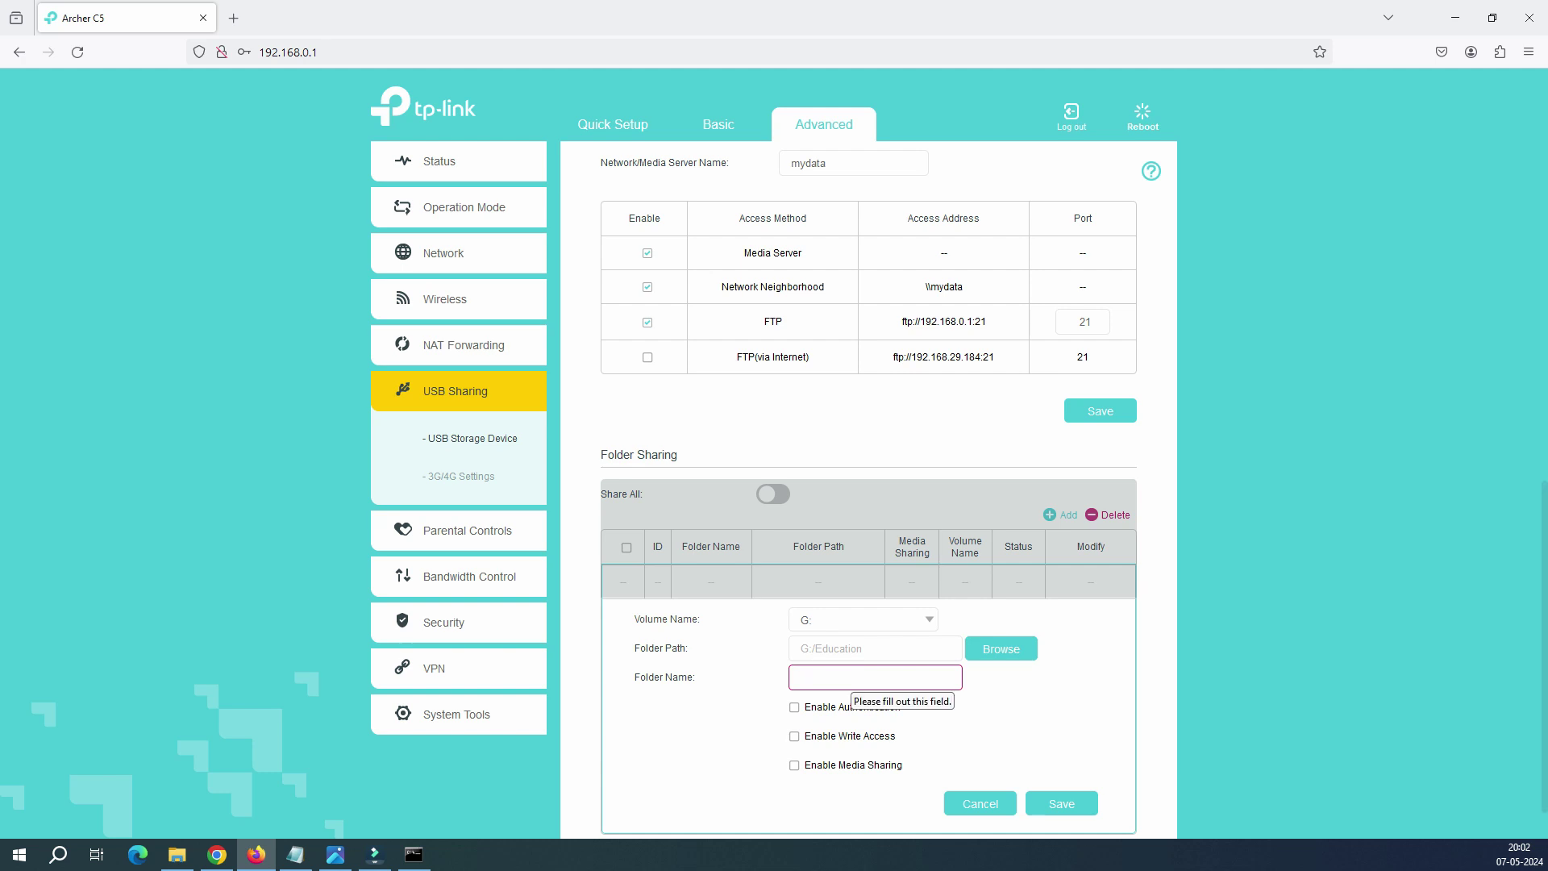
type("Education")
key("Tab")
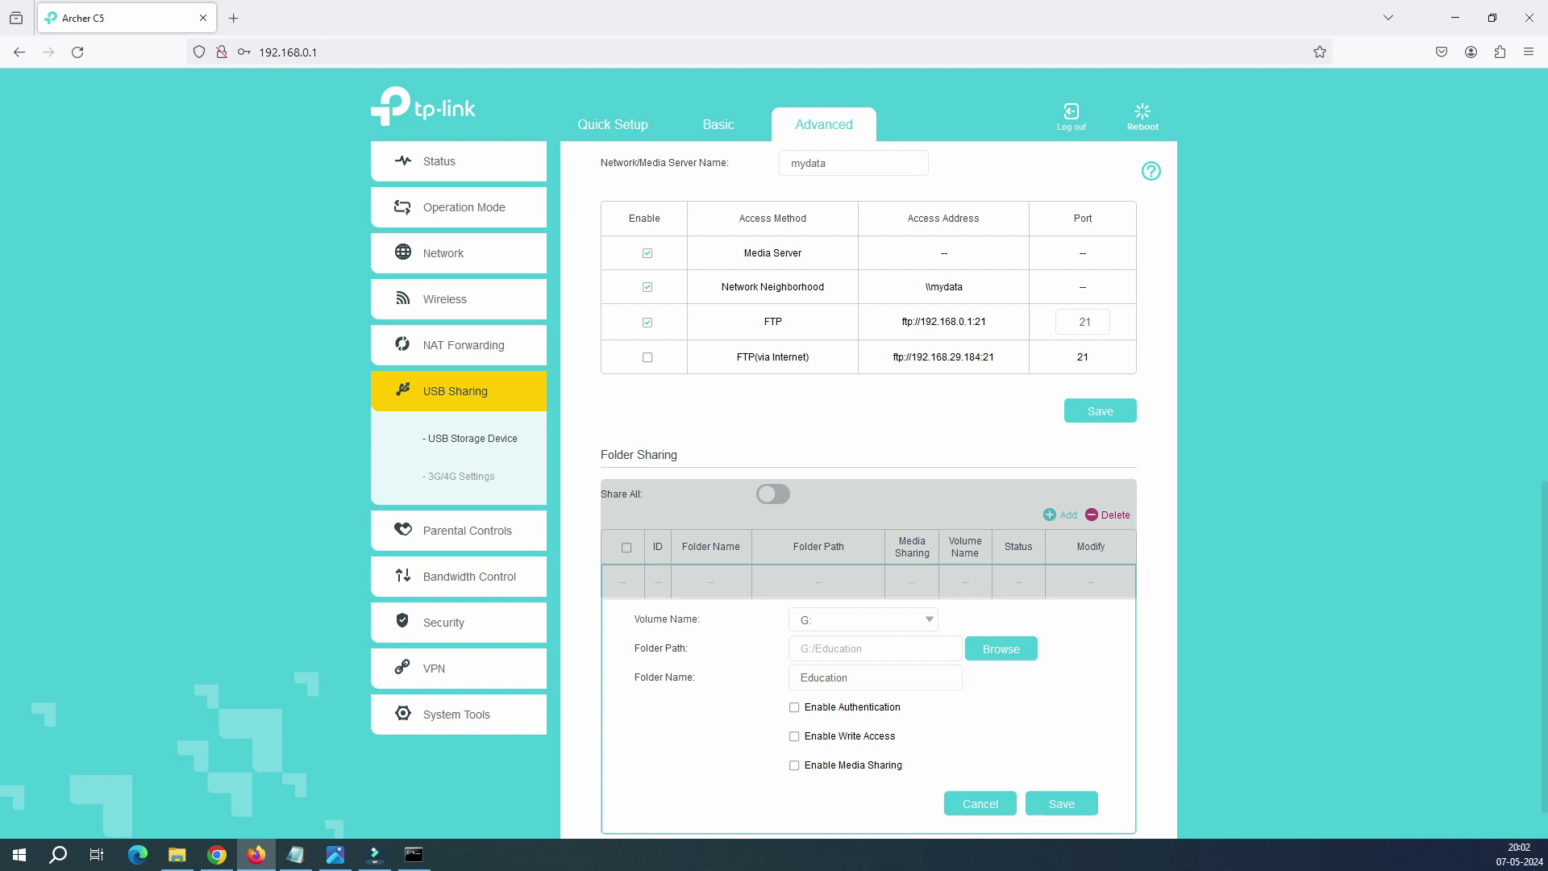
key("space")
key("Tab")
key("Tab")
key("space")
key("space")
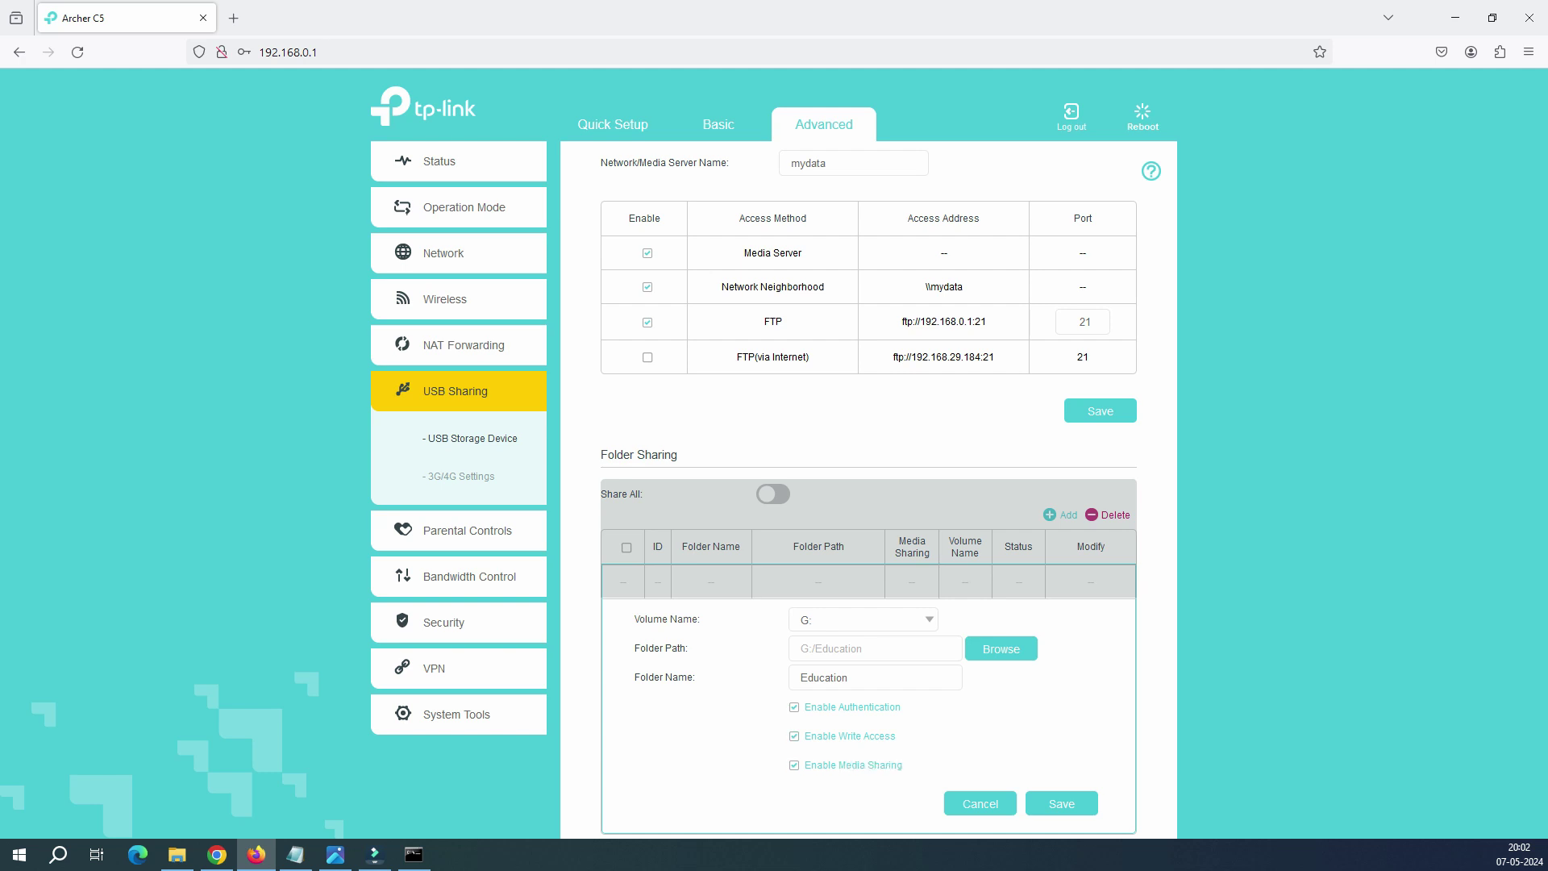
key("Tab")
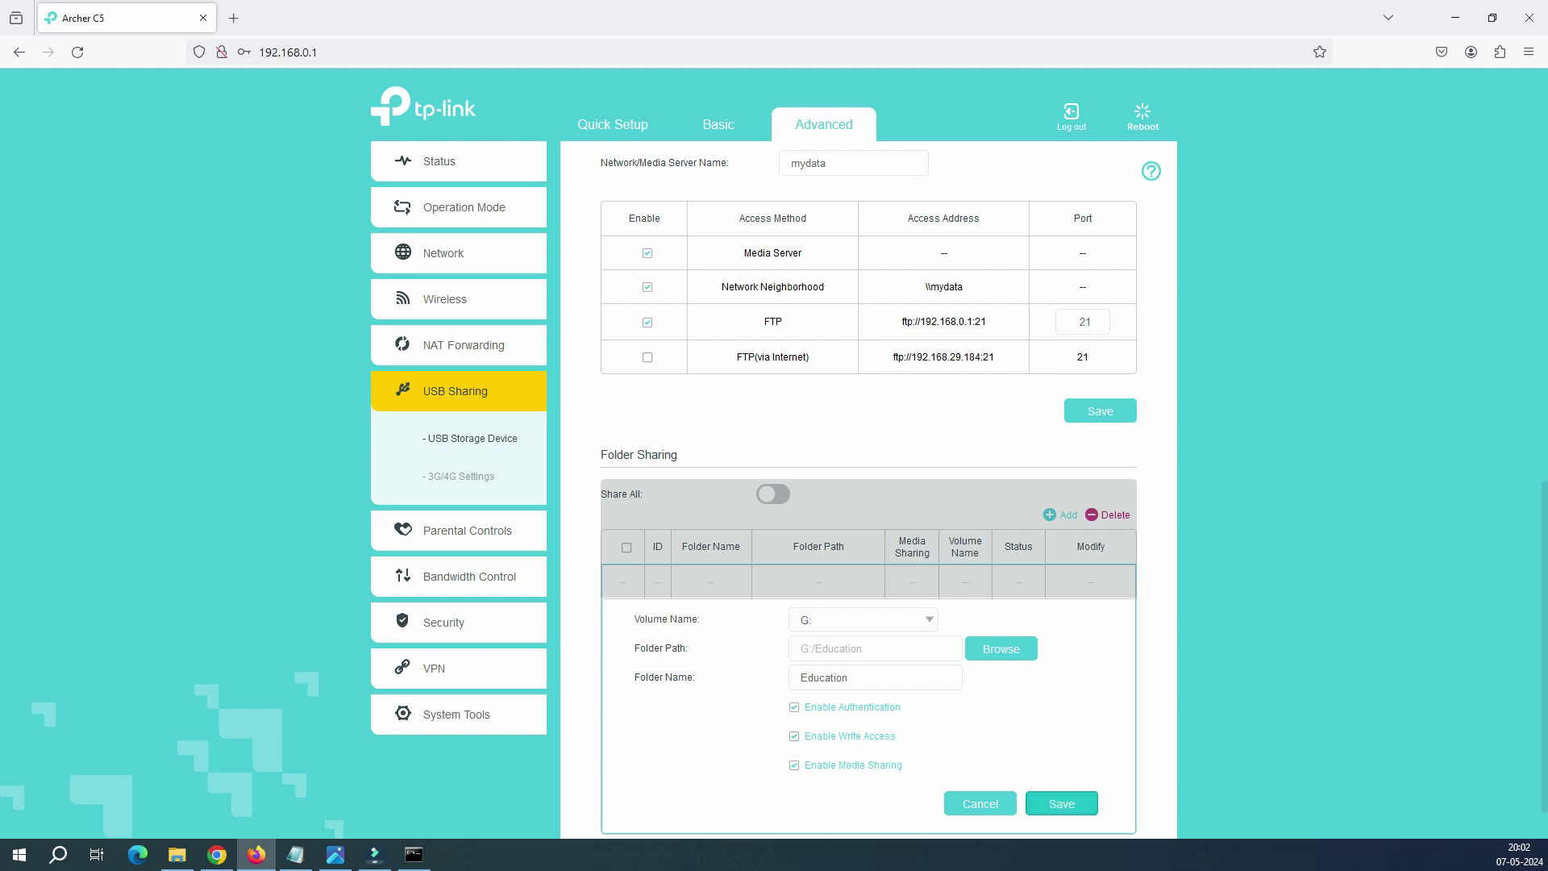
key("Return")
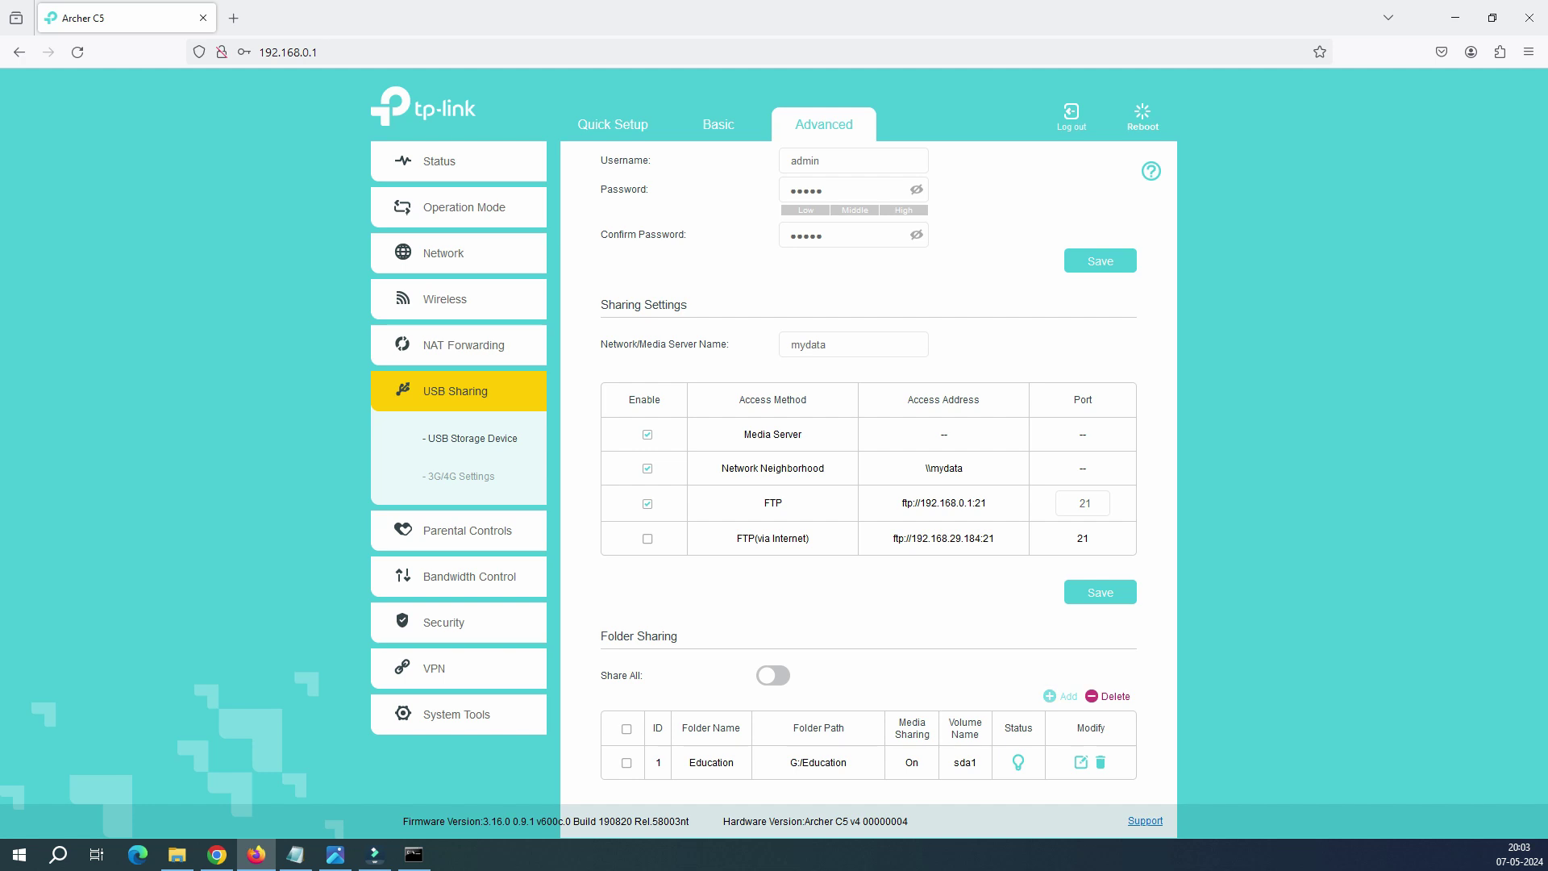
Step: Cancel the extra add-folder form that opened afterward
left_click(1061, 696)
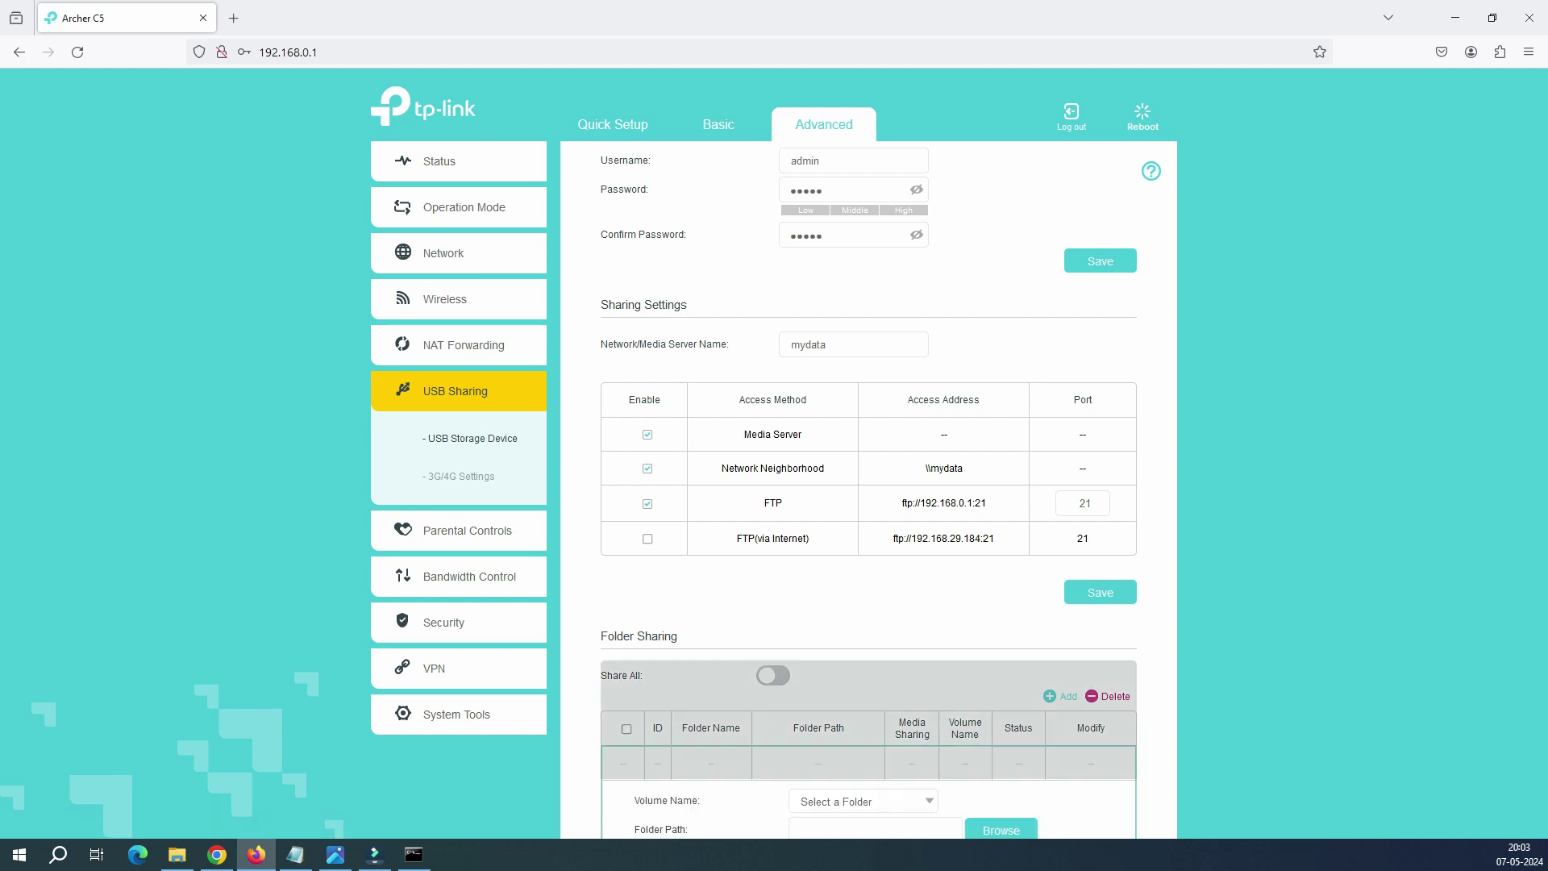
scroll(1074, 487, "down", 1)
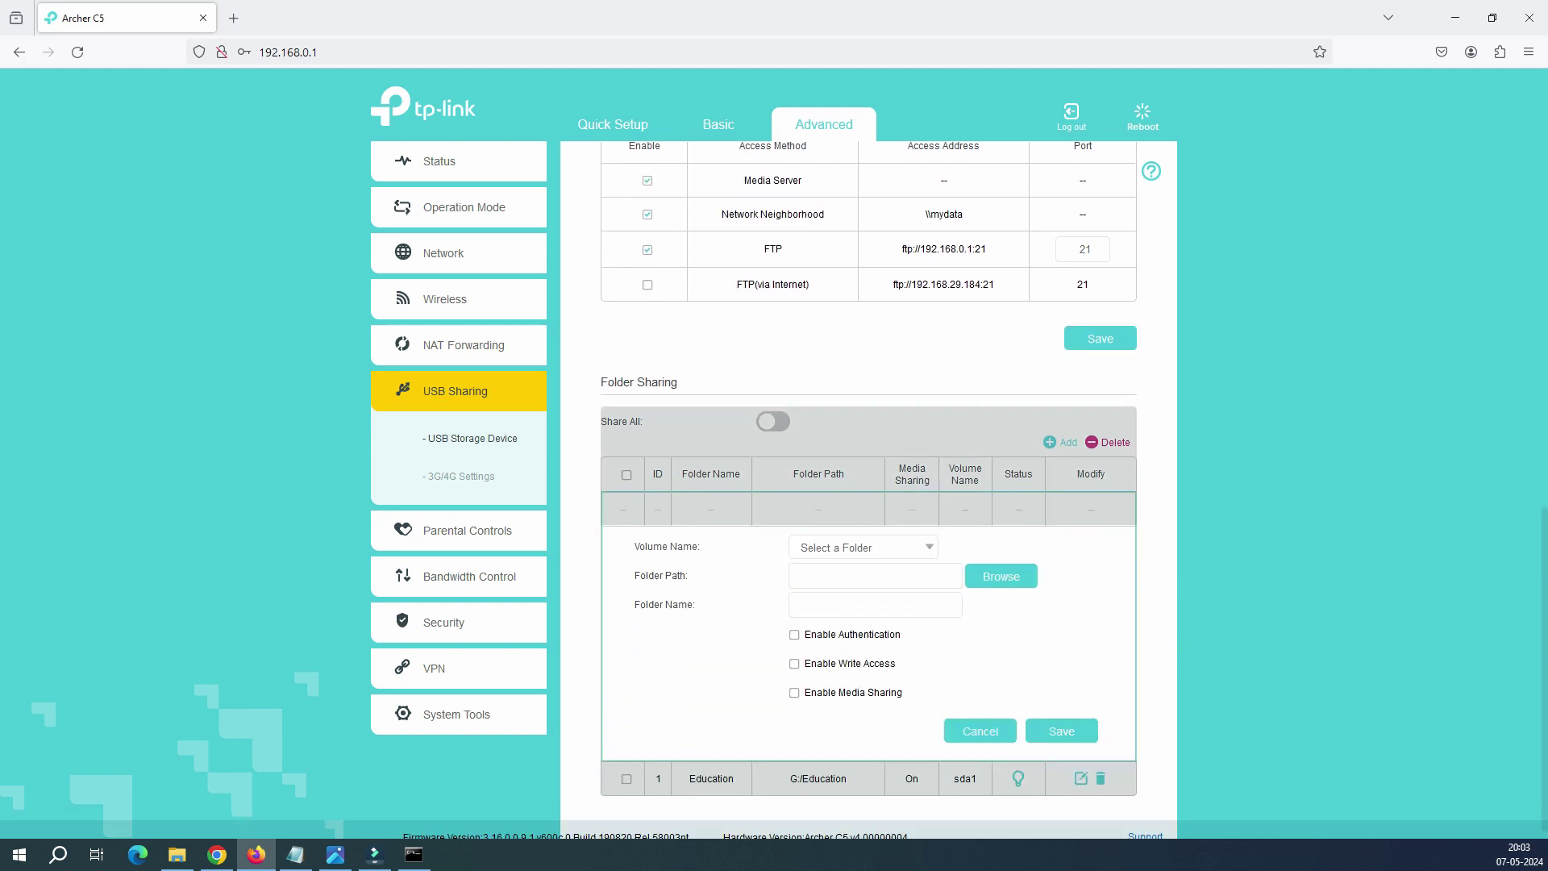
left_click(980, 731)
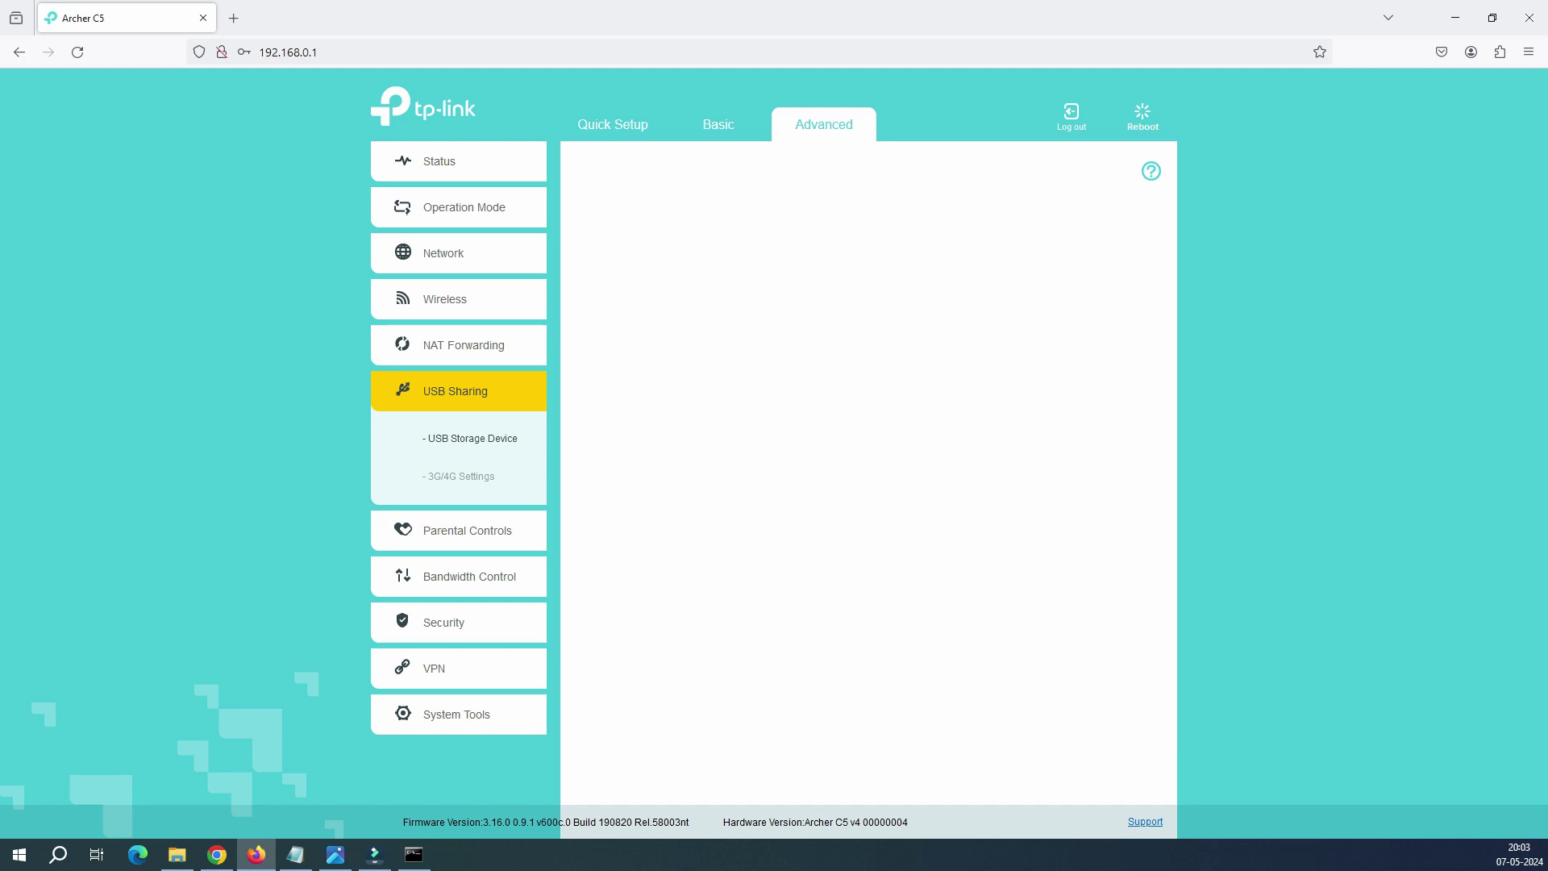
Step: Save the folder sharing settings with Share All and authentication enabled
left_click_drag(793, 771, 731, 771)
scroll(730, 771, "up", 5)
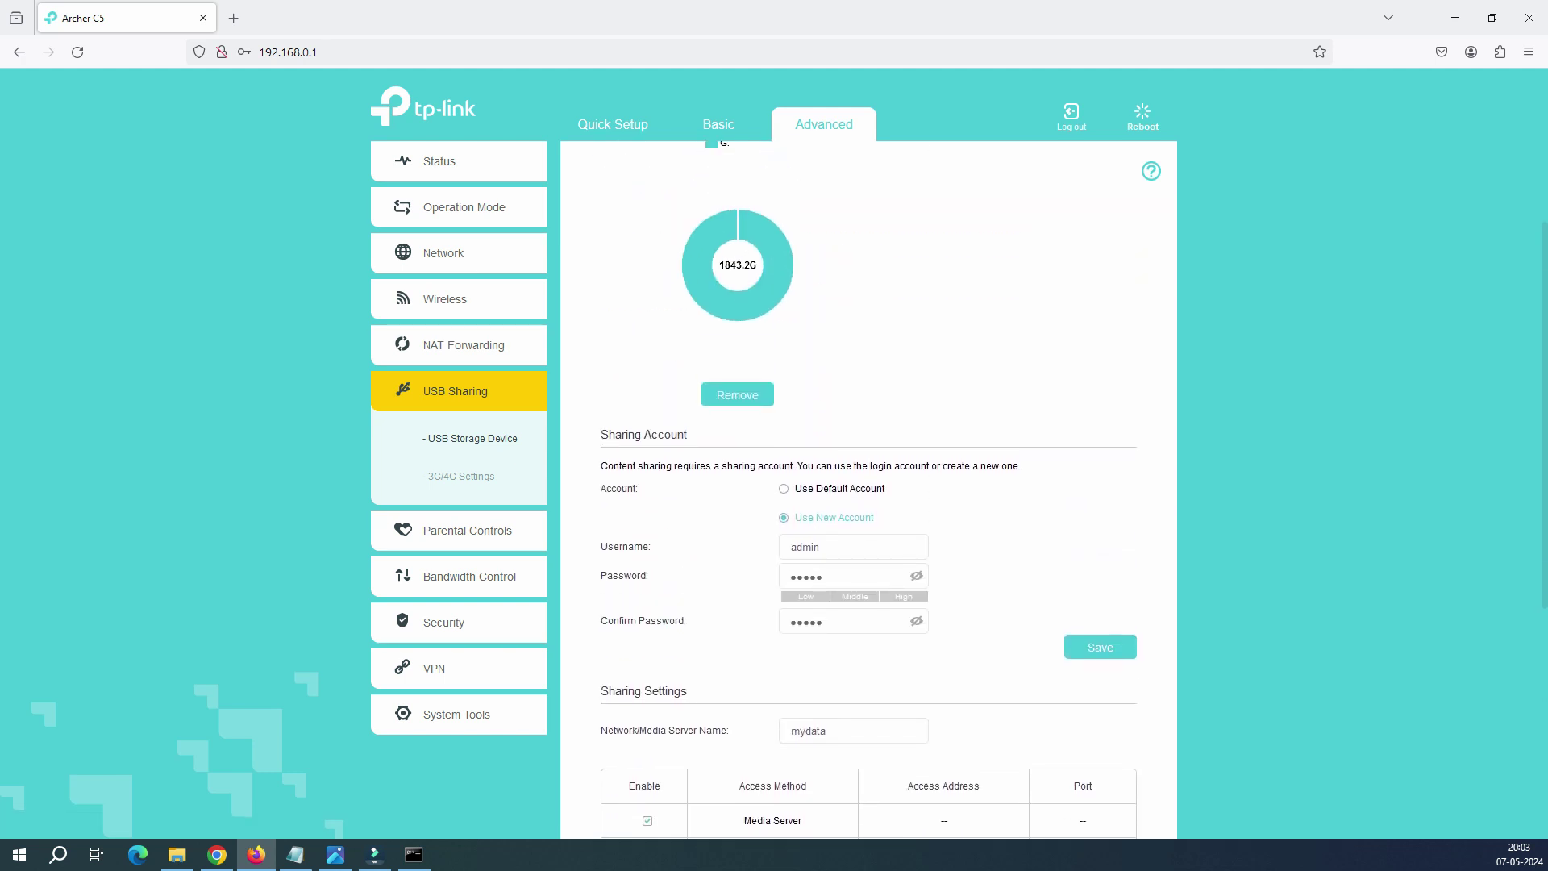
scroll(869, 484, "up", 2)
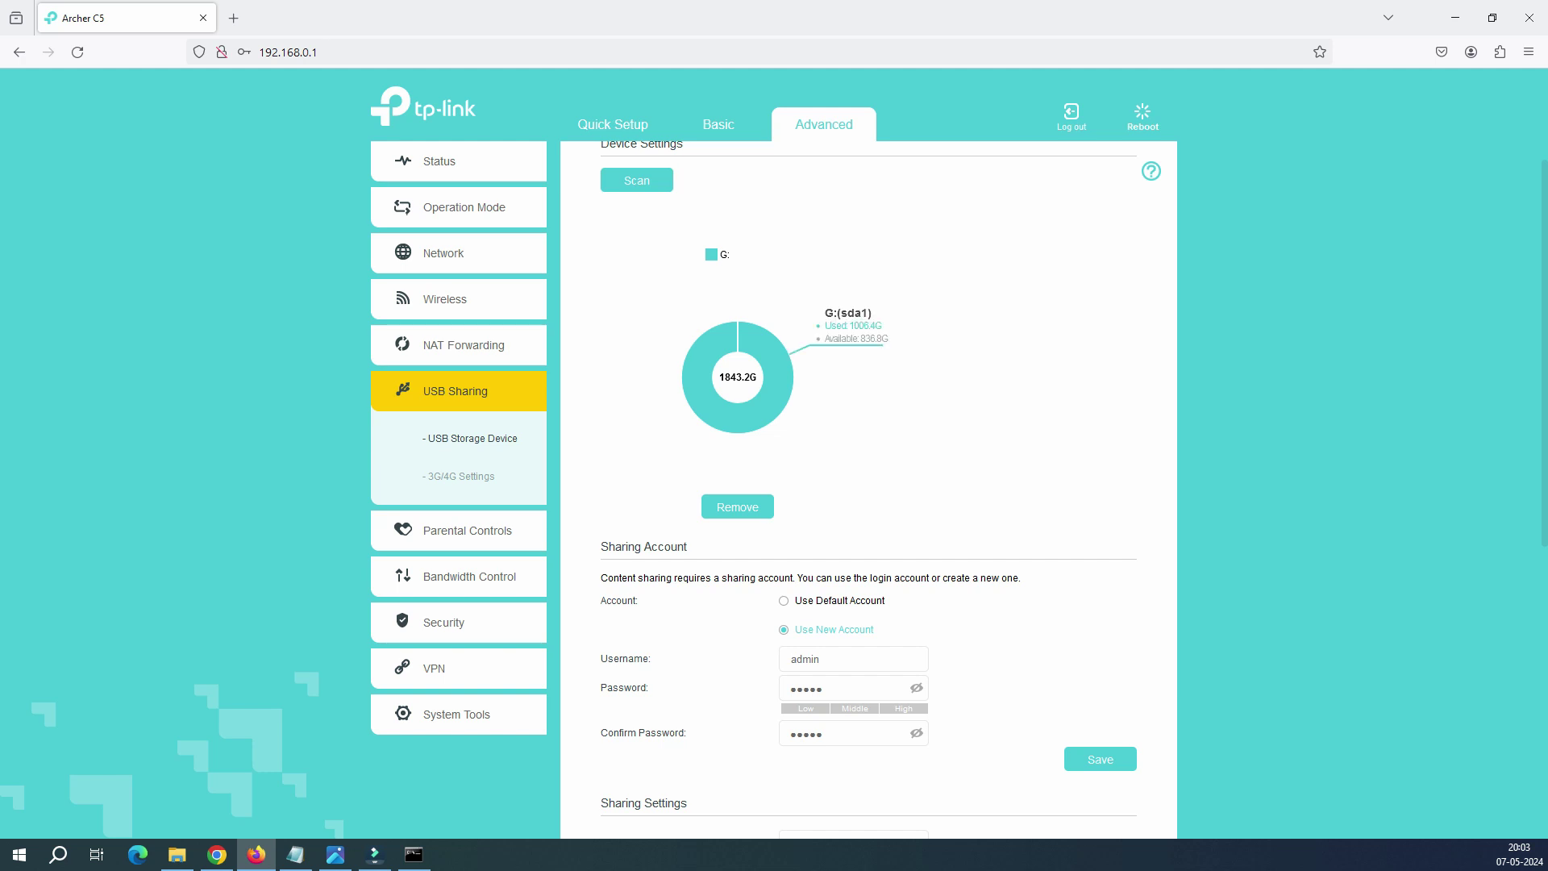
scroll(868, 483, "down", 7)
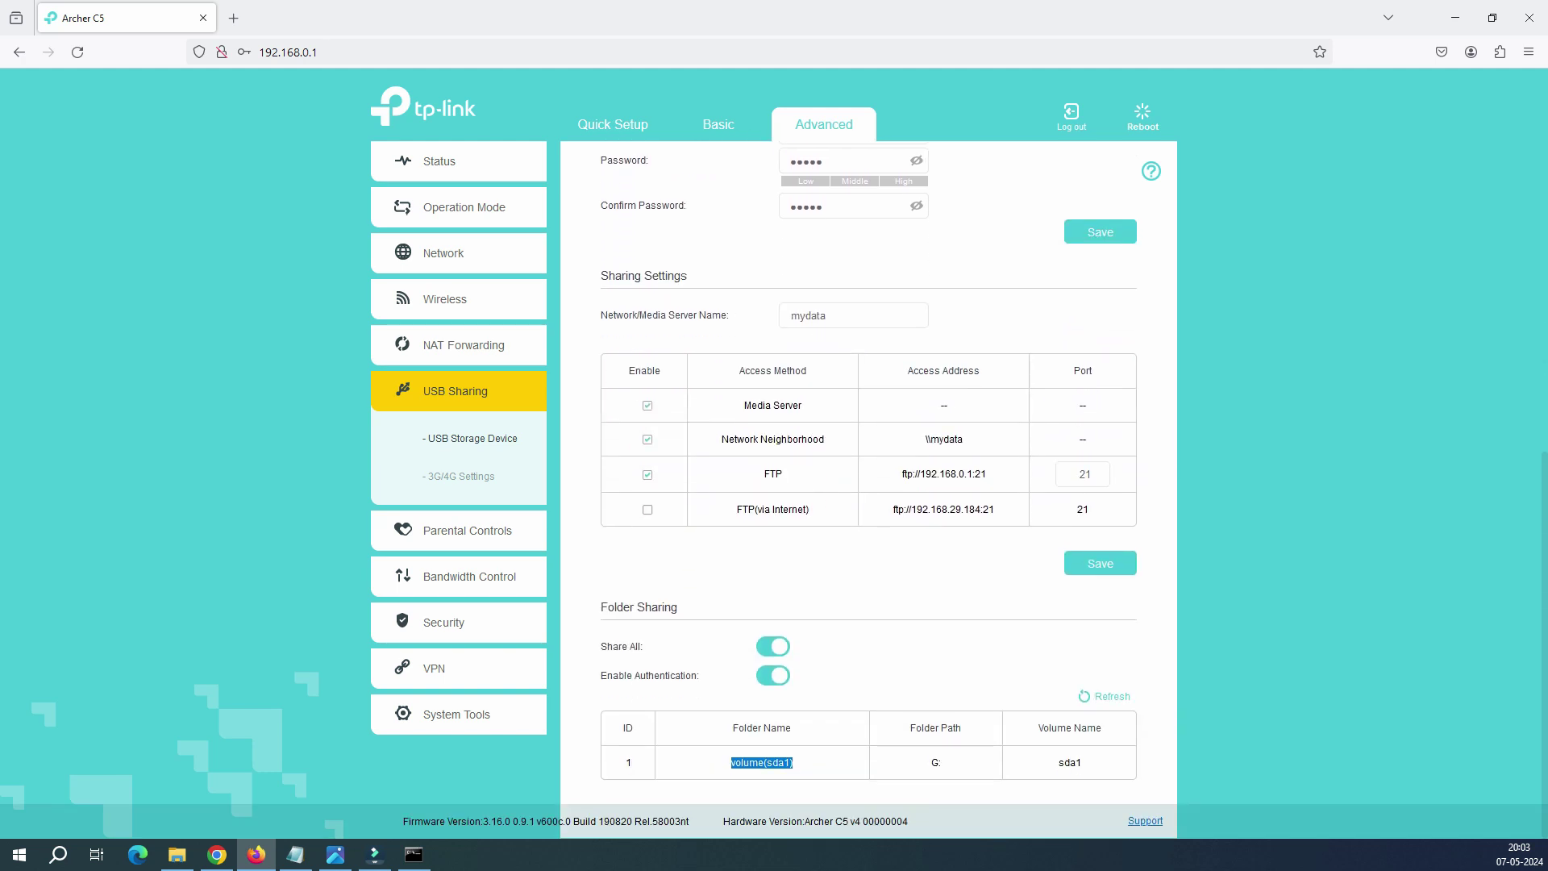
left_click(1100, 563)
Step: Select the \\mydata network address on the sharing page
scroll(869, 484, "up", 5)
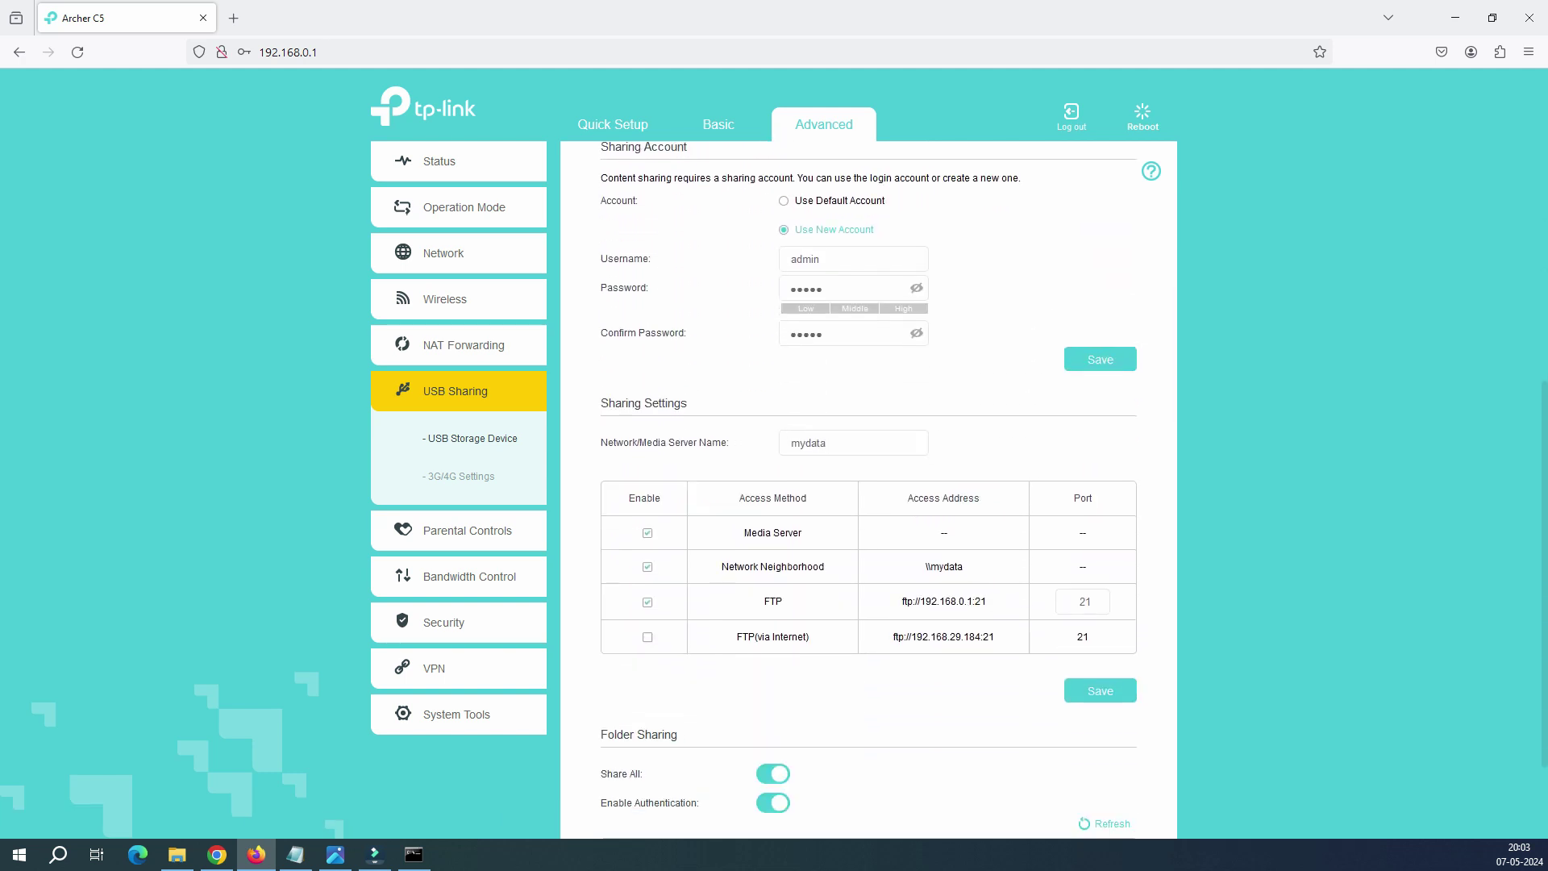
scroll(868, 484, "up", 3)
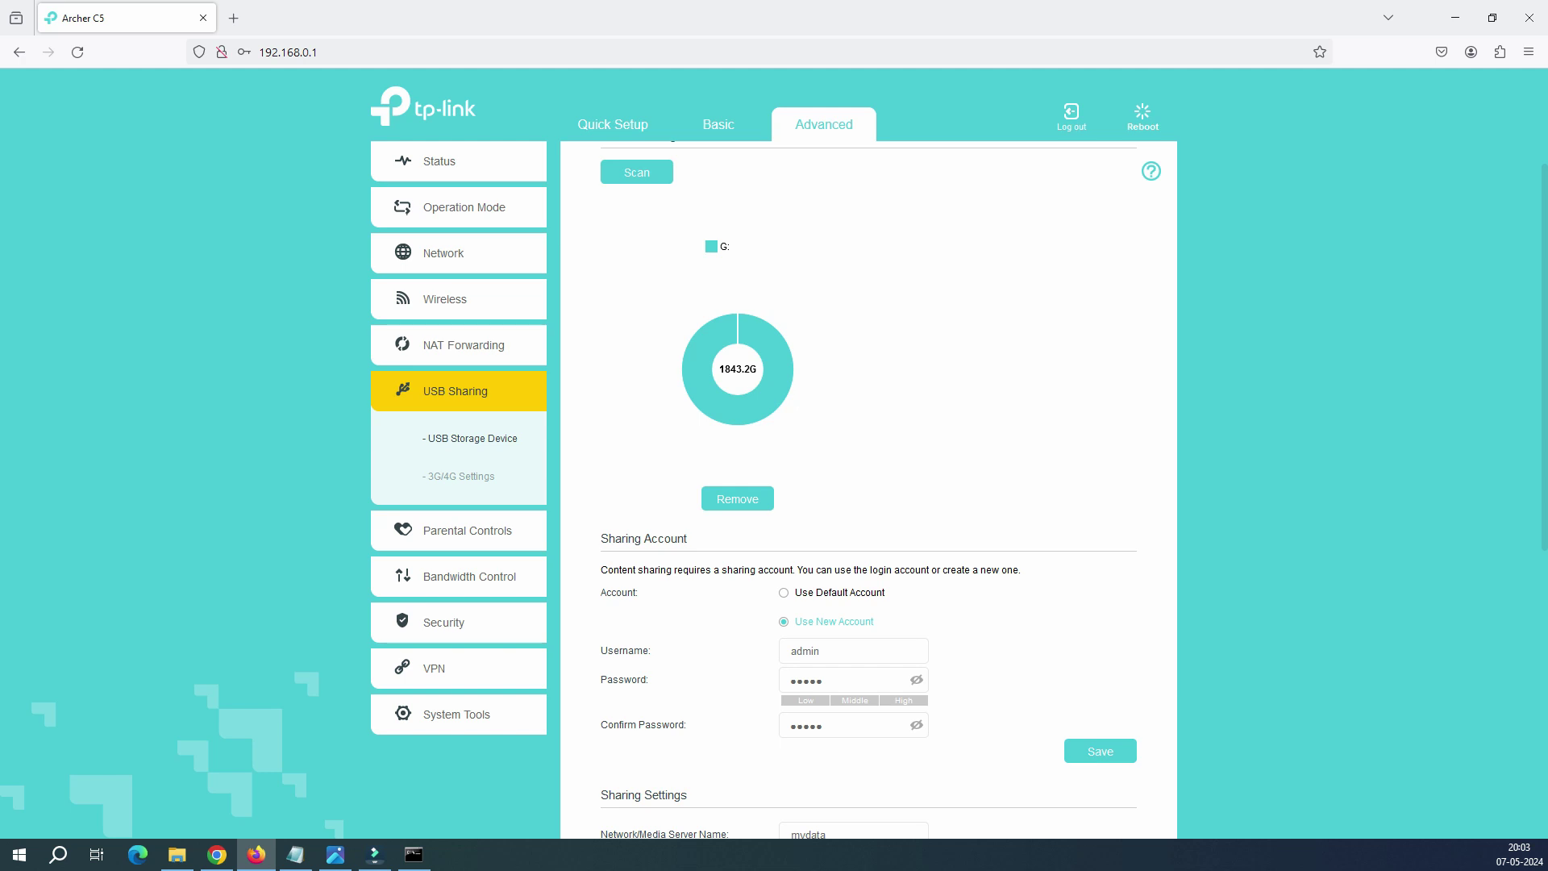
scroll(869, 484, "down", 4)
left_click_drag(963, 632, 926, 632)
Step: Copy the \\mydata address, open it from the Run box, and maximize the window
right_click(929, 633)
left_click(968, 647)
key("super+x")
key("r")
left_click_drag(290, 576, 956, 407)
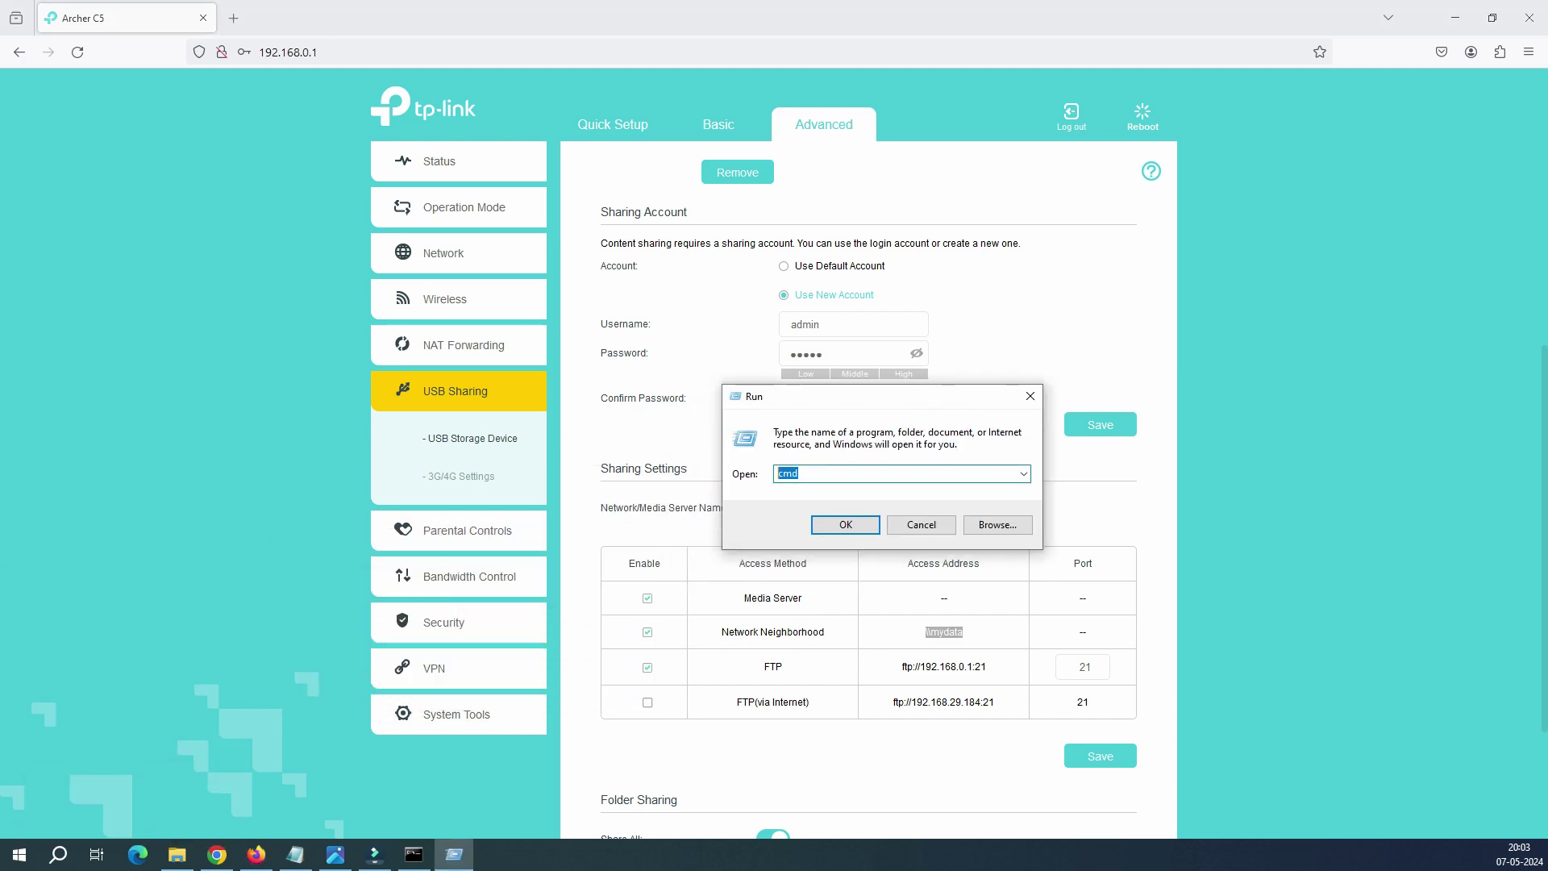
key("ctrl+v")
key("Return")
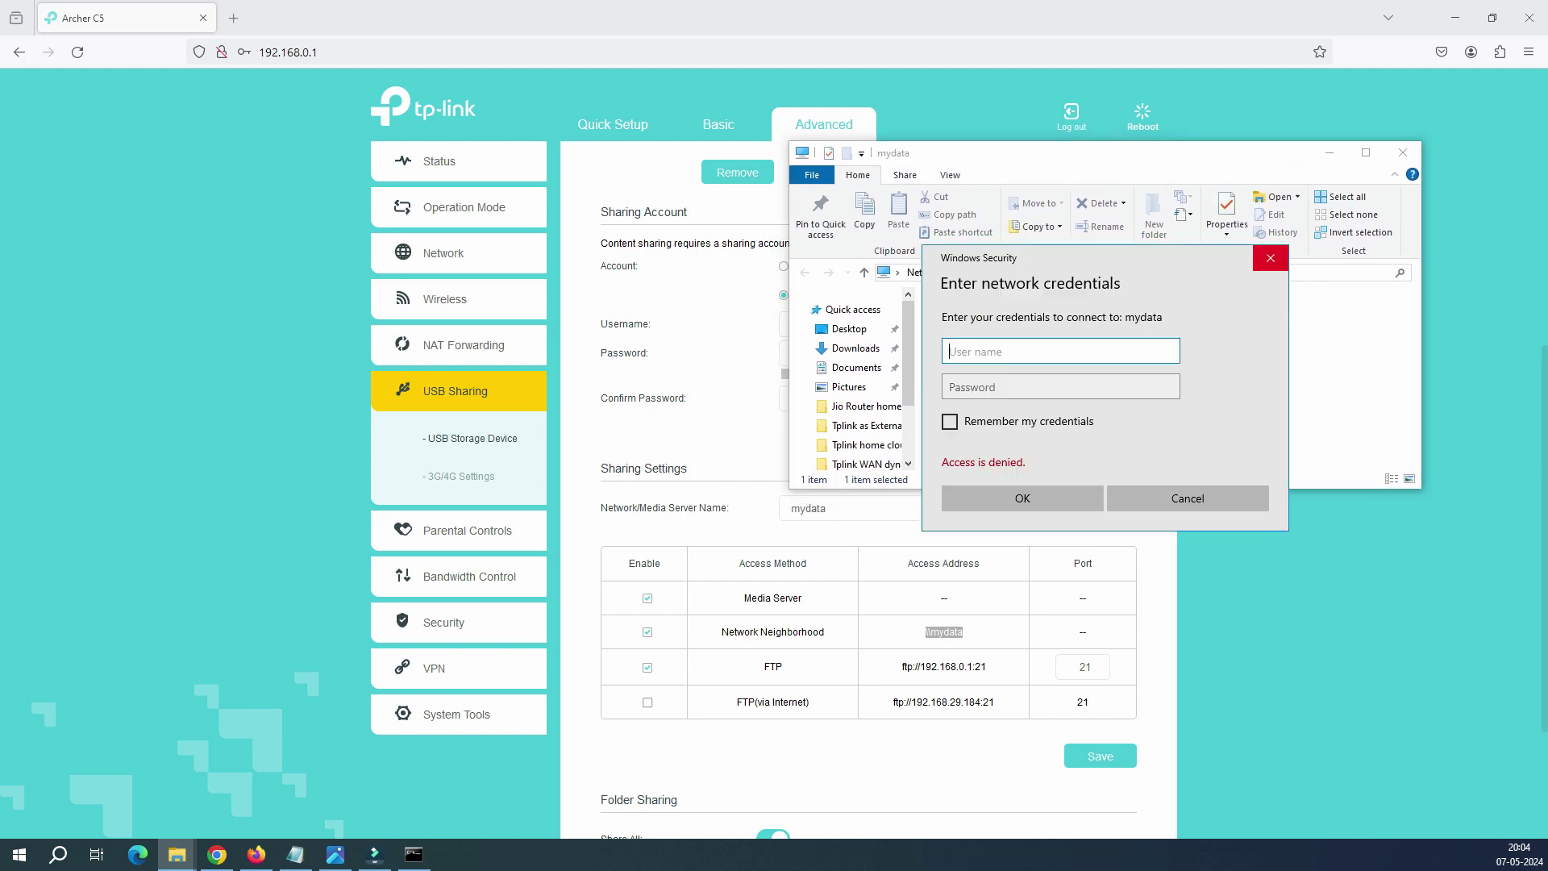
left_click(1271, 258)
left_click(1365, 152)
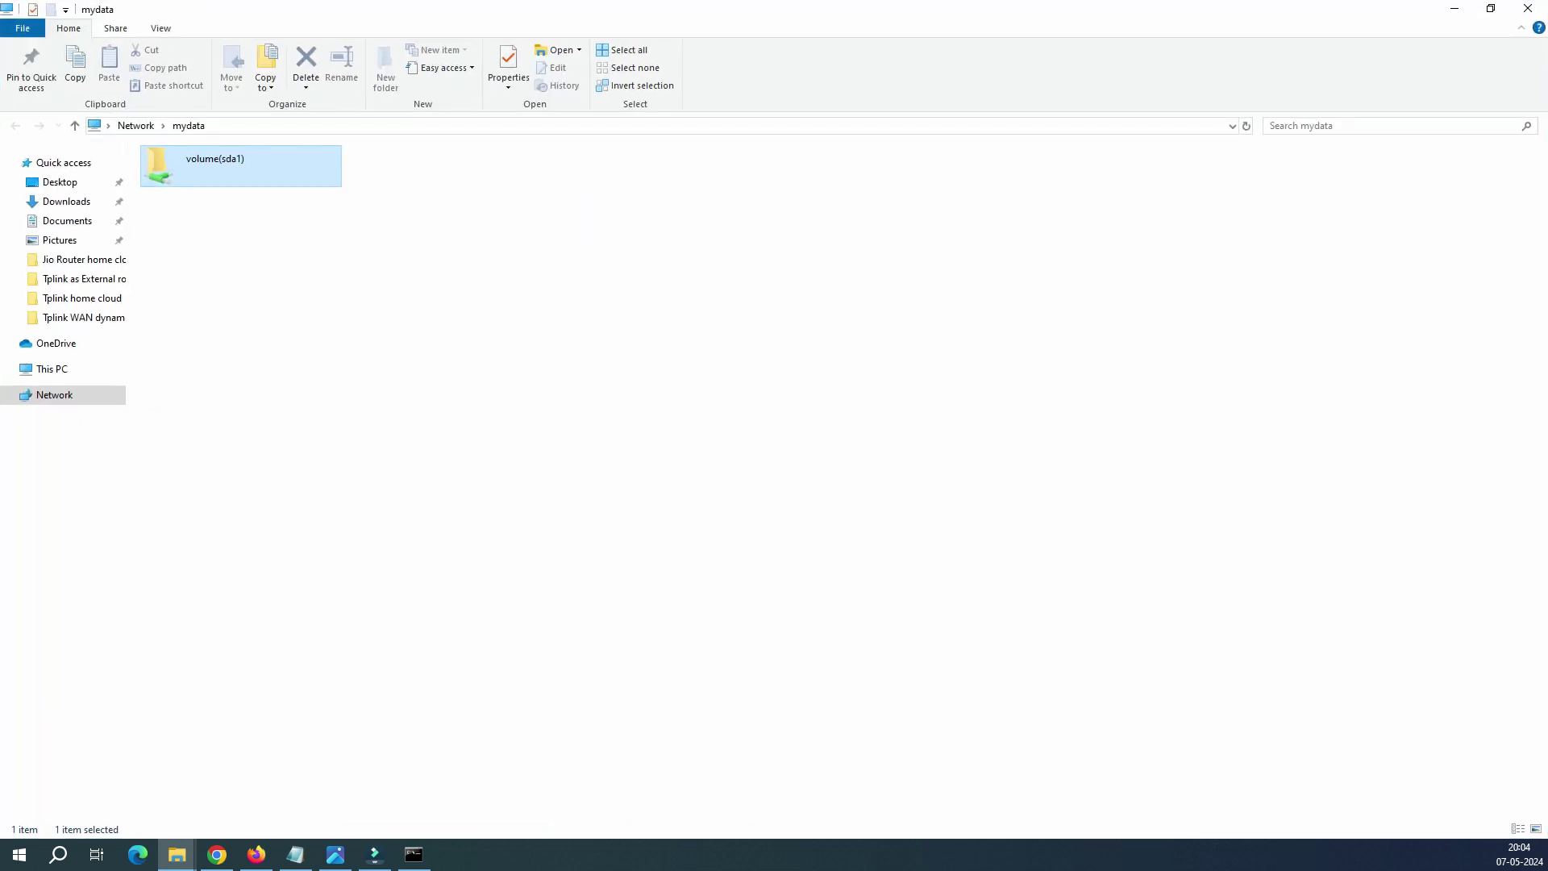
Step: Open volume(sda1), signing in with the admin sharing account and its password
key("Return")
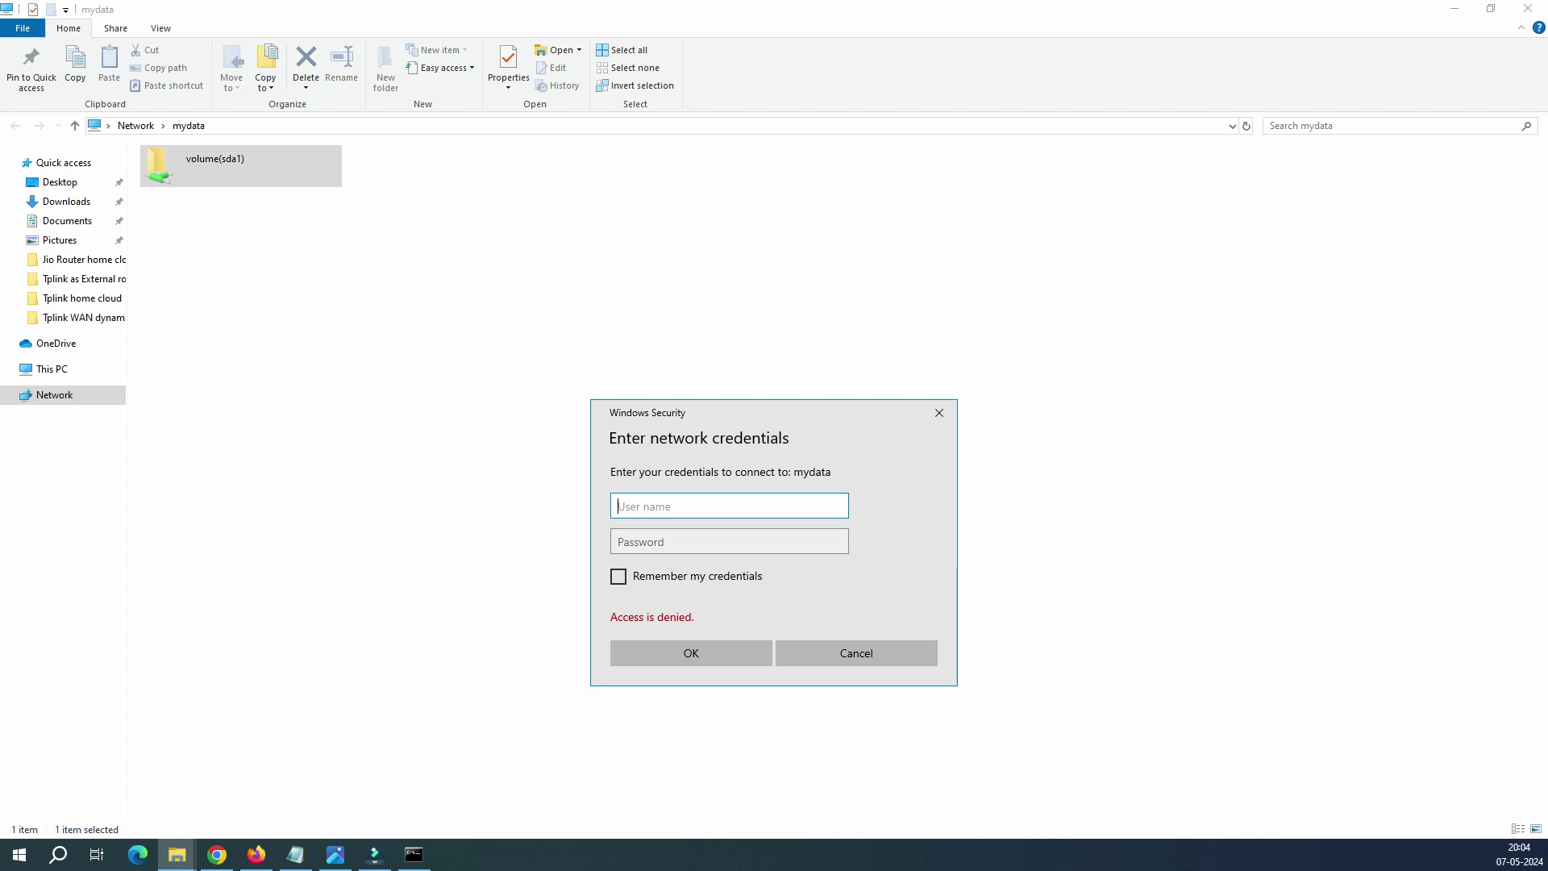
type("a")
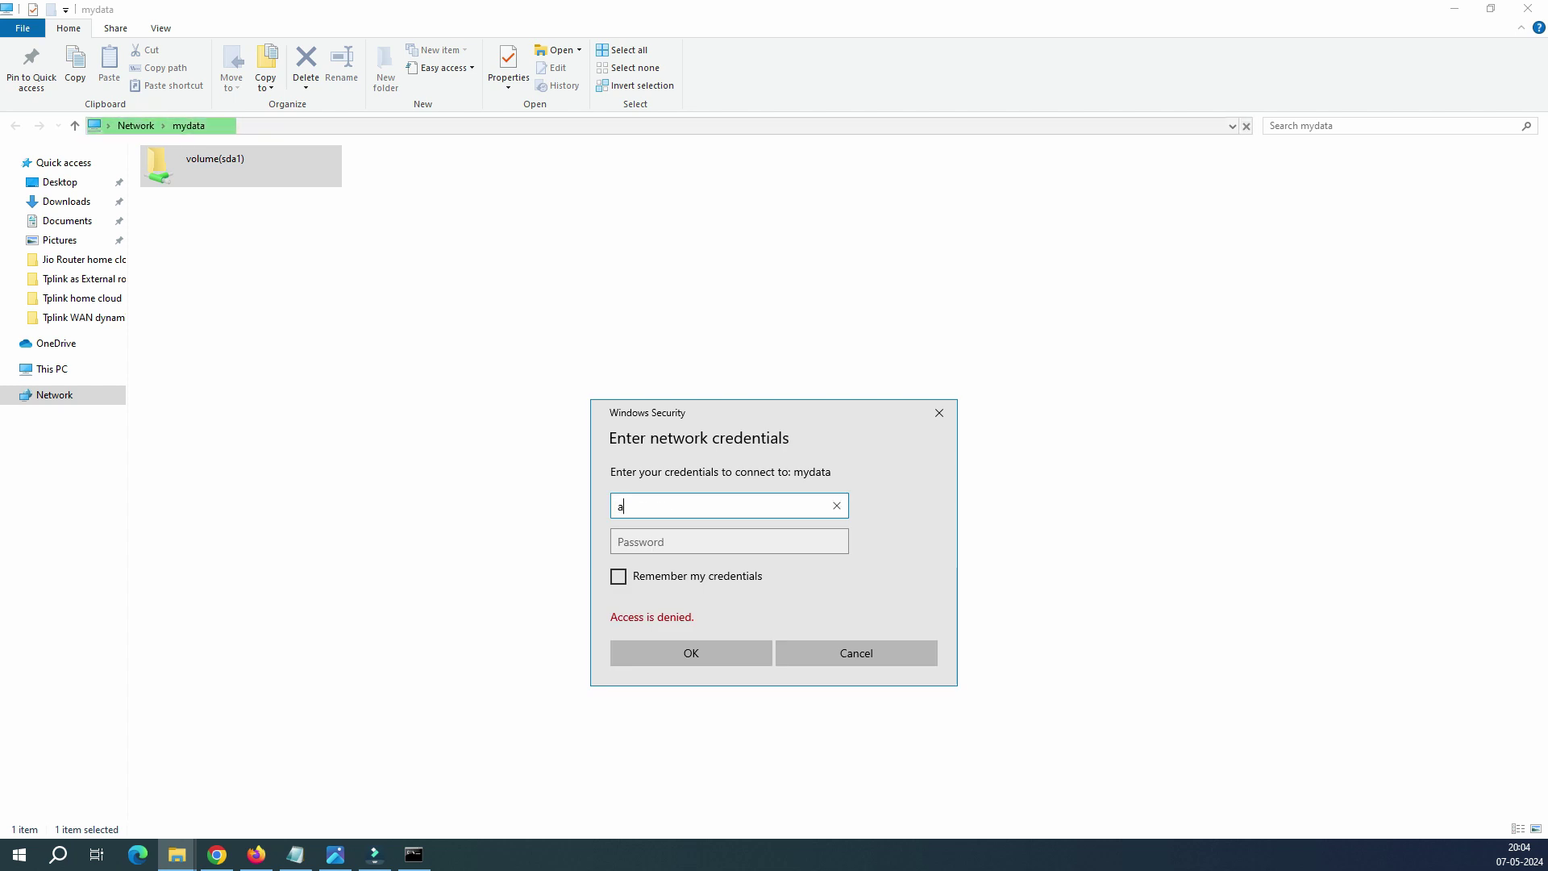
type("dmin")
key("Tab")
type("admin")
key("Return")
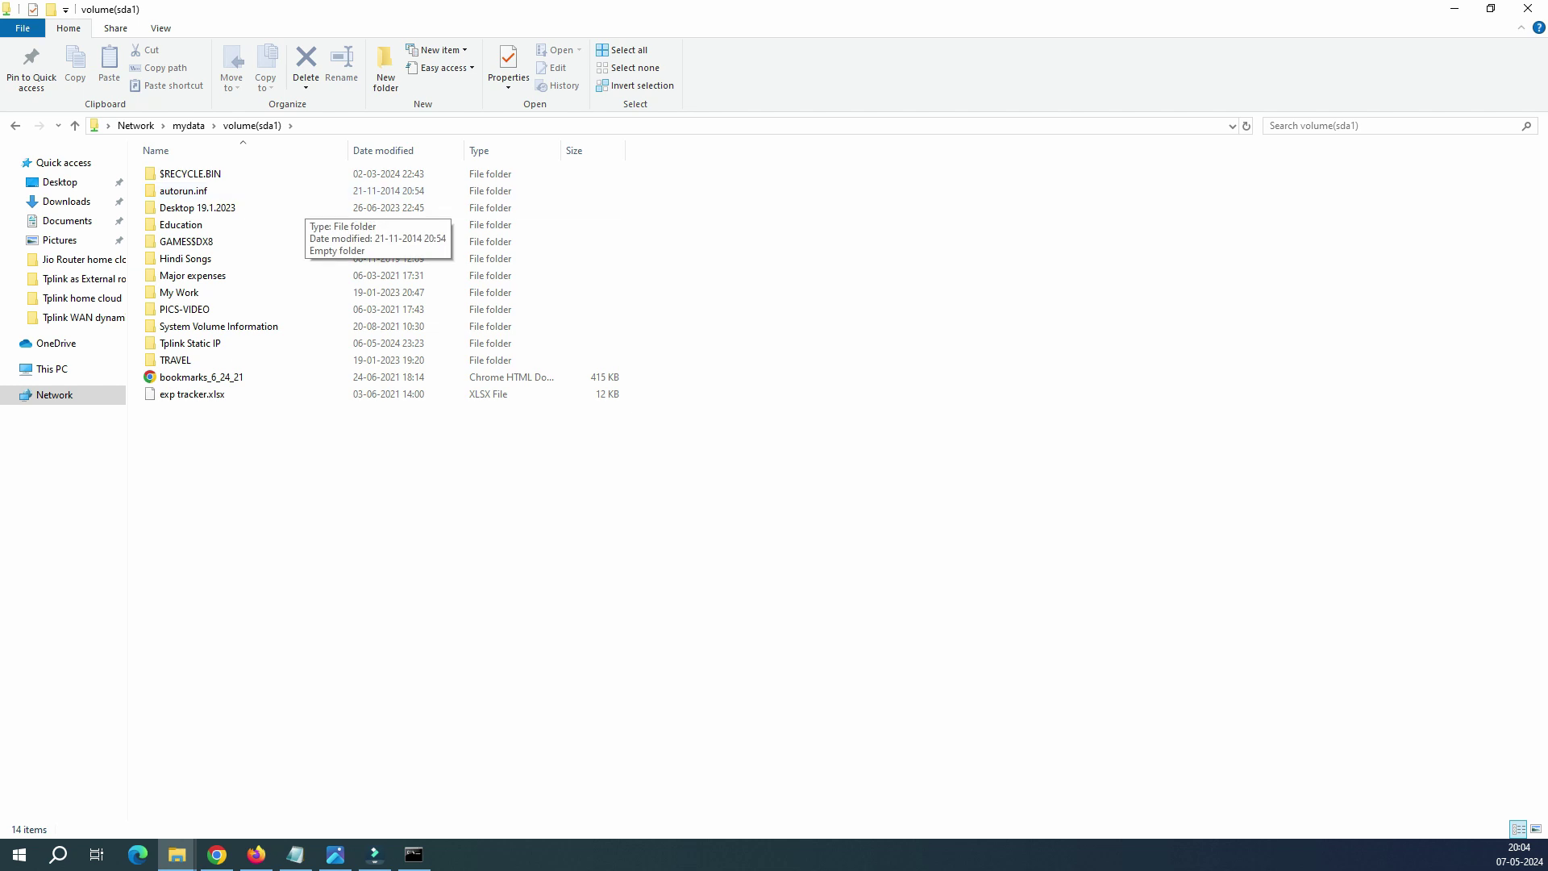
Step: Open Tplink Static IP > Tplink1 and view images 10 and 11
double_click(190, 342)
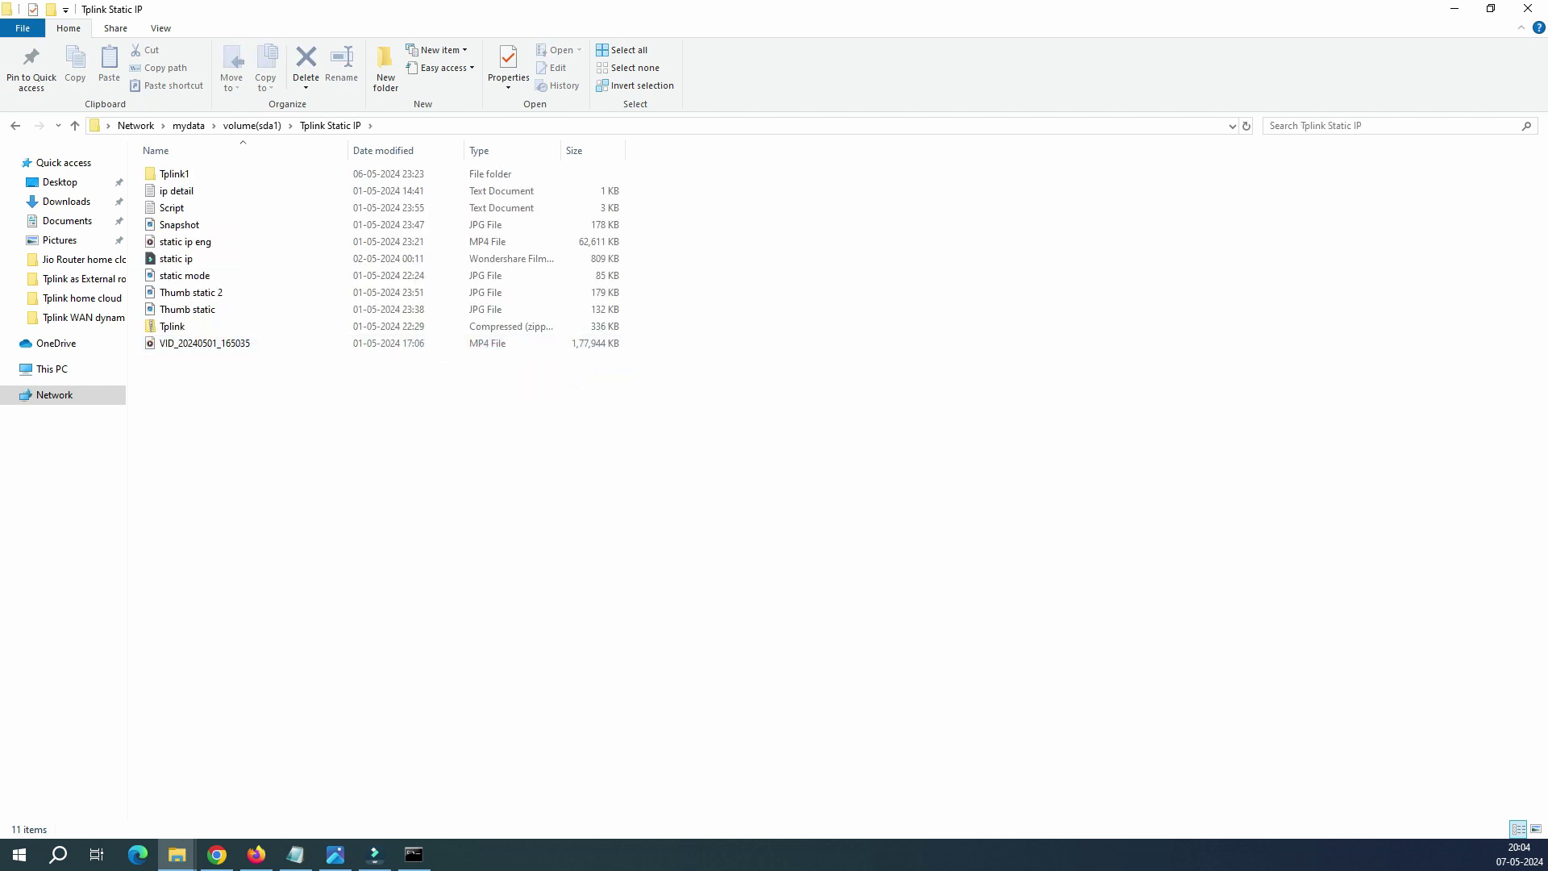
double_click(174, 173)
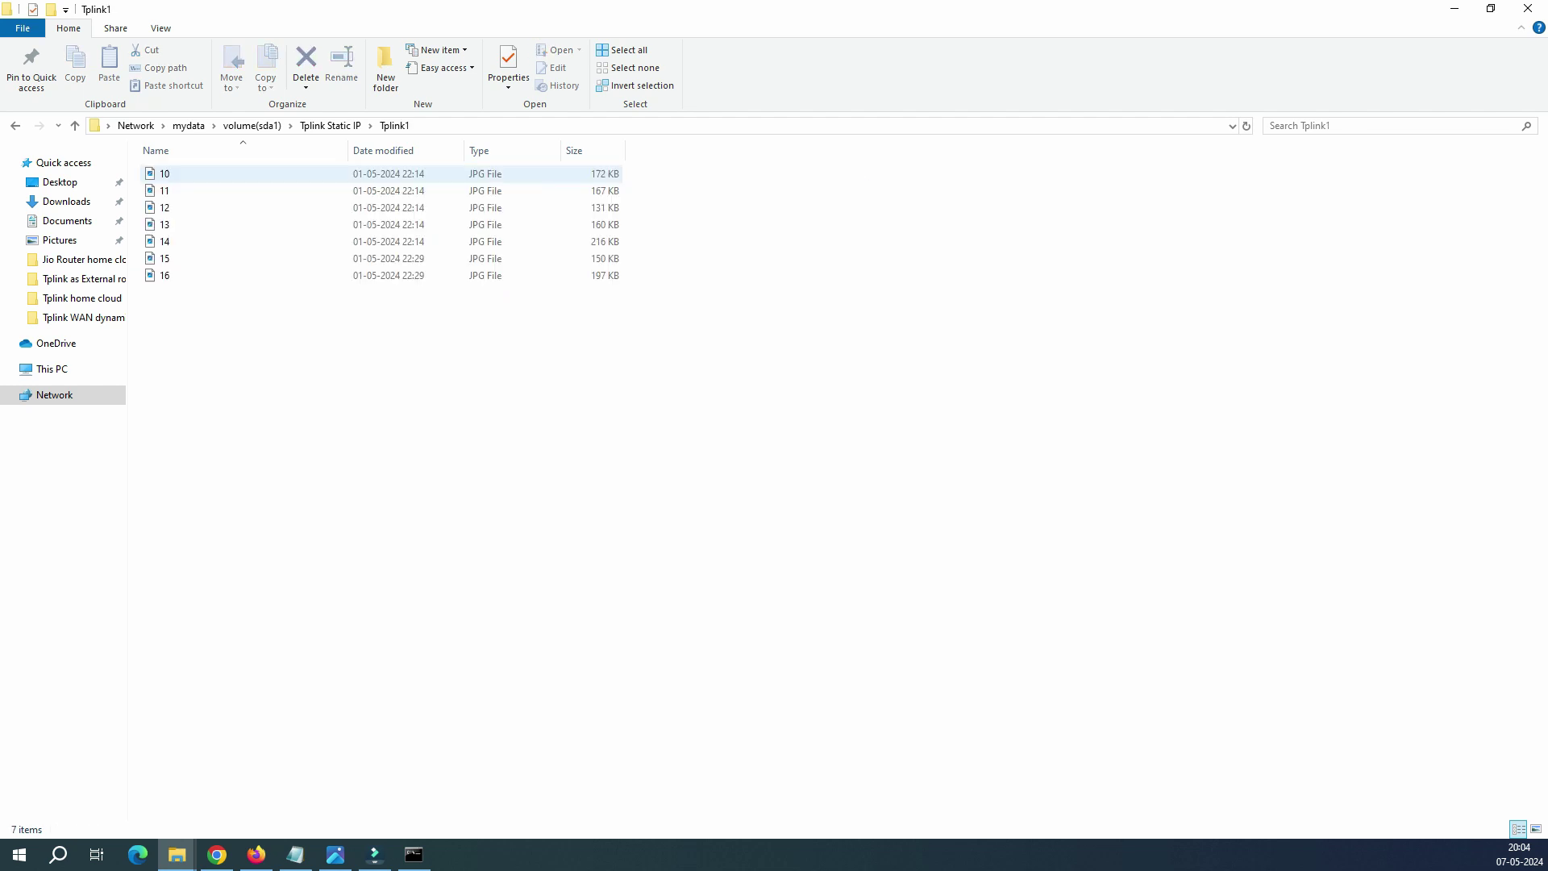
double_click(164, 173)
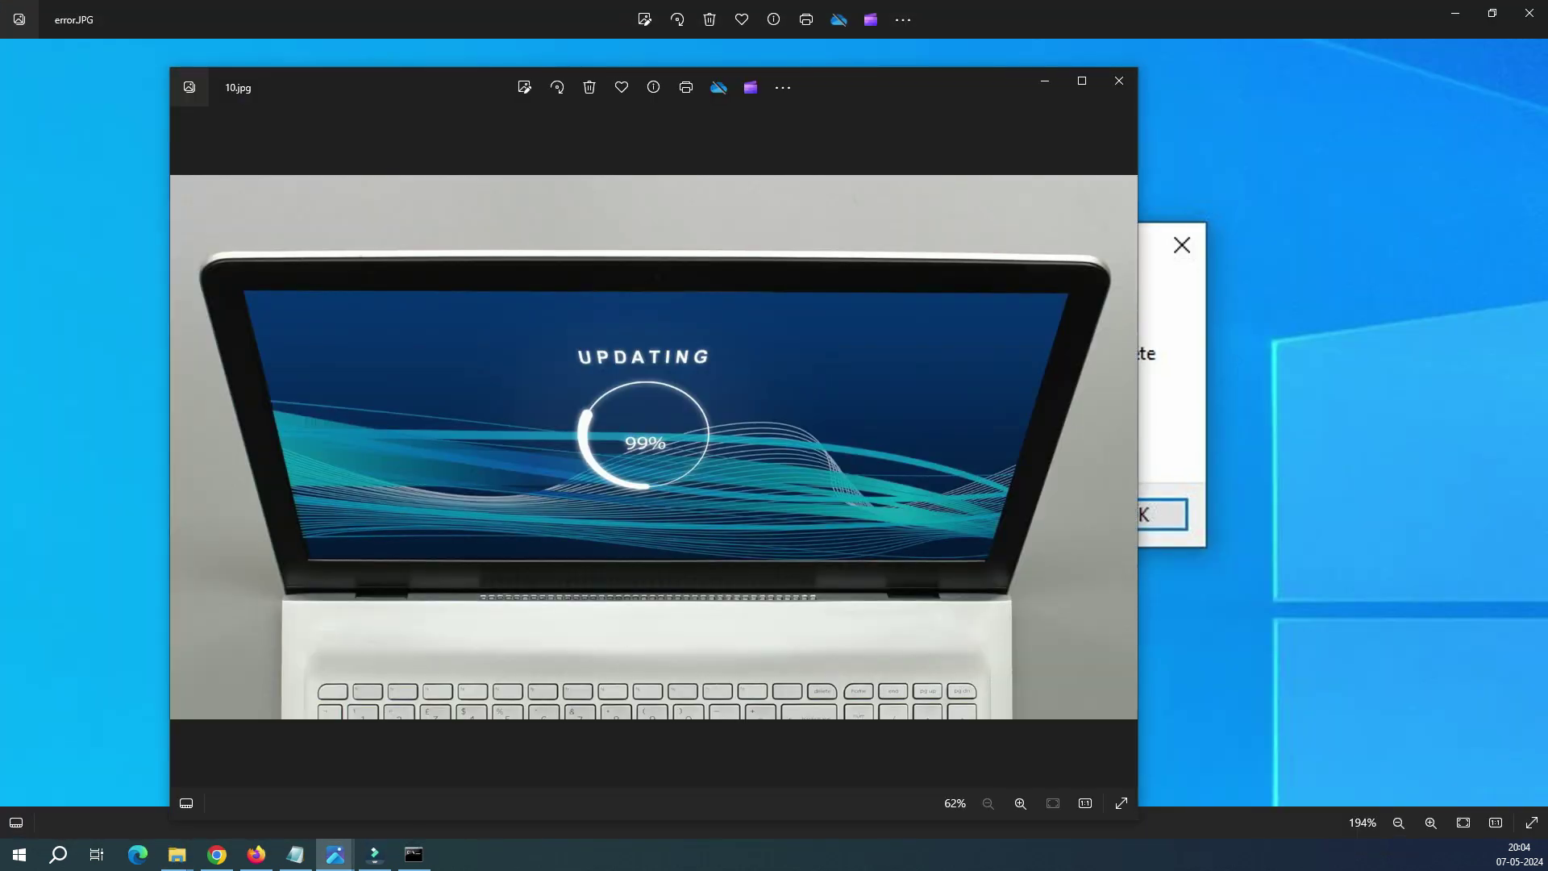
left_click(1119, 81)
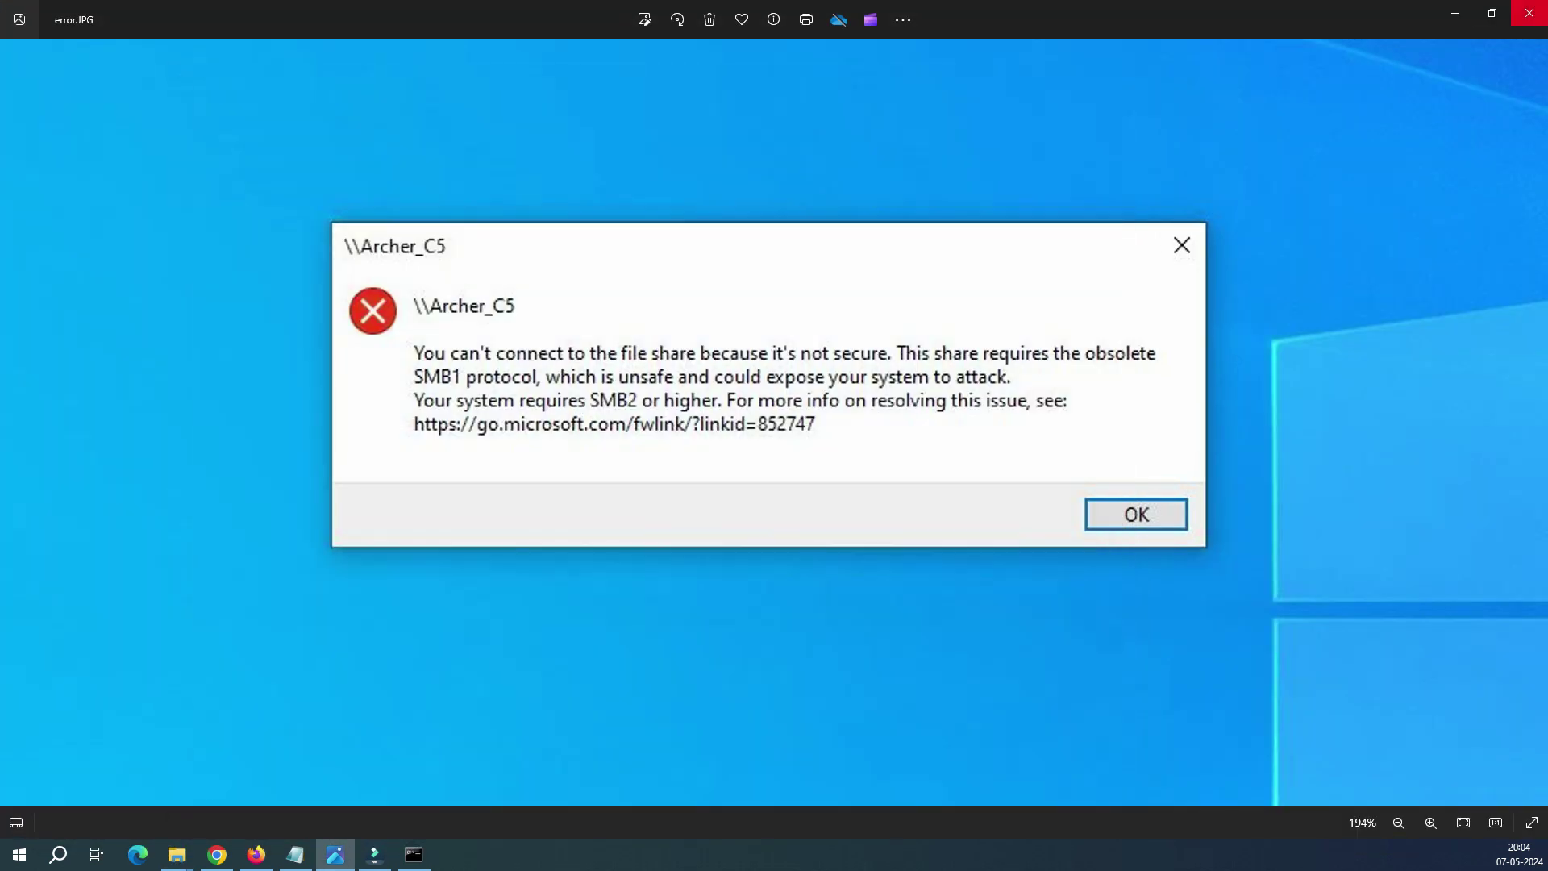
left_click(1528, 12)
double_click(164, 190)
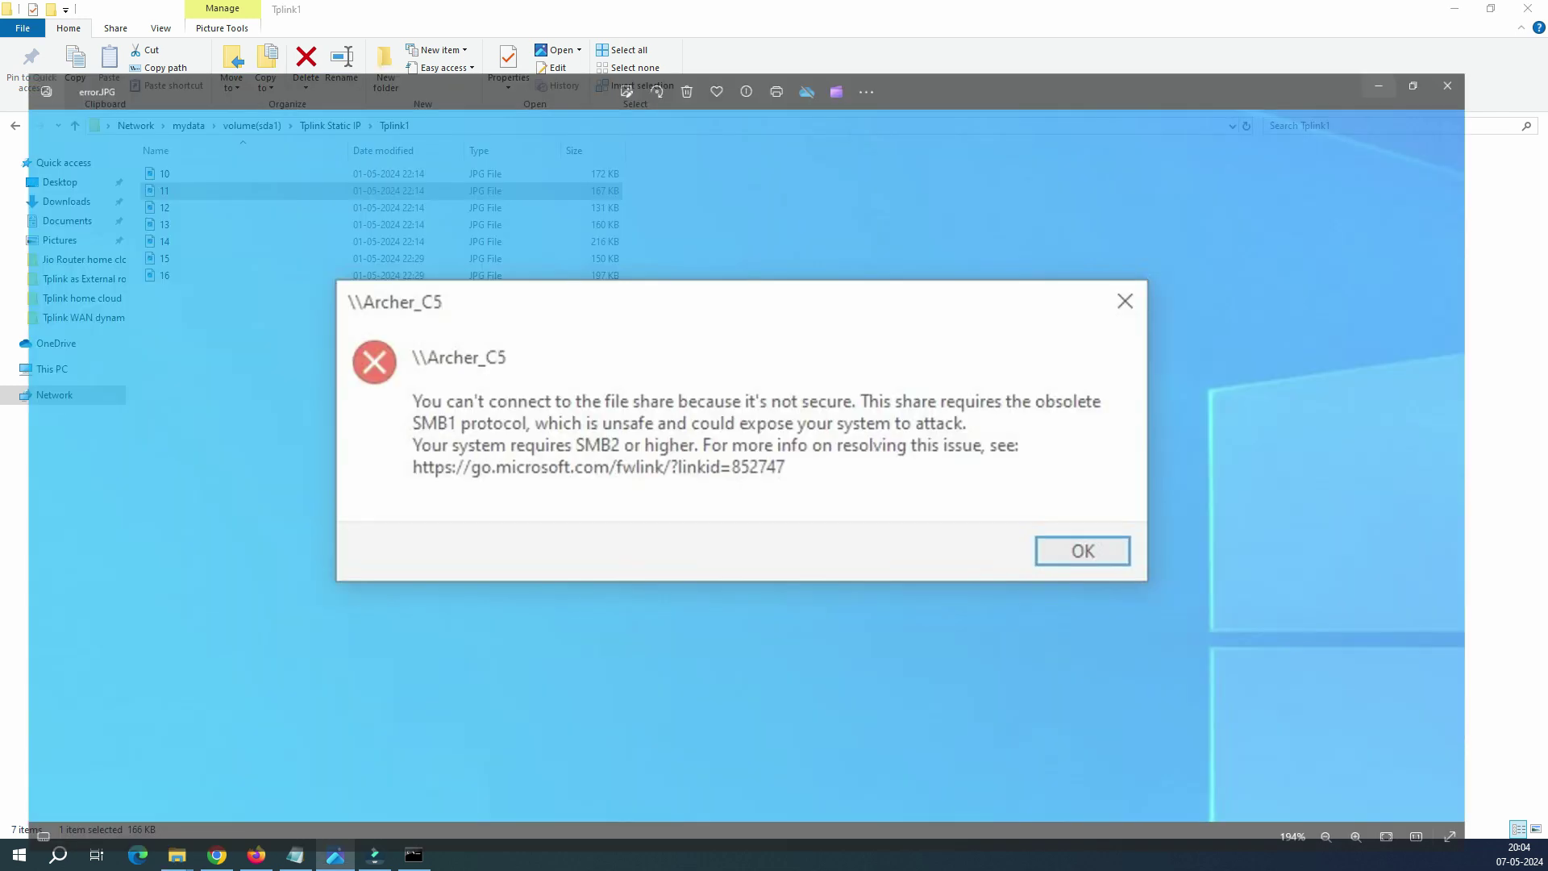
left_click(1082, 80)
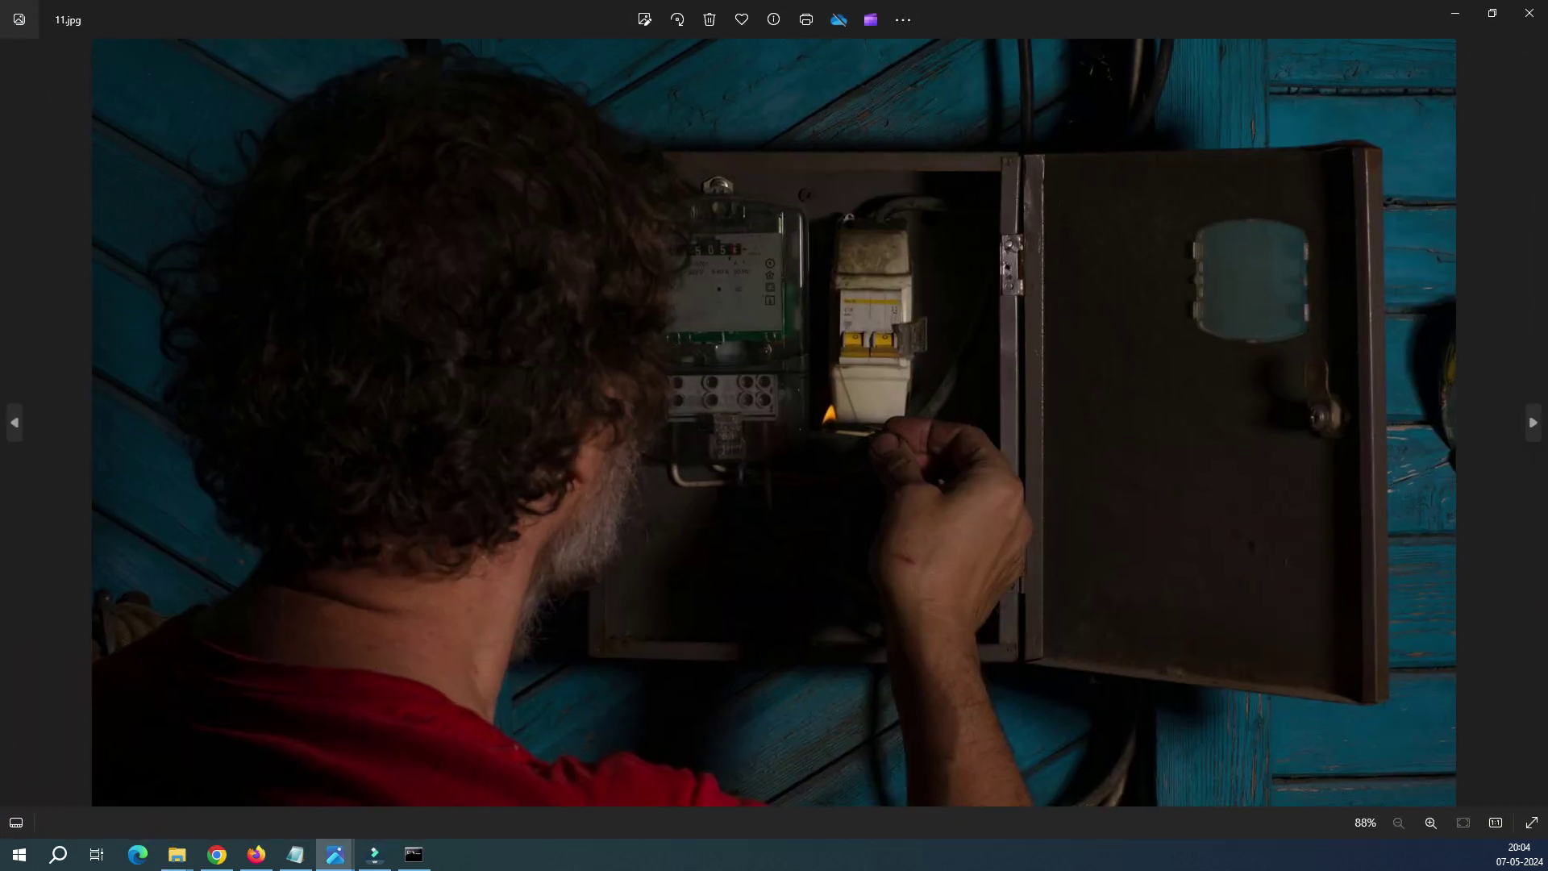
key("Right")
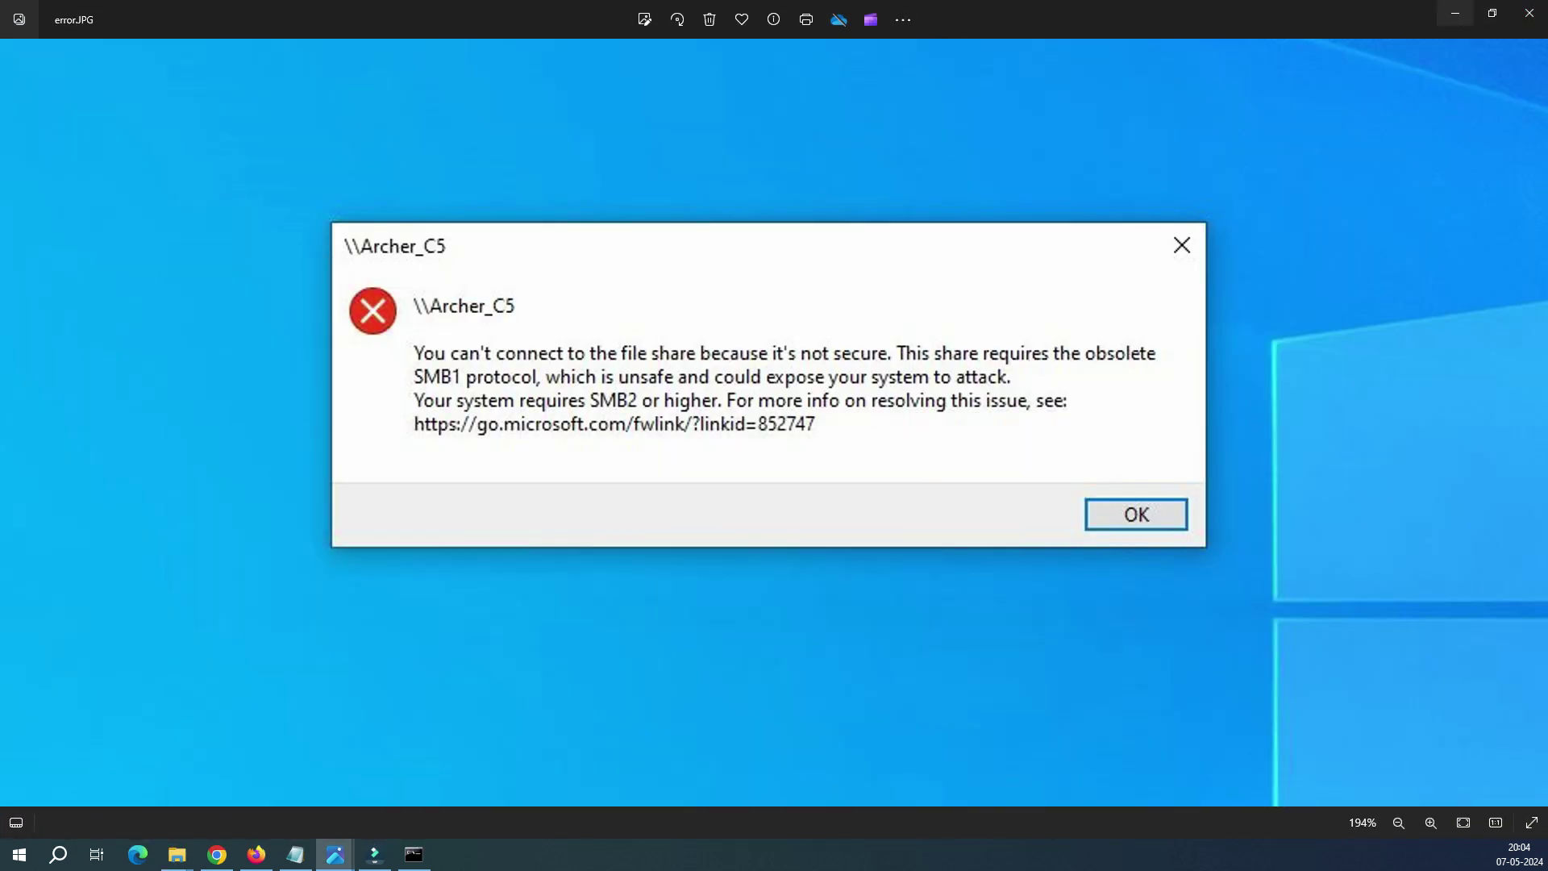
left_click(1455, 13)
Step: View photos 12 and 13, close the viewers, and return to Tplink Static IP
double_click(164, 208)
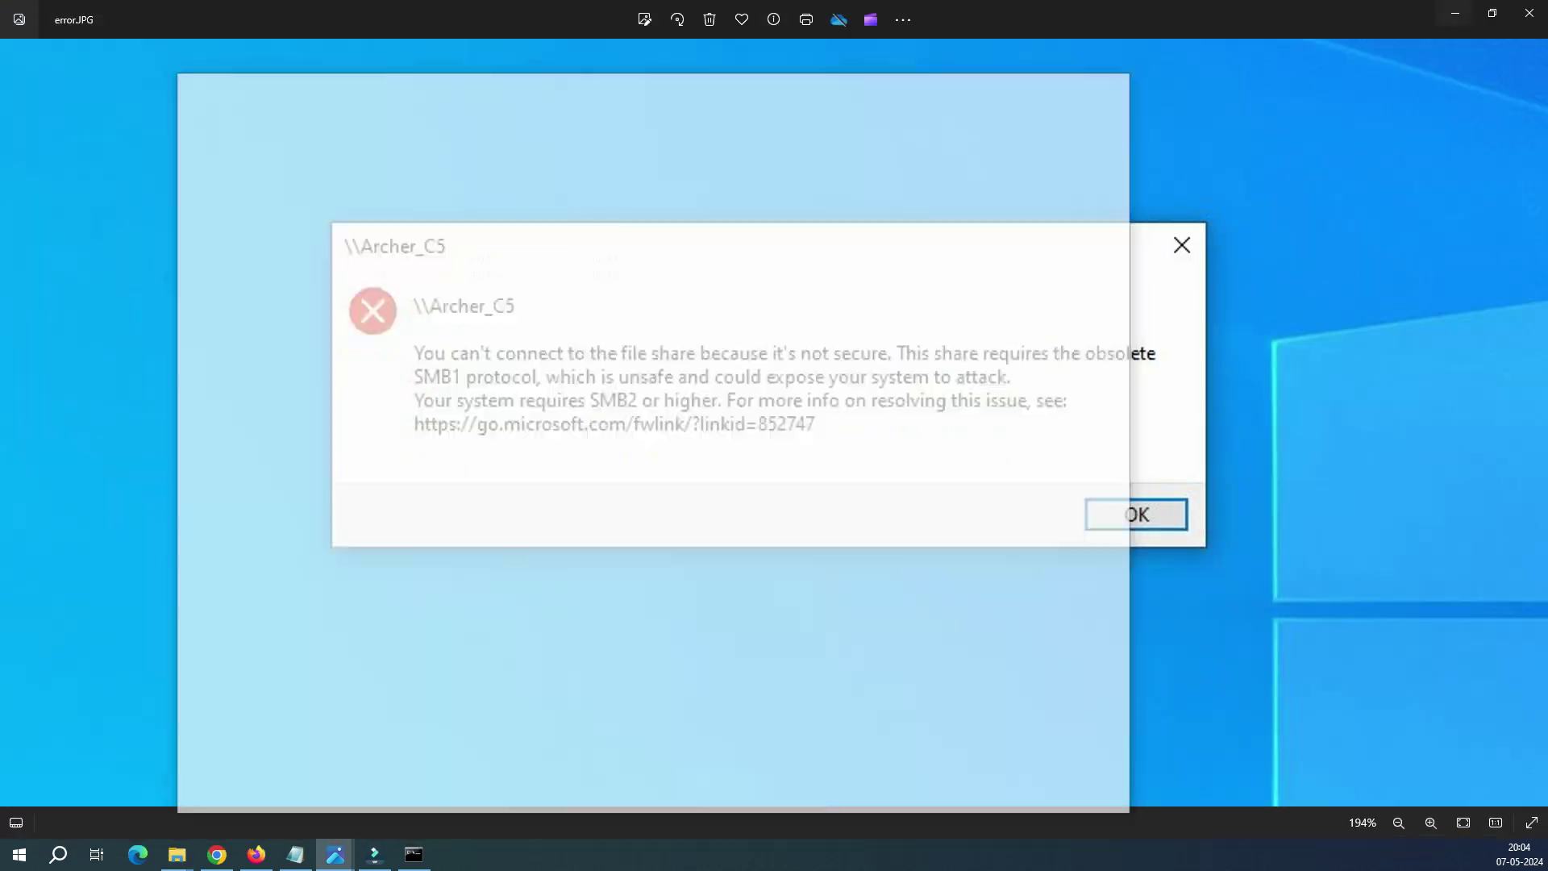
mouse_move(334, 855)
left_click(185, 750)
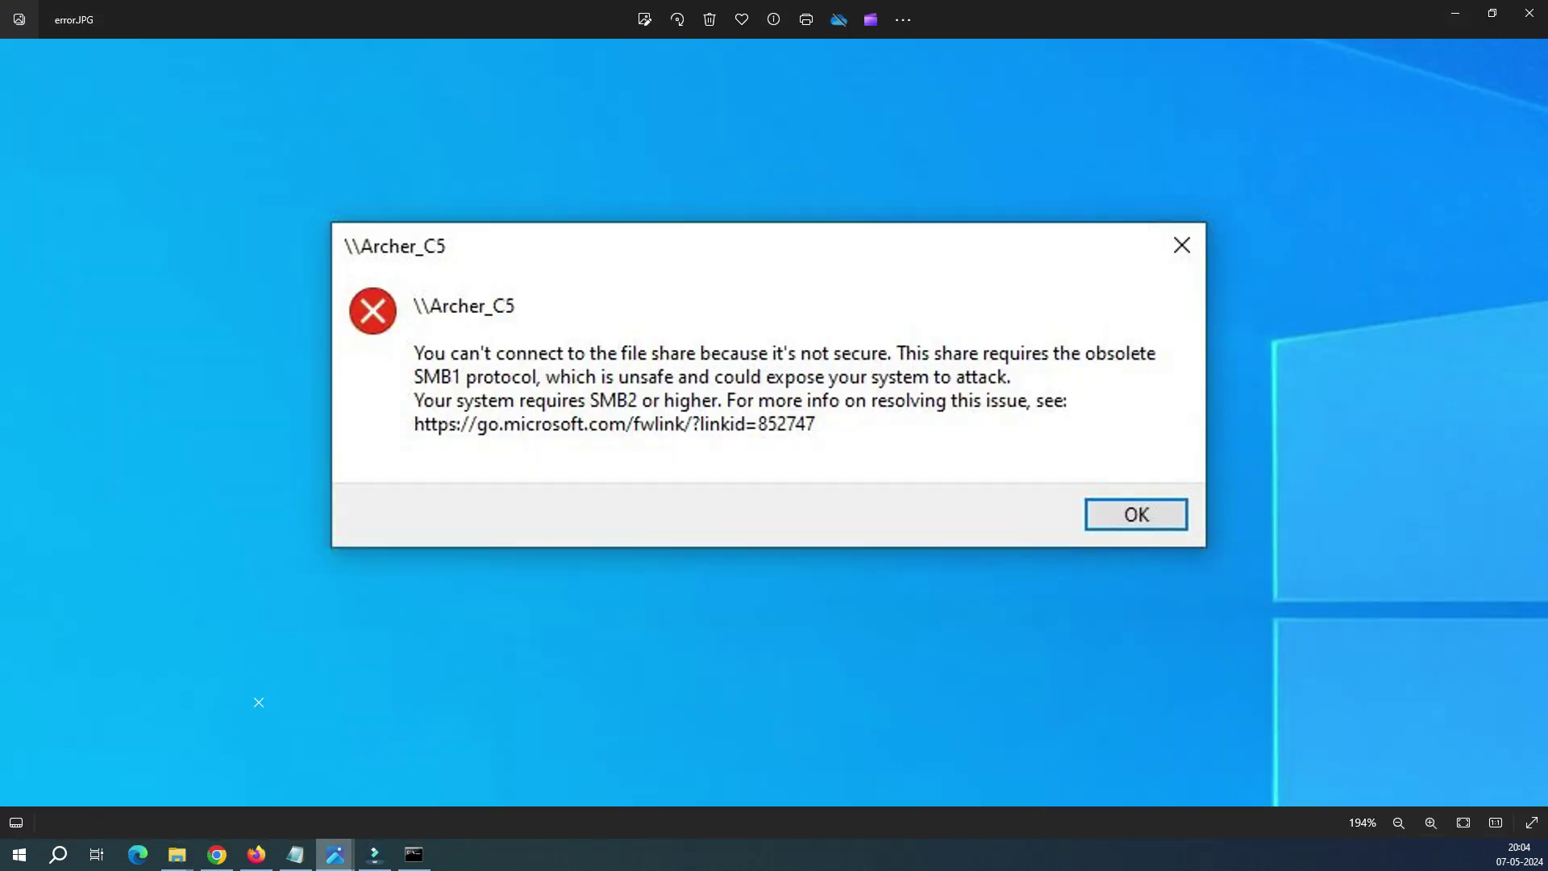
left_click(1455, 13)
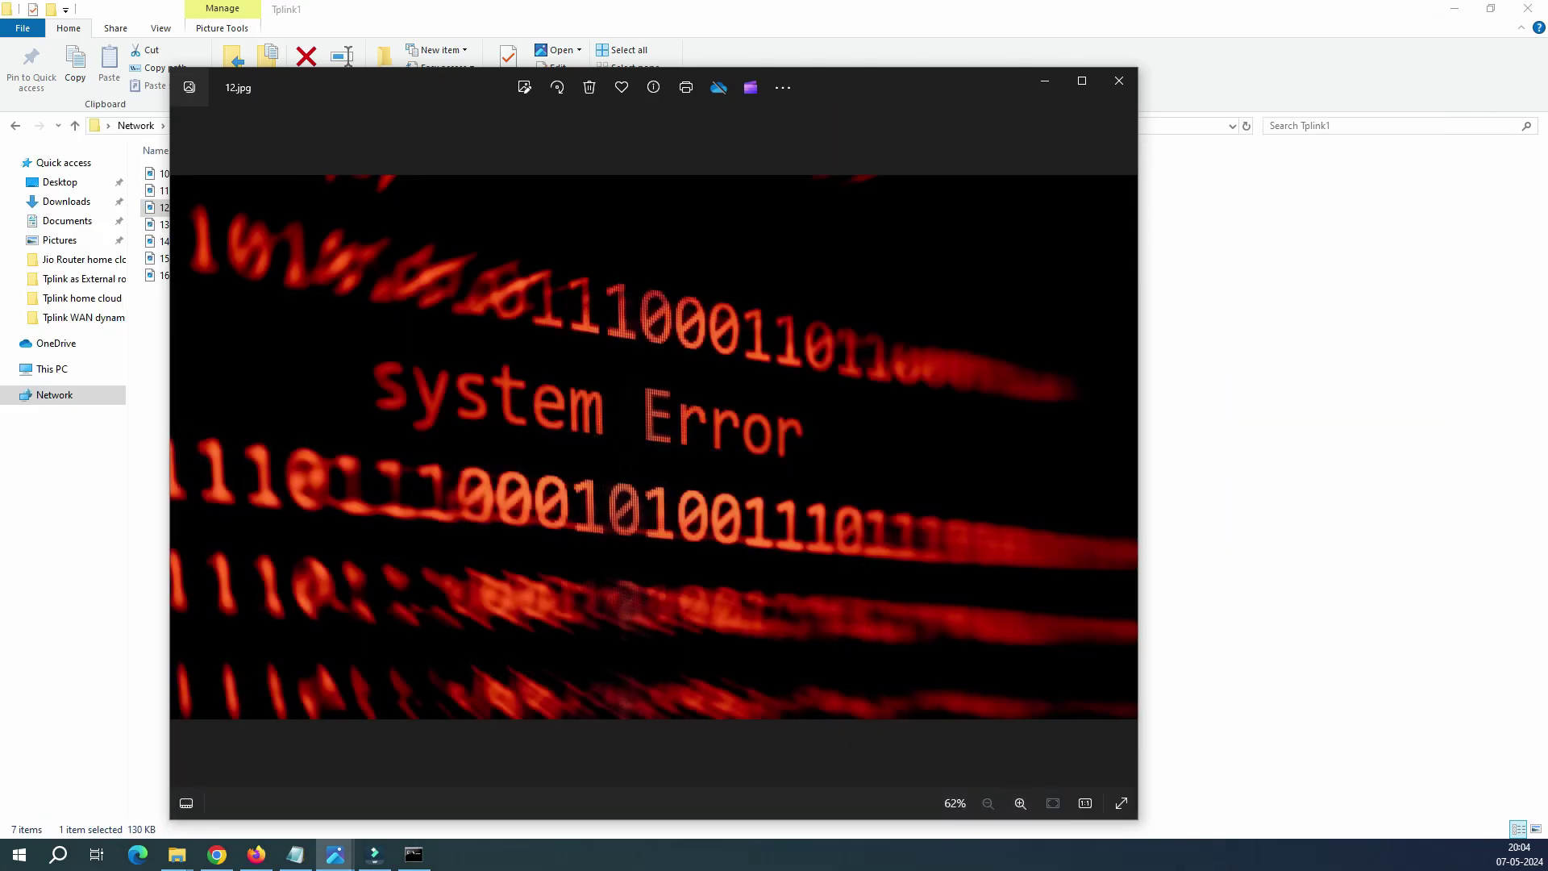
left_click(1119, 81)
left_click(242, 224)
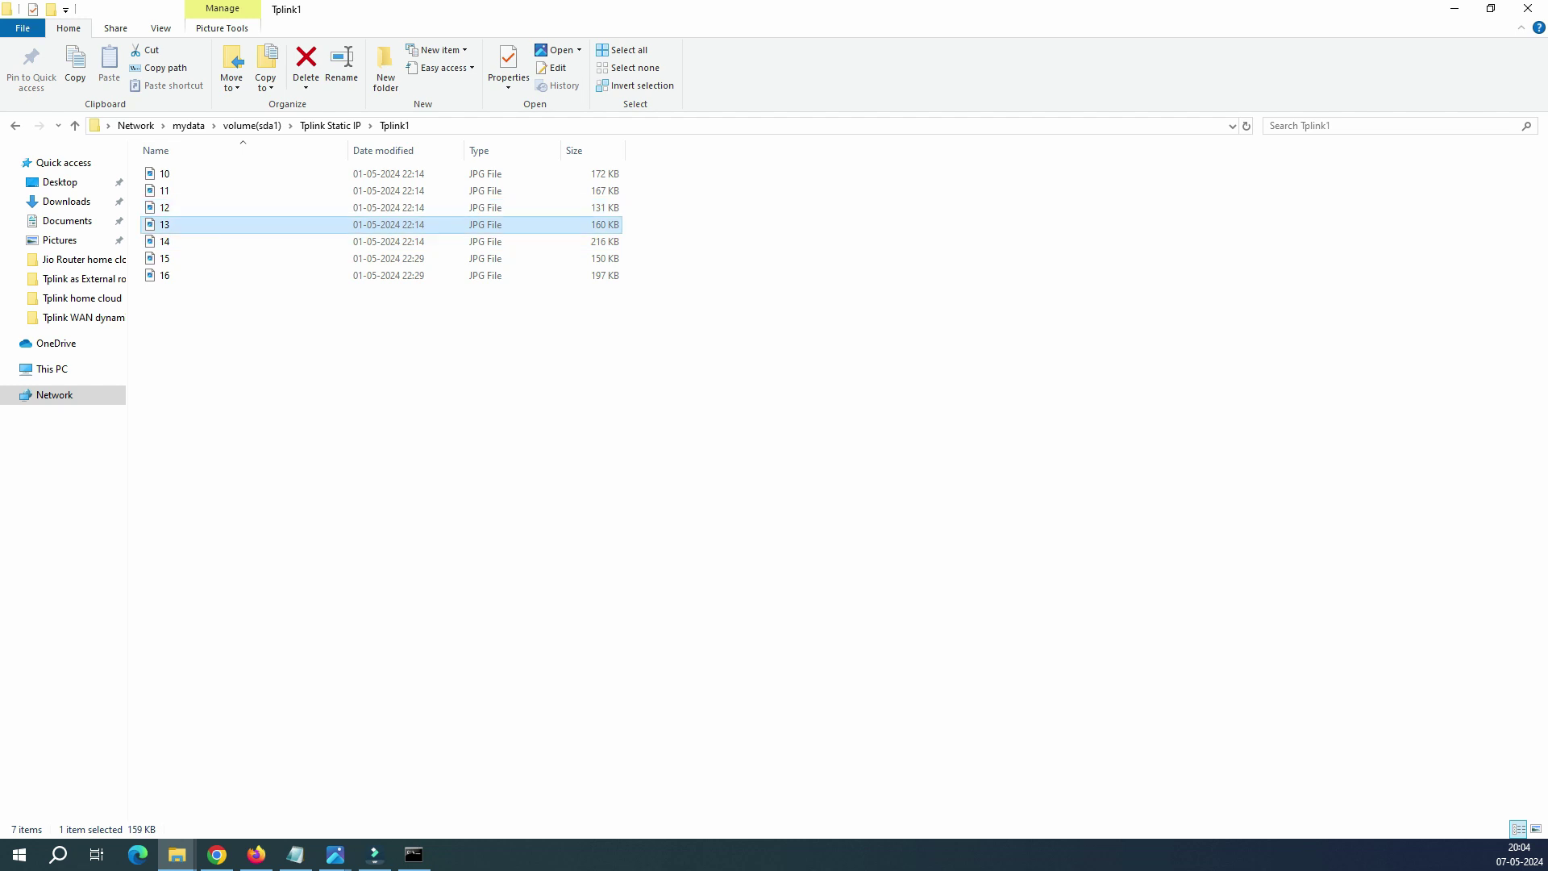
key("Return")
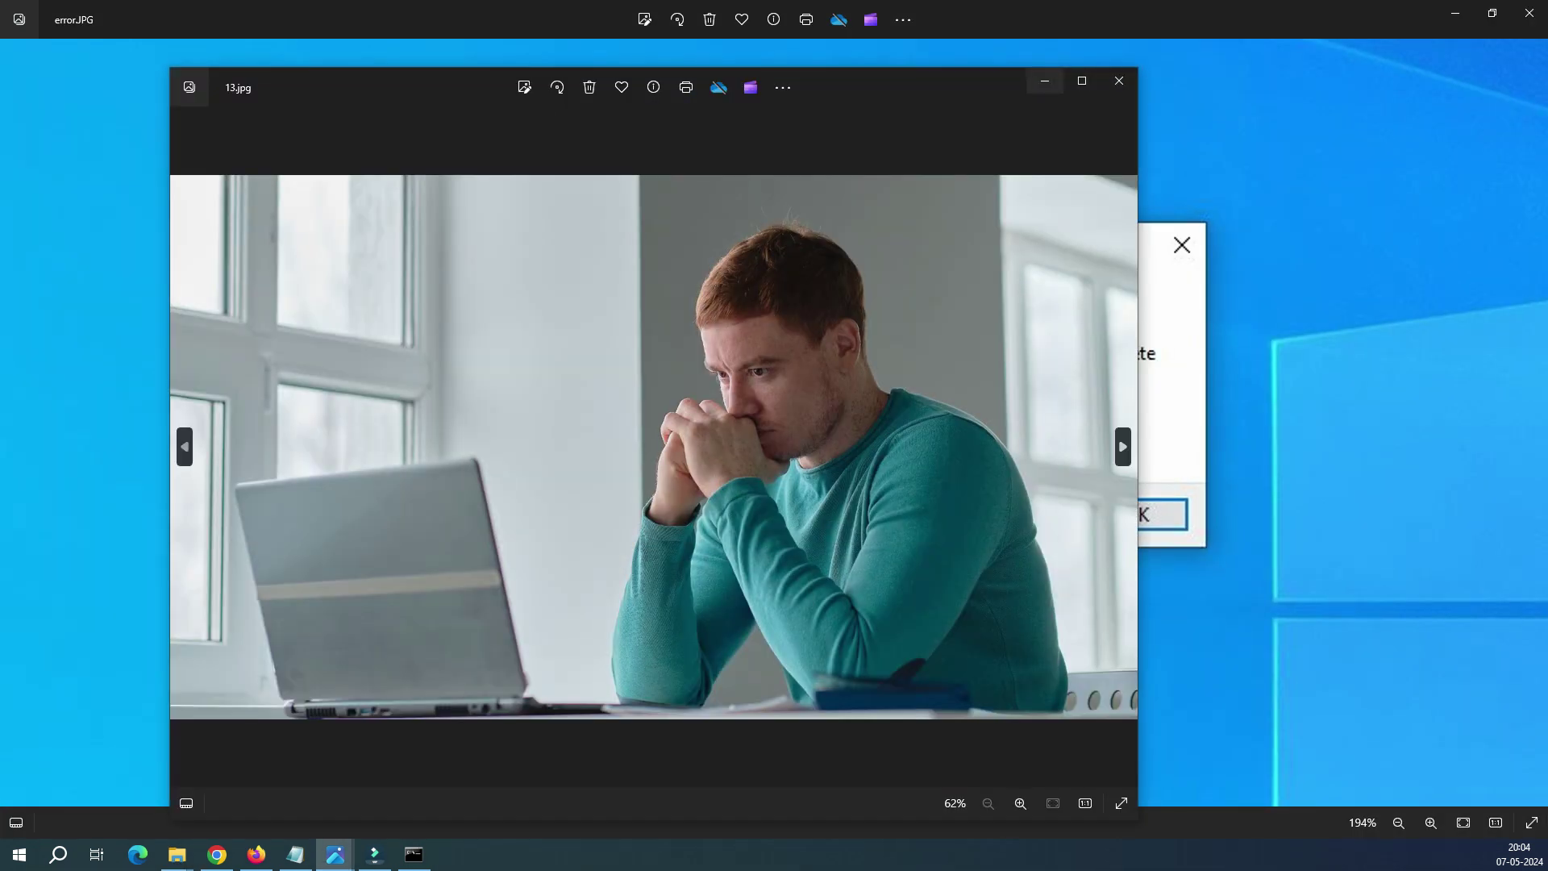
left_click(1045, 81)
left_click(1455, 13)
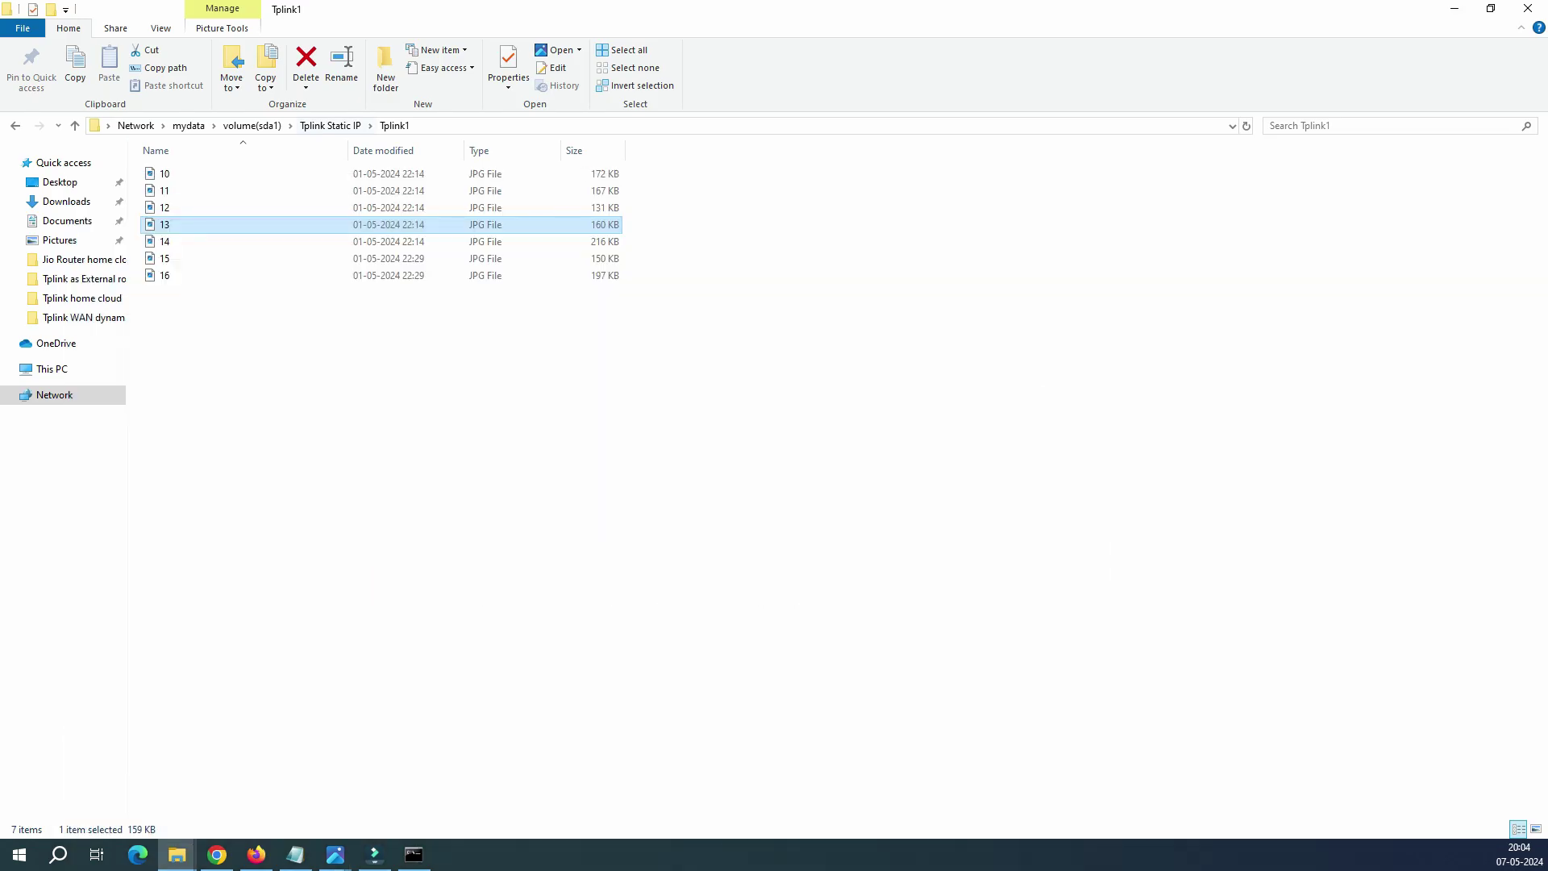
left_click(331, 125)
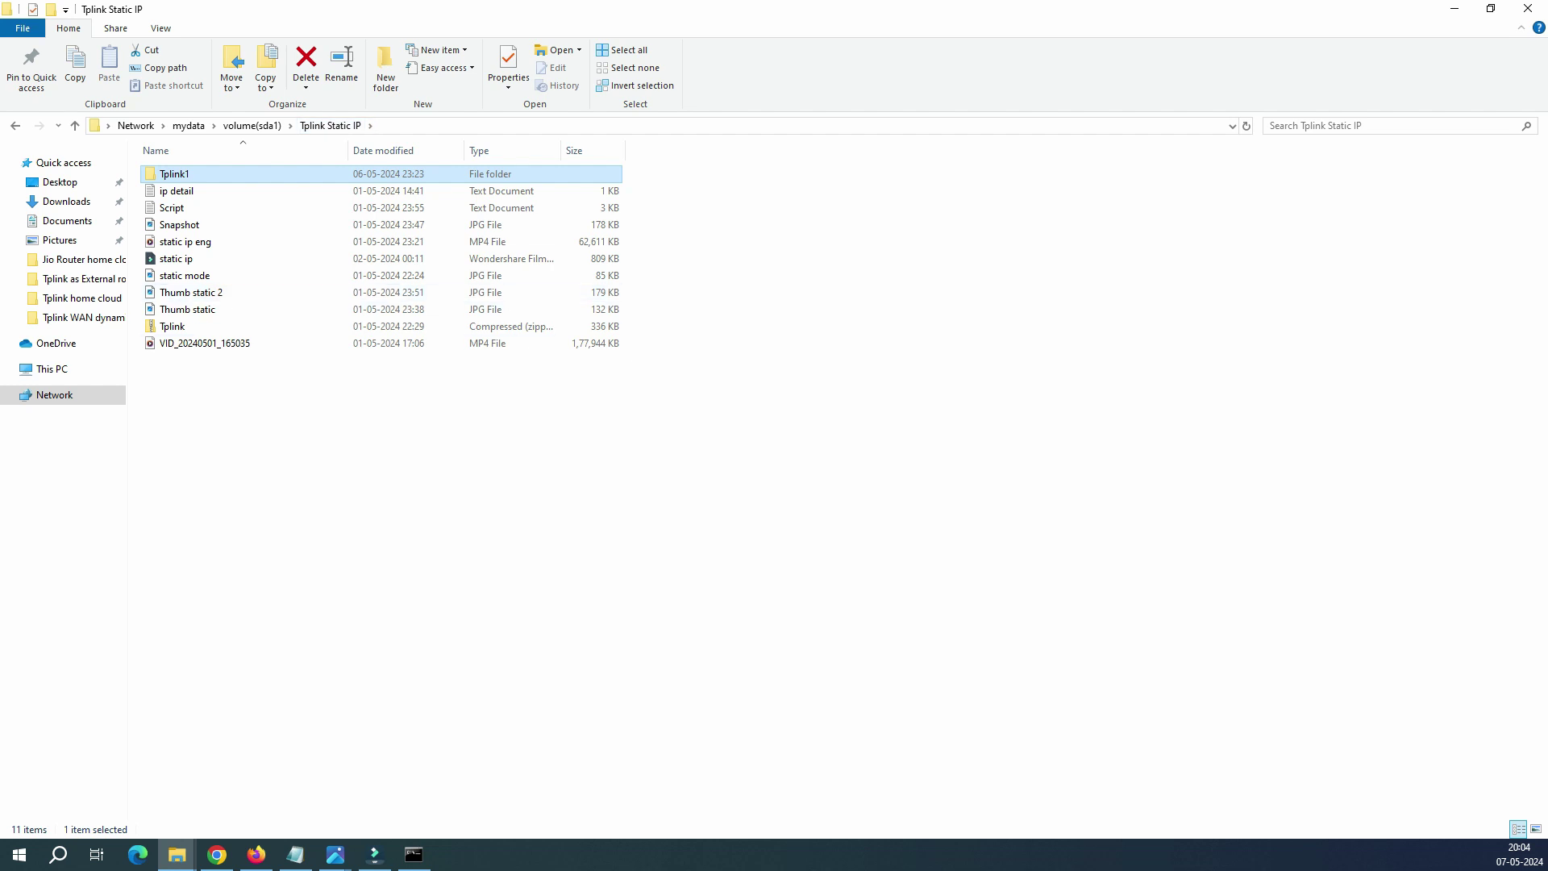
Step: Play the static ip eng MP4 in Media Player, pause it, and minimize the player
left_click(186, 242)
key("Return")
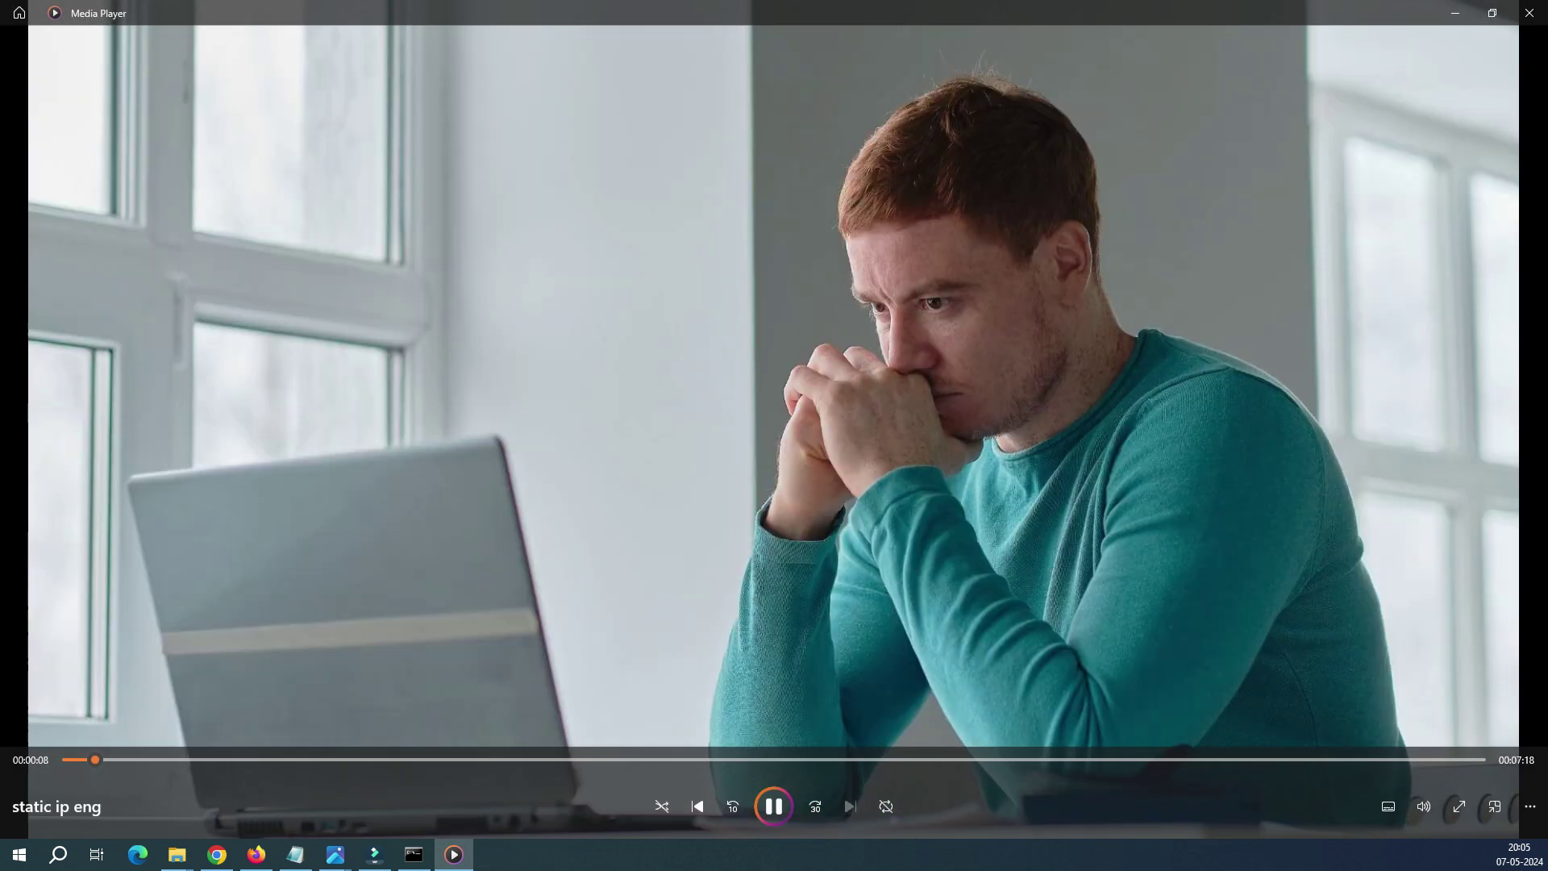
key("space")
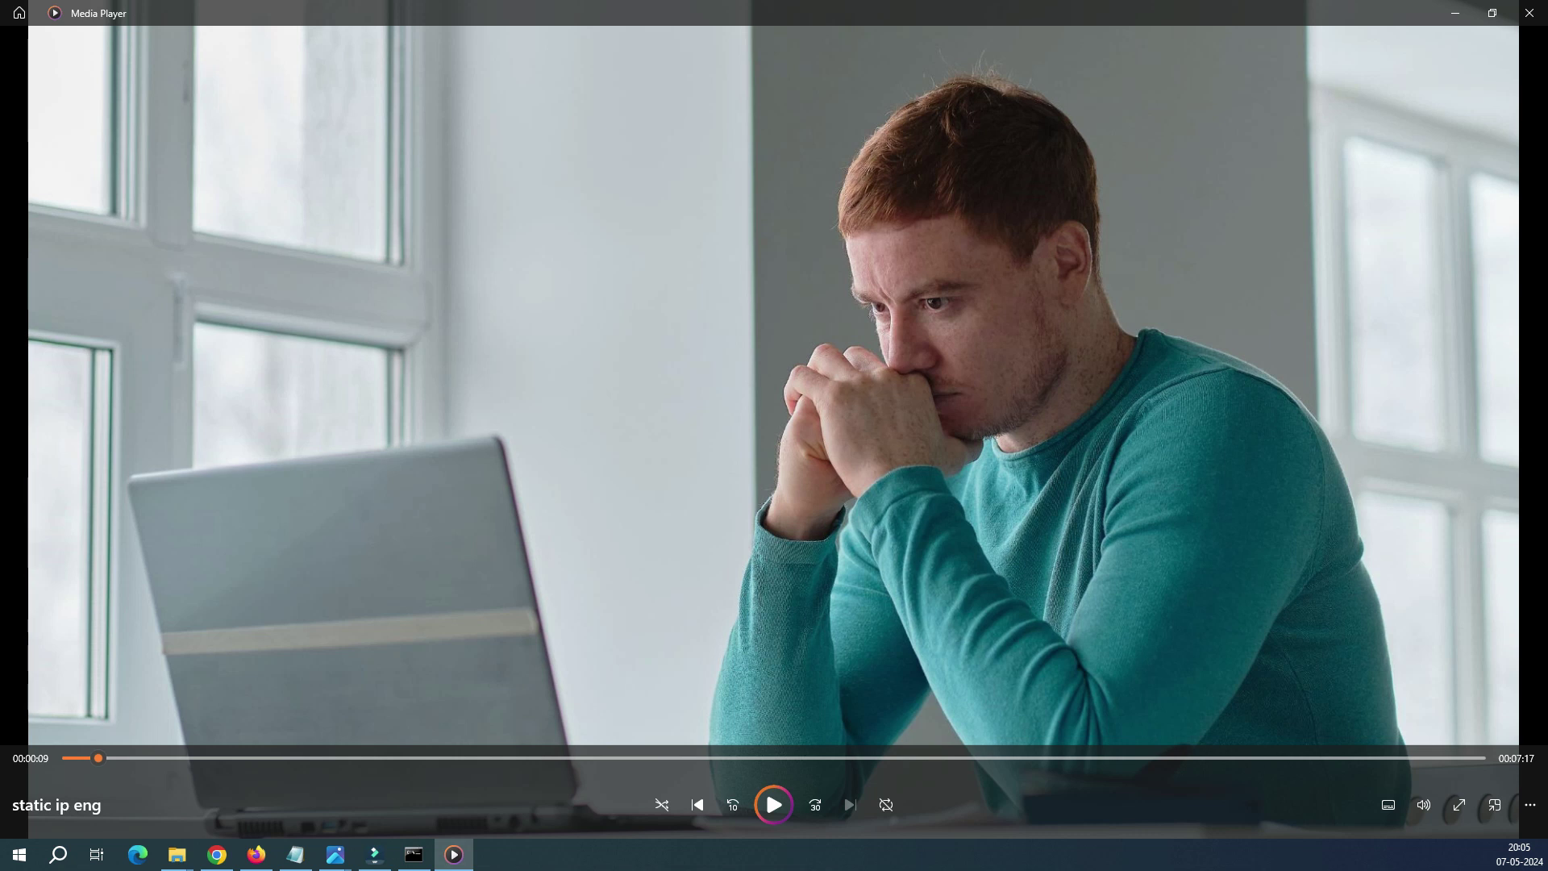
left_click(1455, 13)
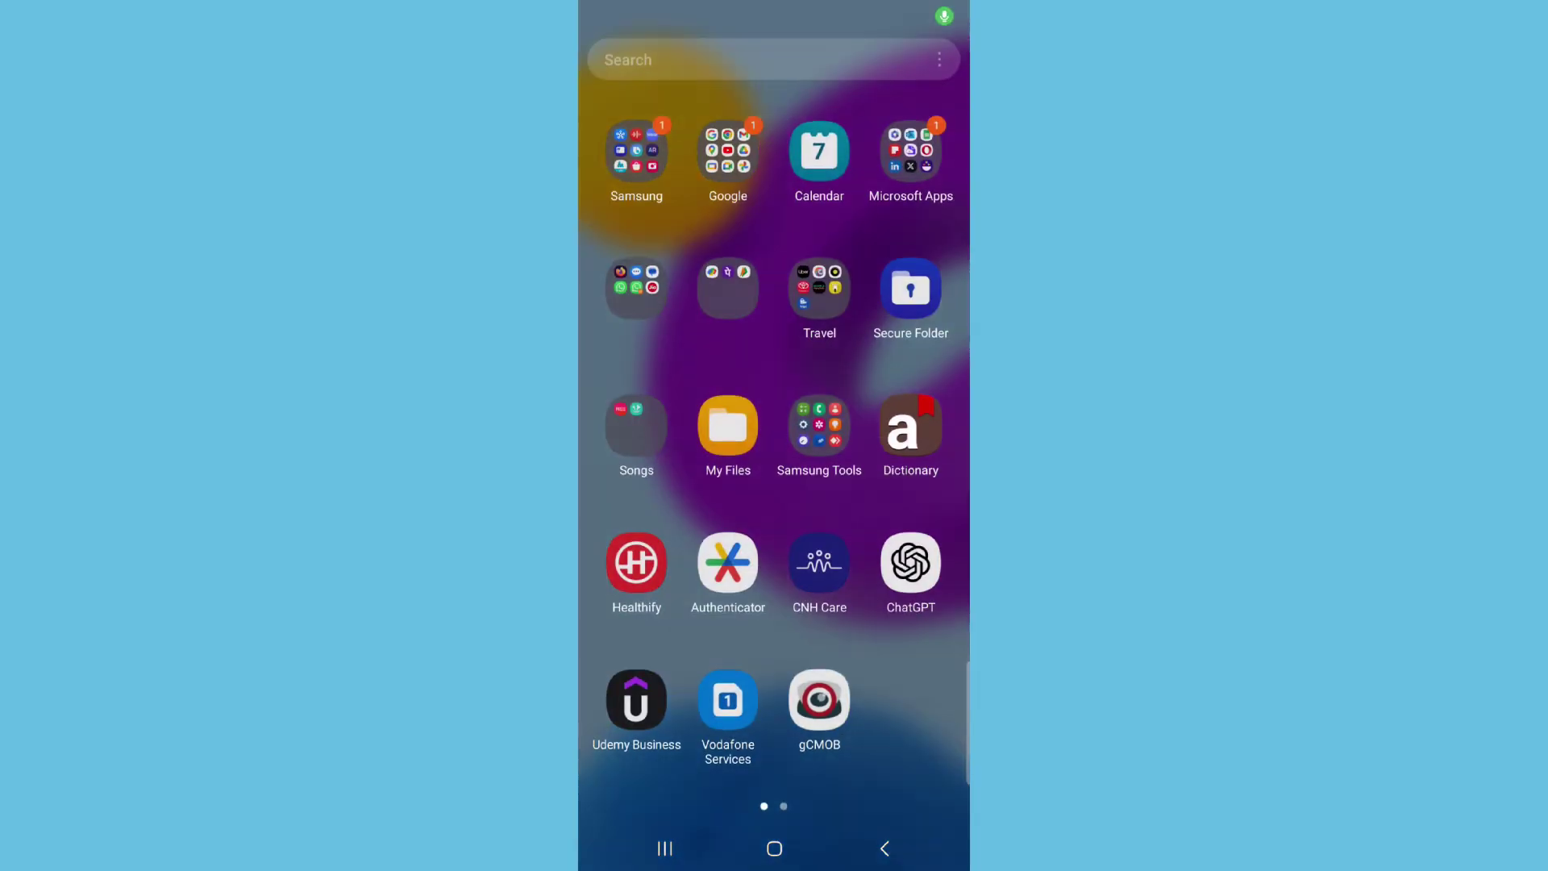
Step: Check Network storage in My Files, go back home, and reopen My Files from the app drawer
left_click(728, 425)
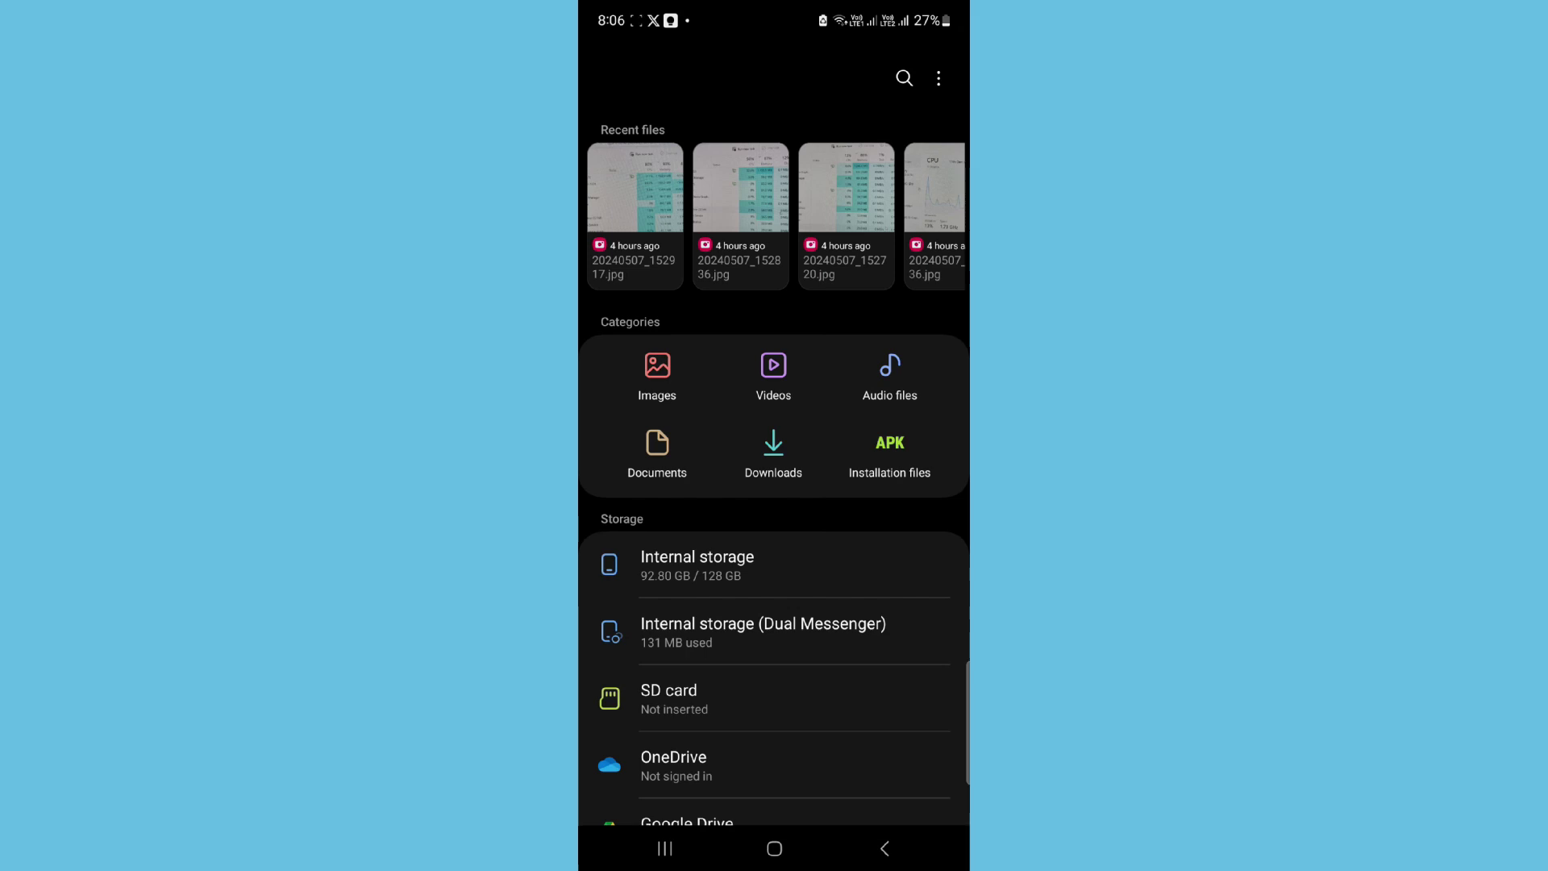
scroll(905, 501, "down", 5)
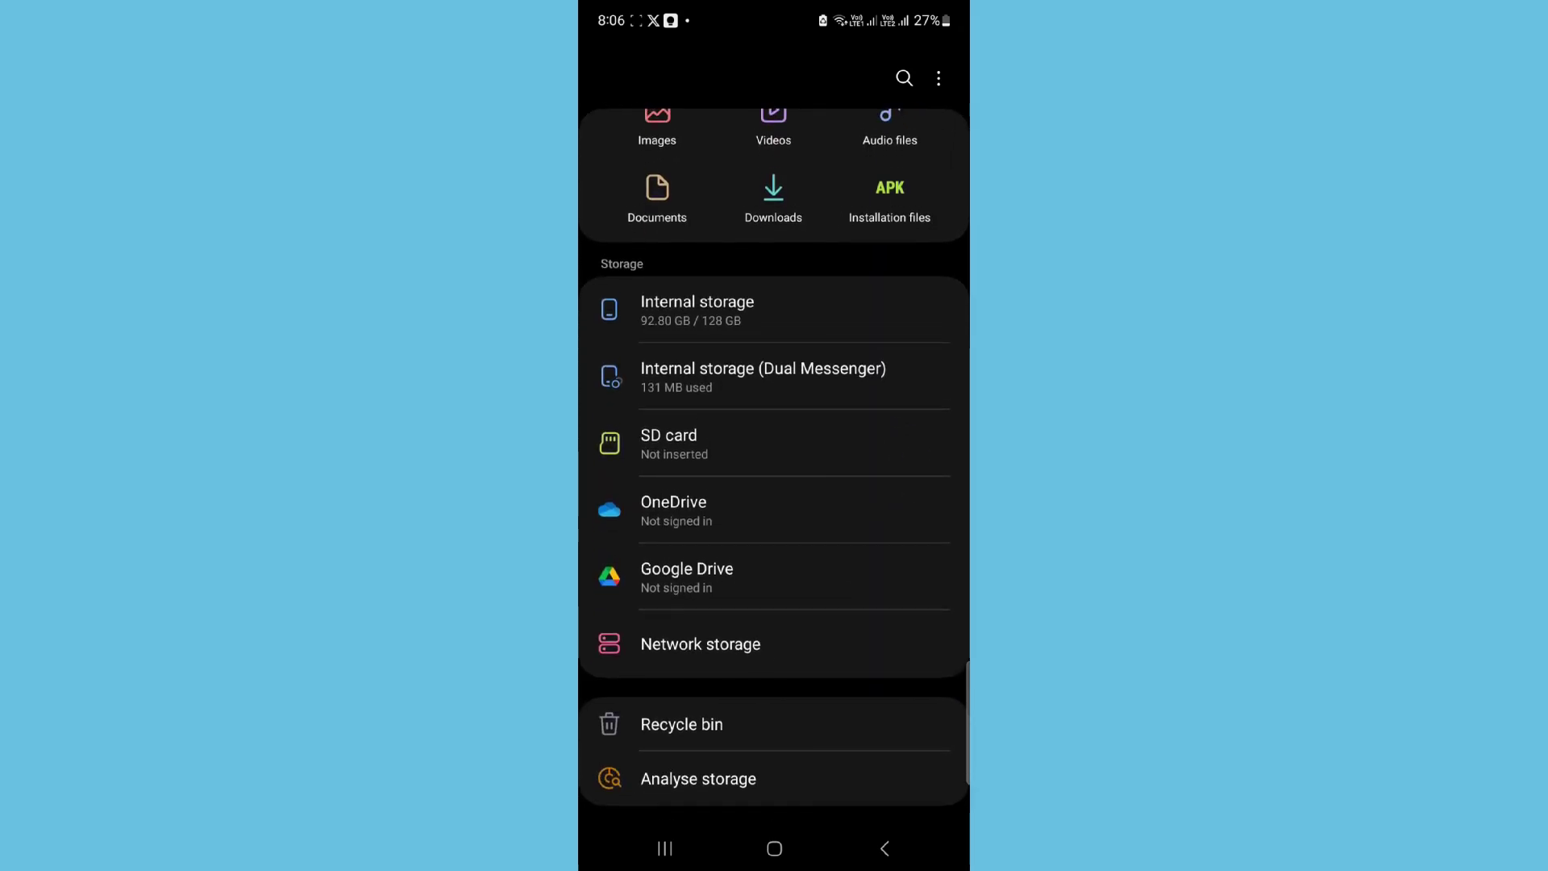
left_click(932, 643)
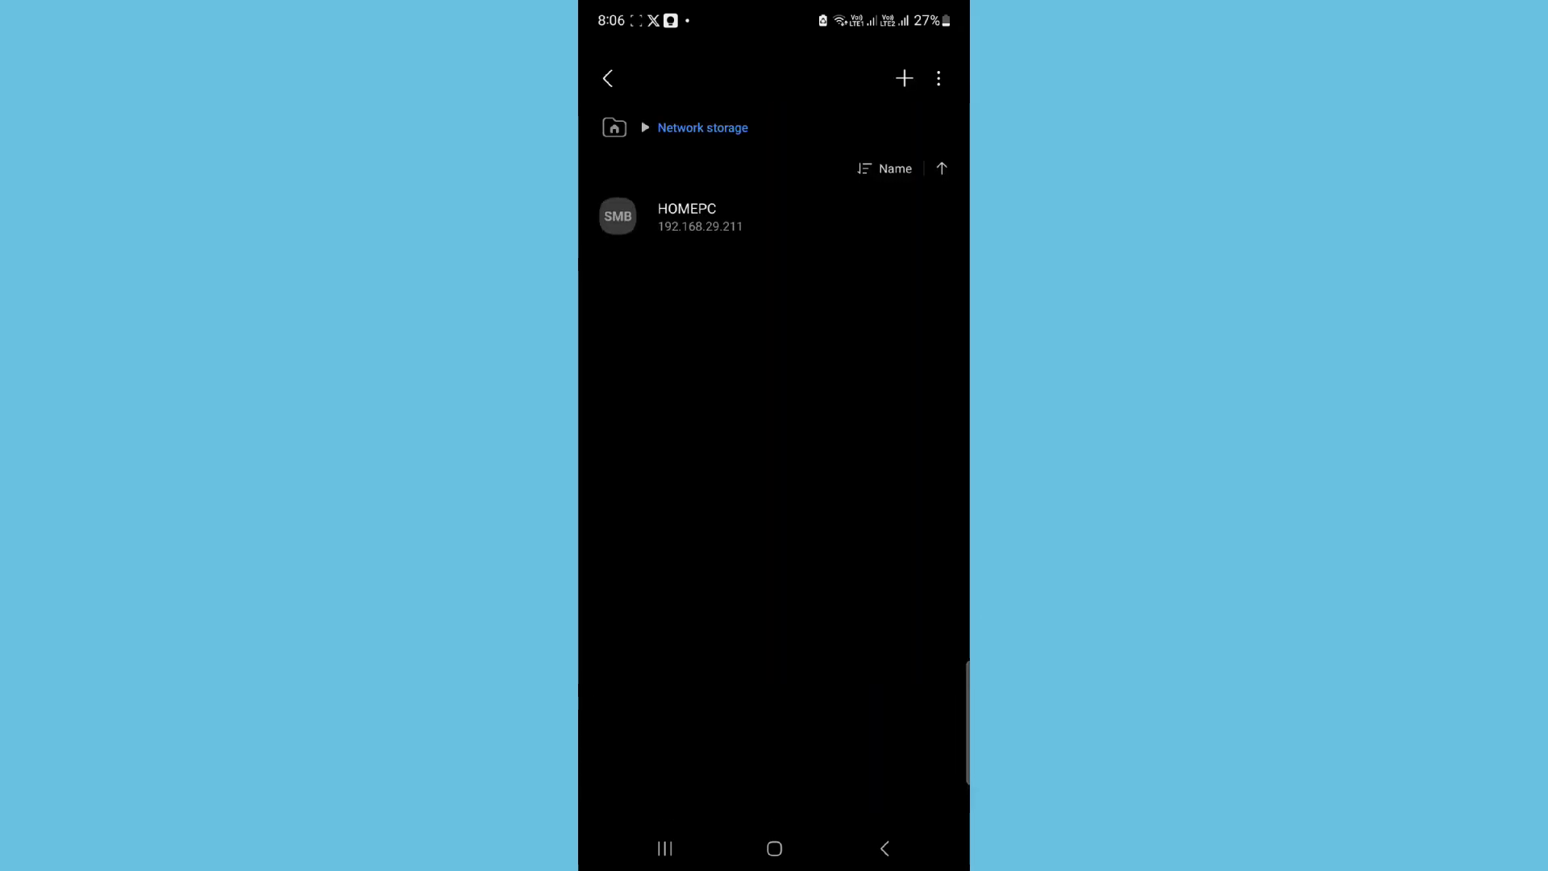
left_click(895, 848)
left_click(891, 847)
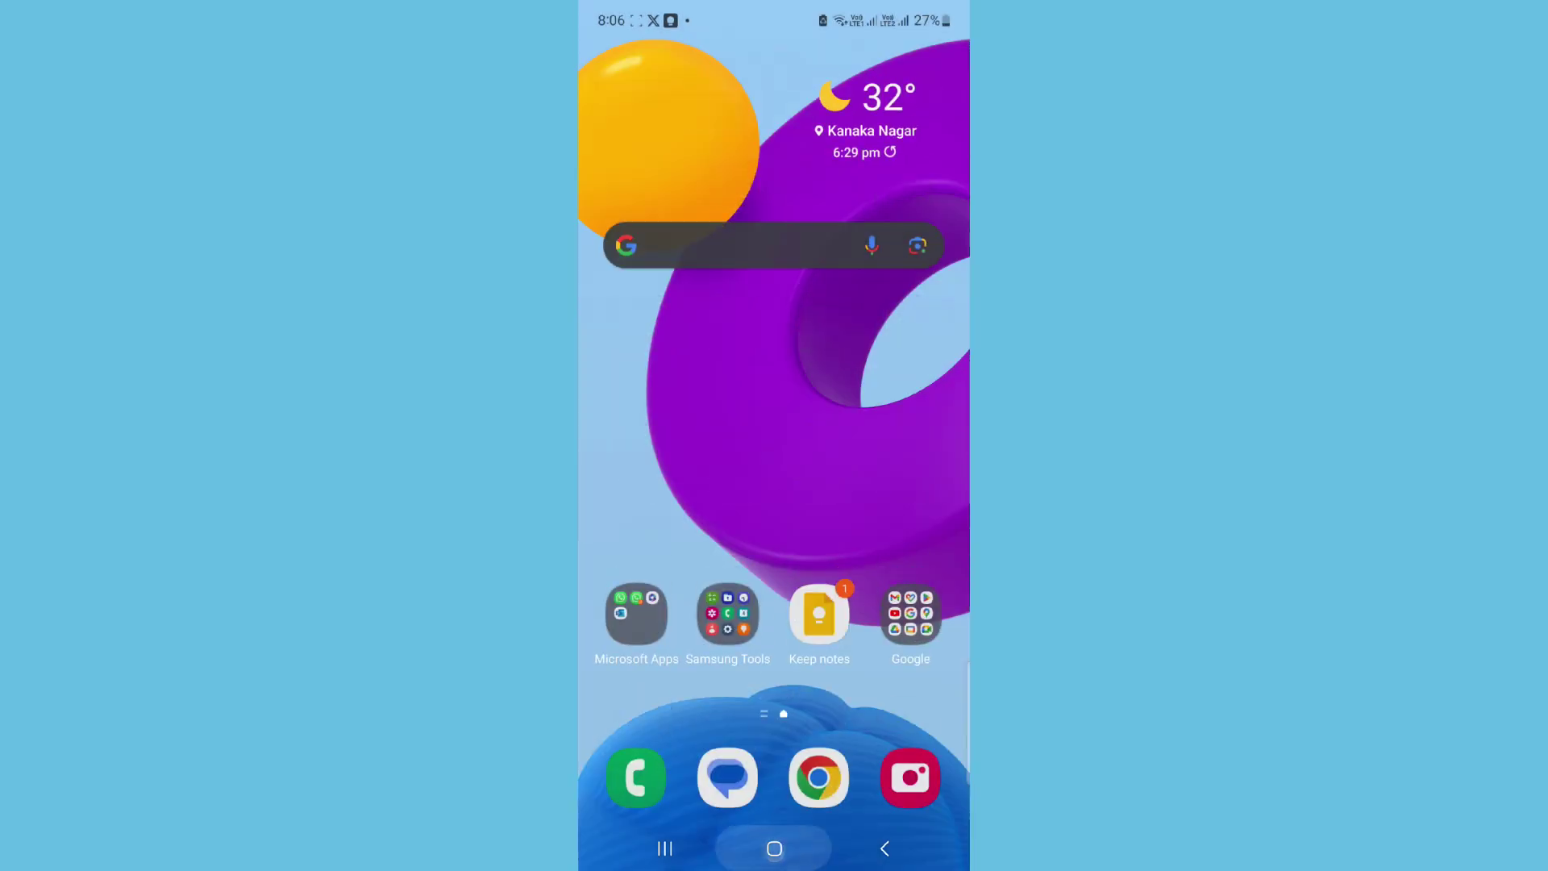
left_click_drag(817, 620, 806, 322)
left_click(727, 422)
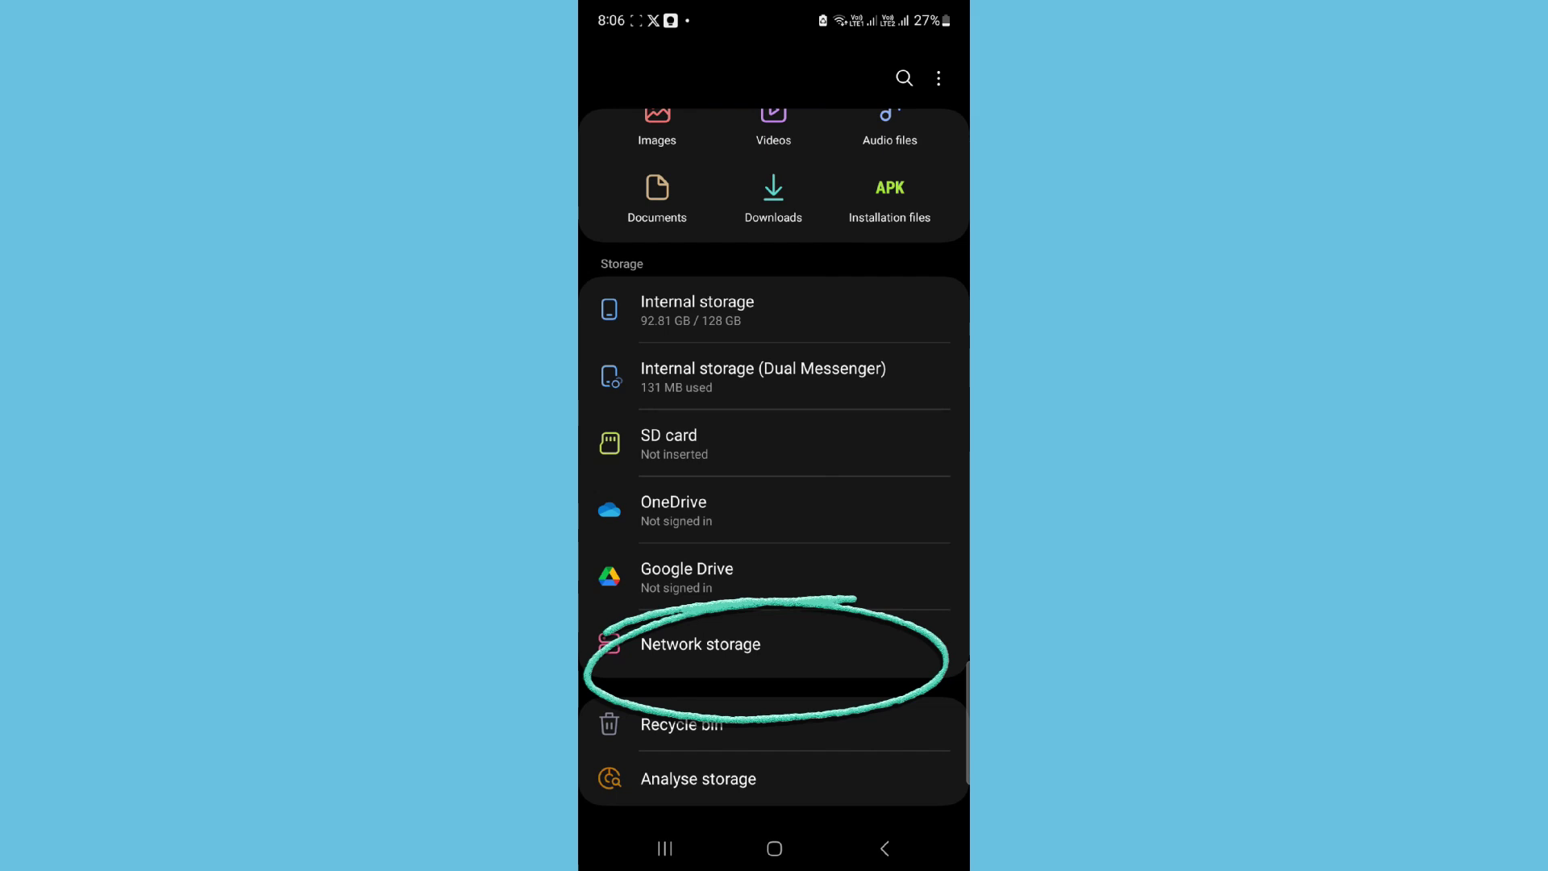
Step: Return to the home screen and launch the Play Store from the Google folder
mouse_move(771, 588)
left_mouse_down()
mouse_move(771, 712)
mouse_move(804, 656)
left_mouse_up()
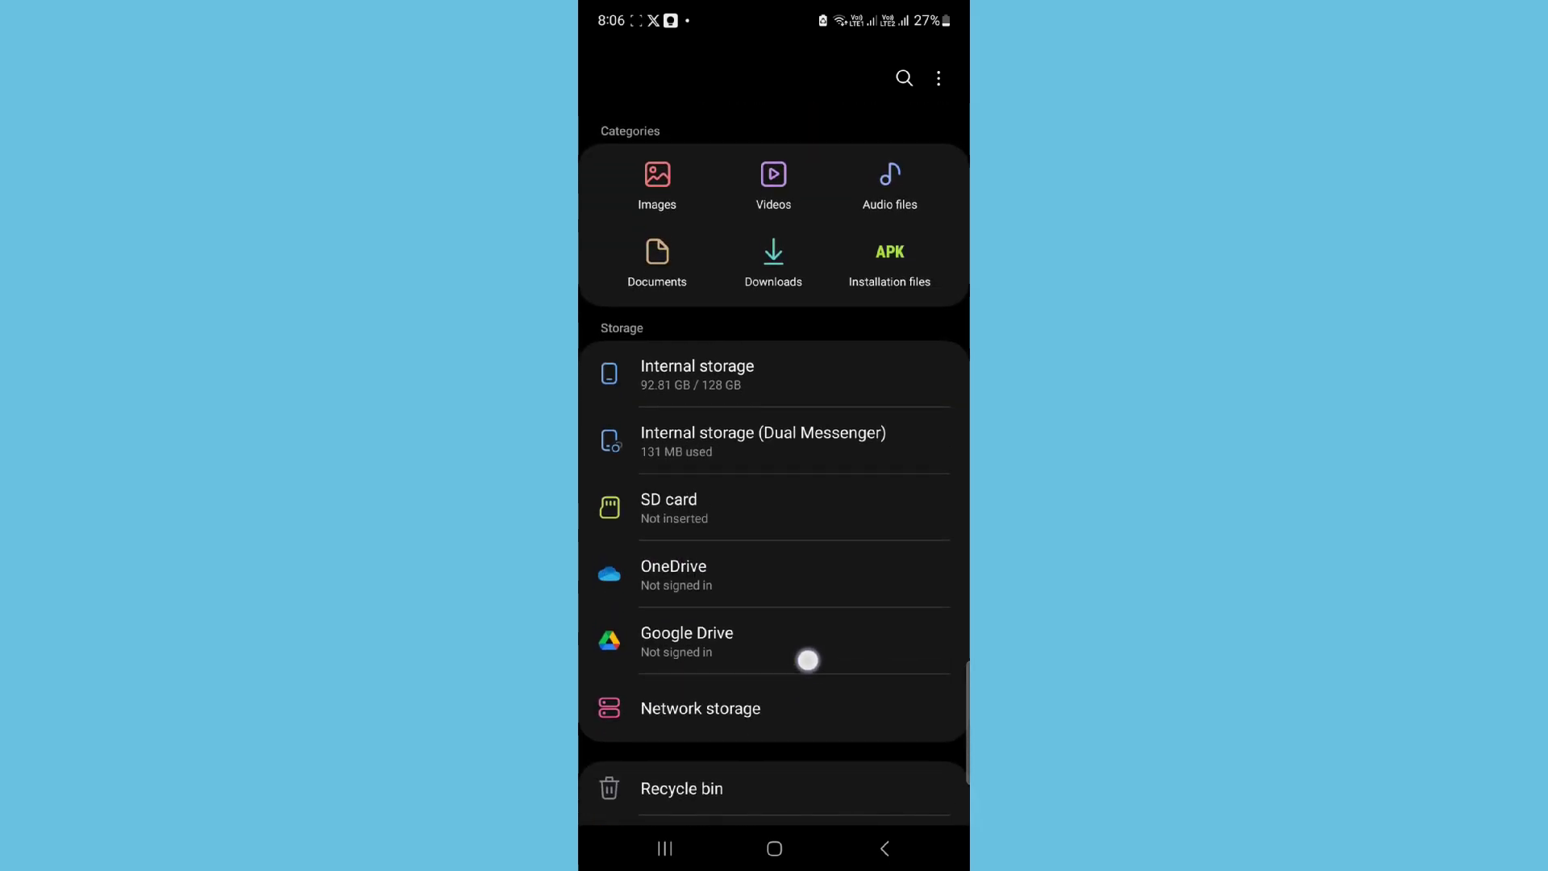
left_click(665, 848)
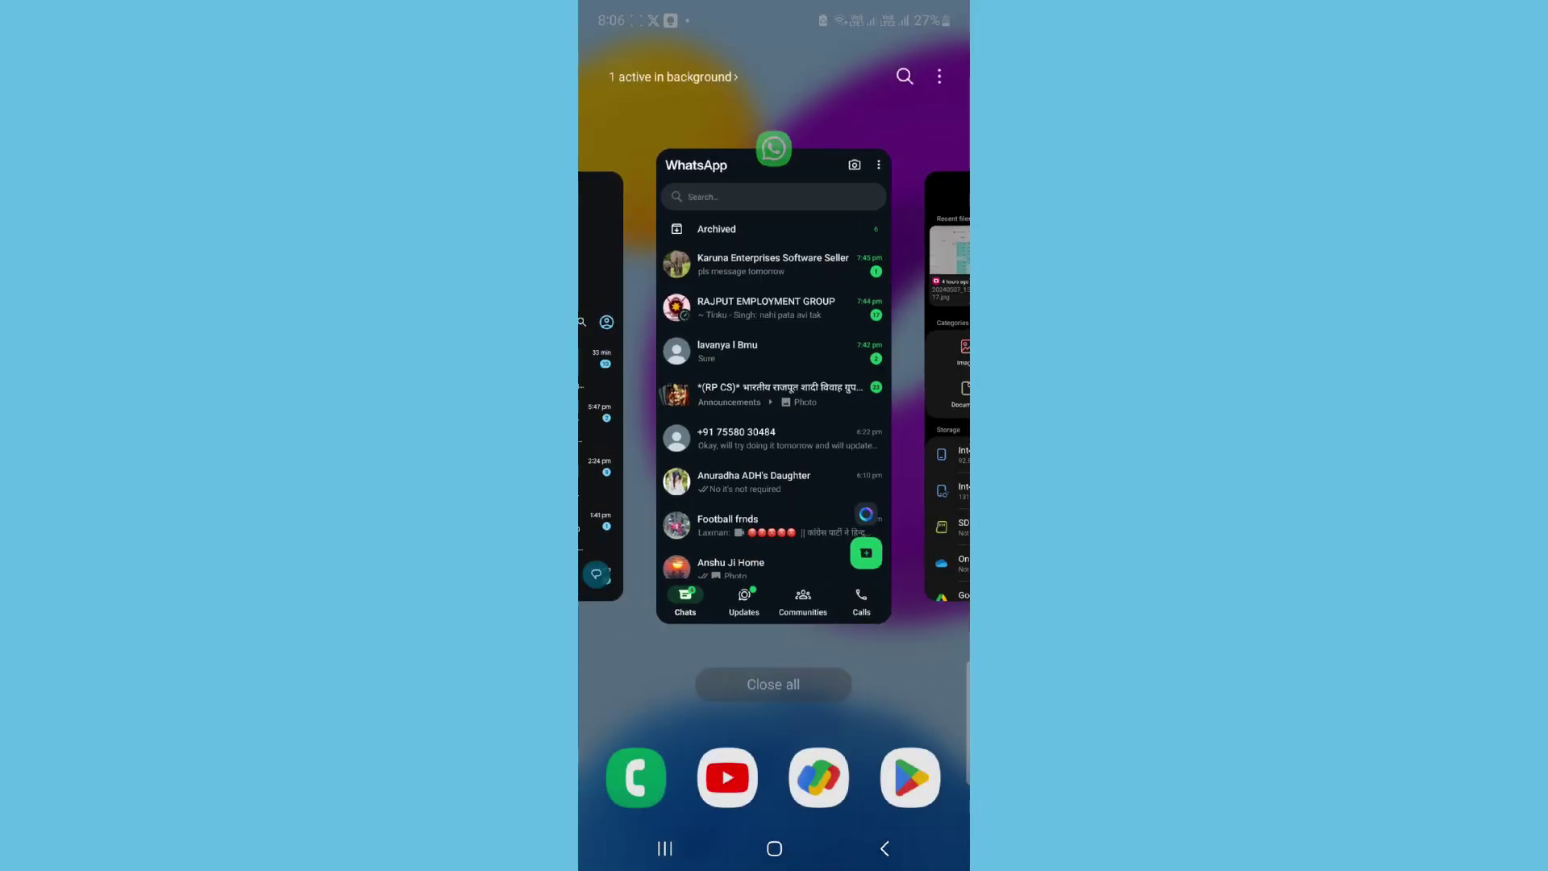
left_click(774, 848)
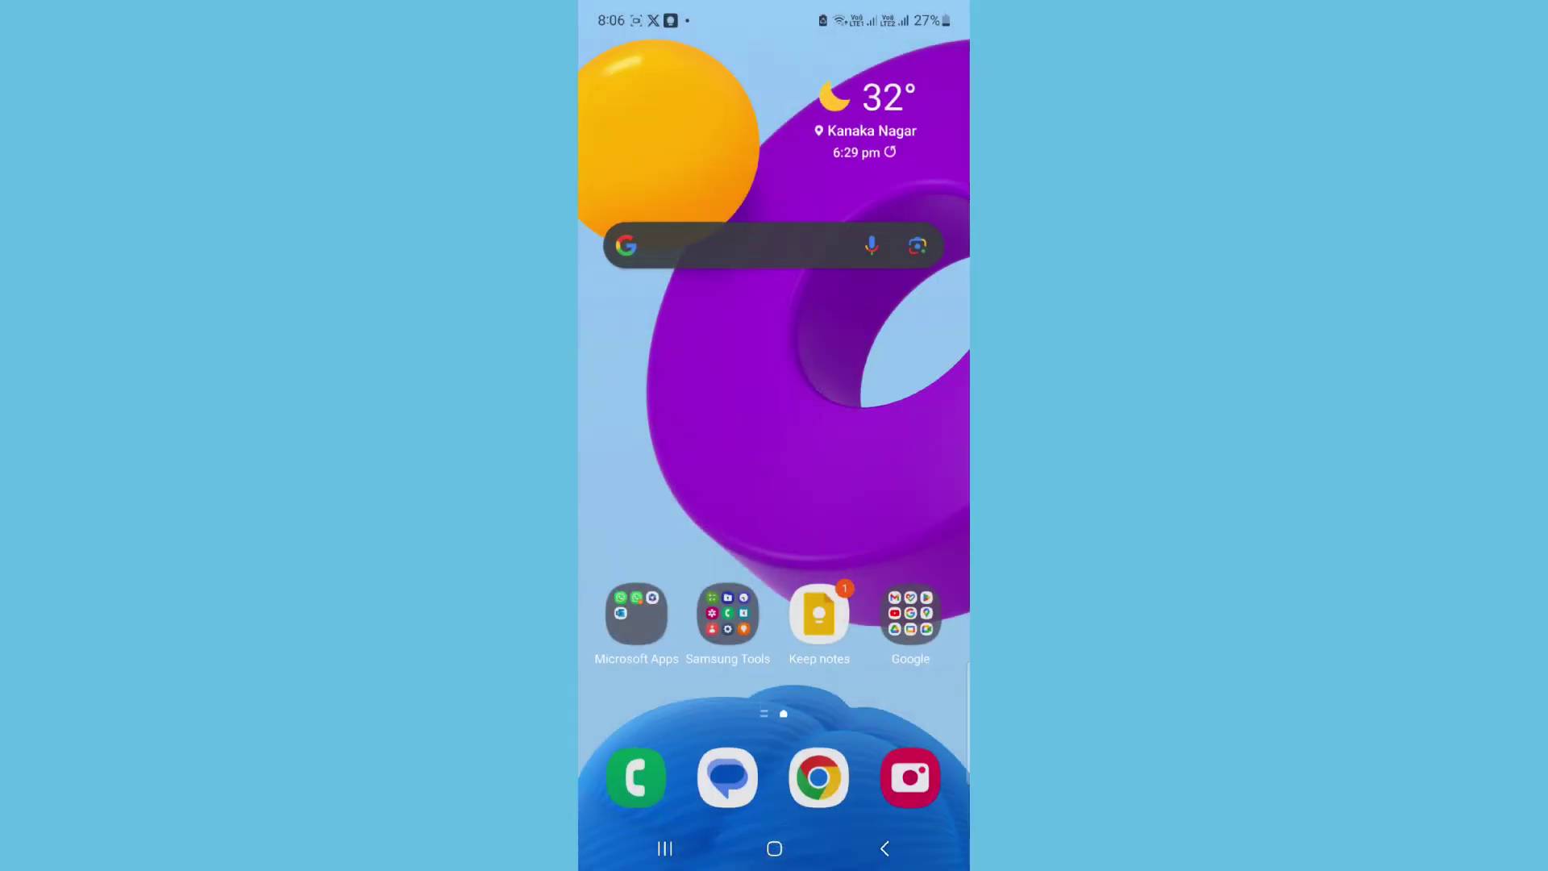
left_click_drag(774, 524, 774, 282)
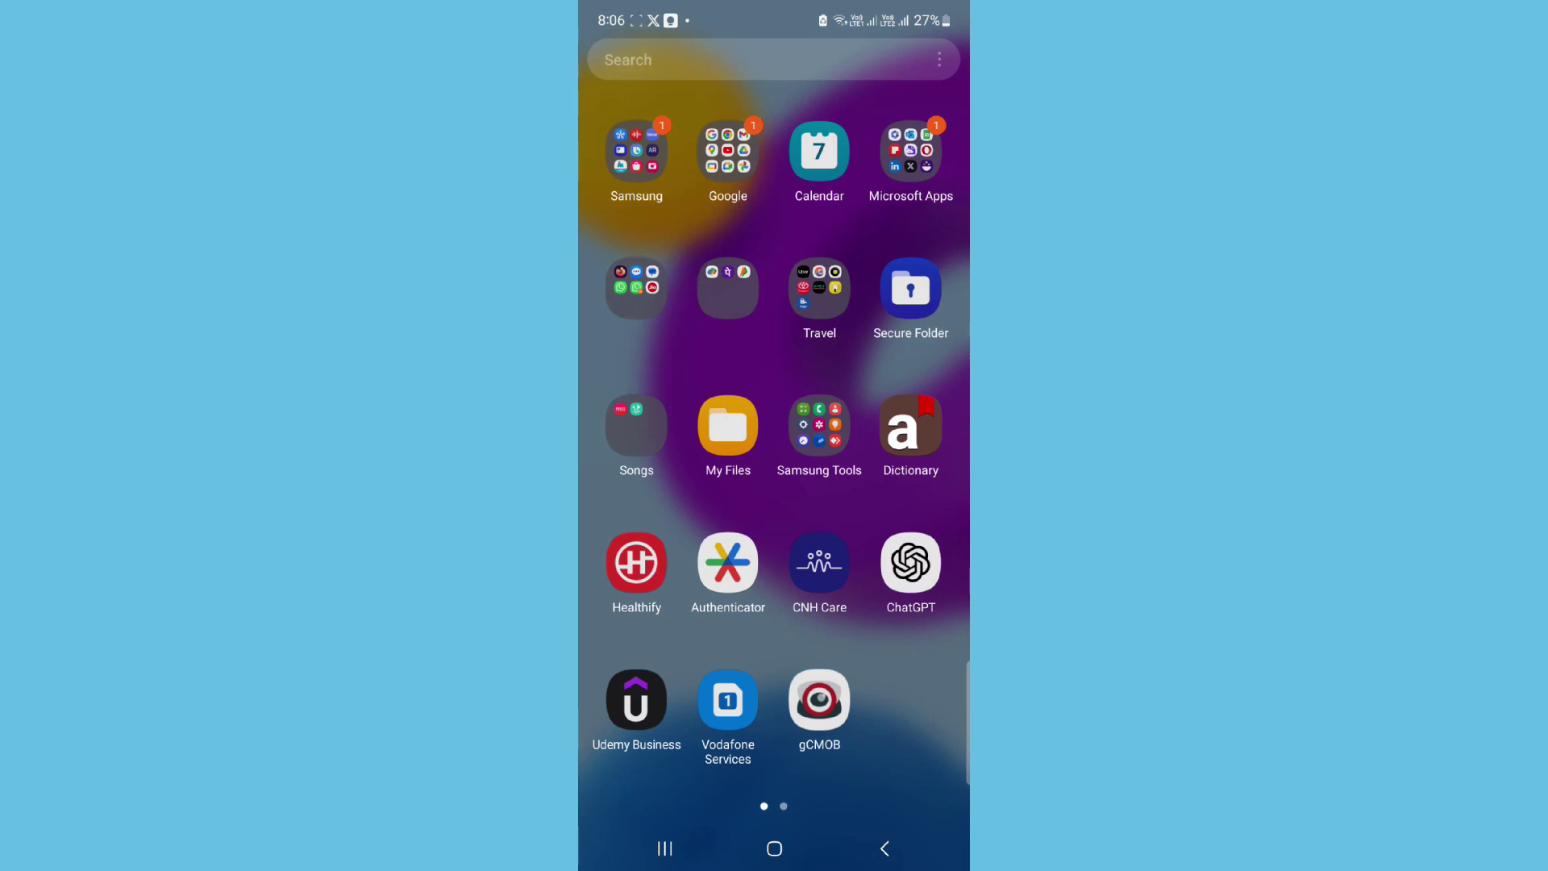
left_click(774, 848)
left_click(909, 613)
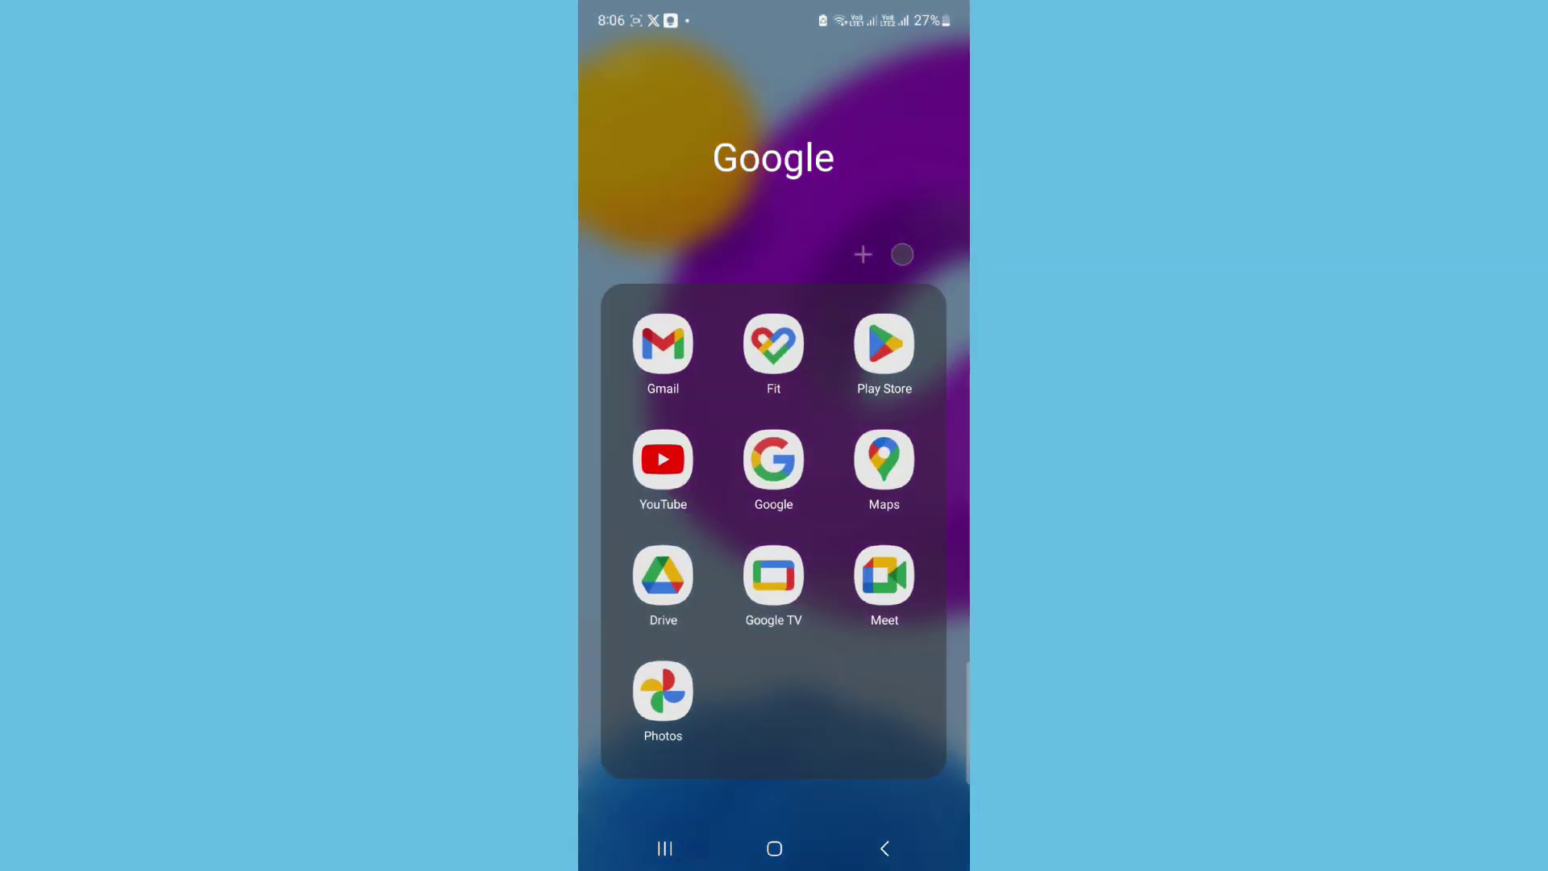
left_click(886, 355)
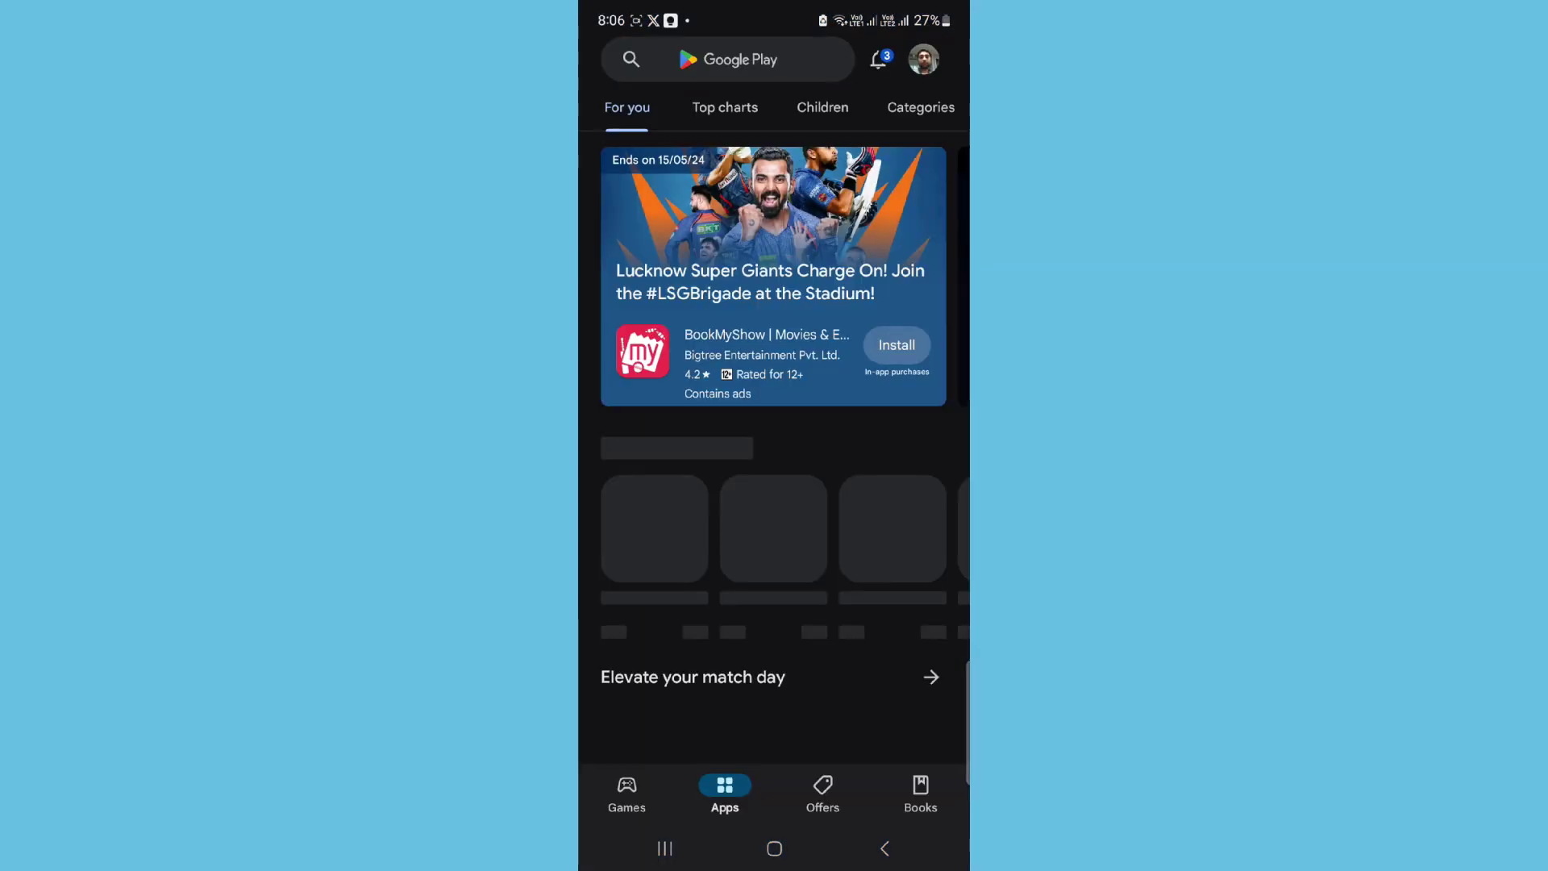
Step: Search Google Play for 'samsung myfiles' and open the Samsung My Files store page
left_click(725, 59)
type("sam")
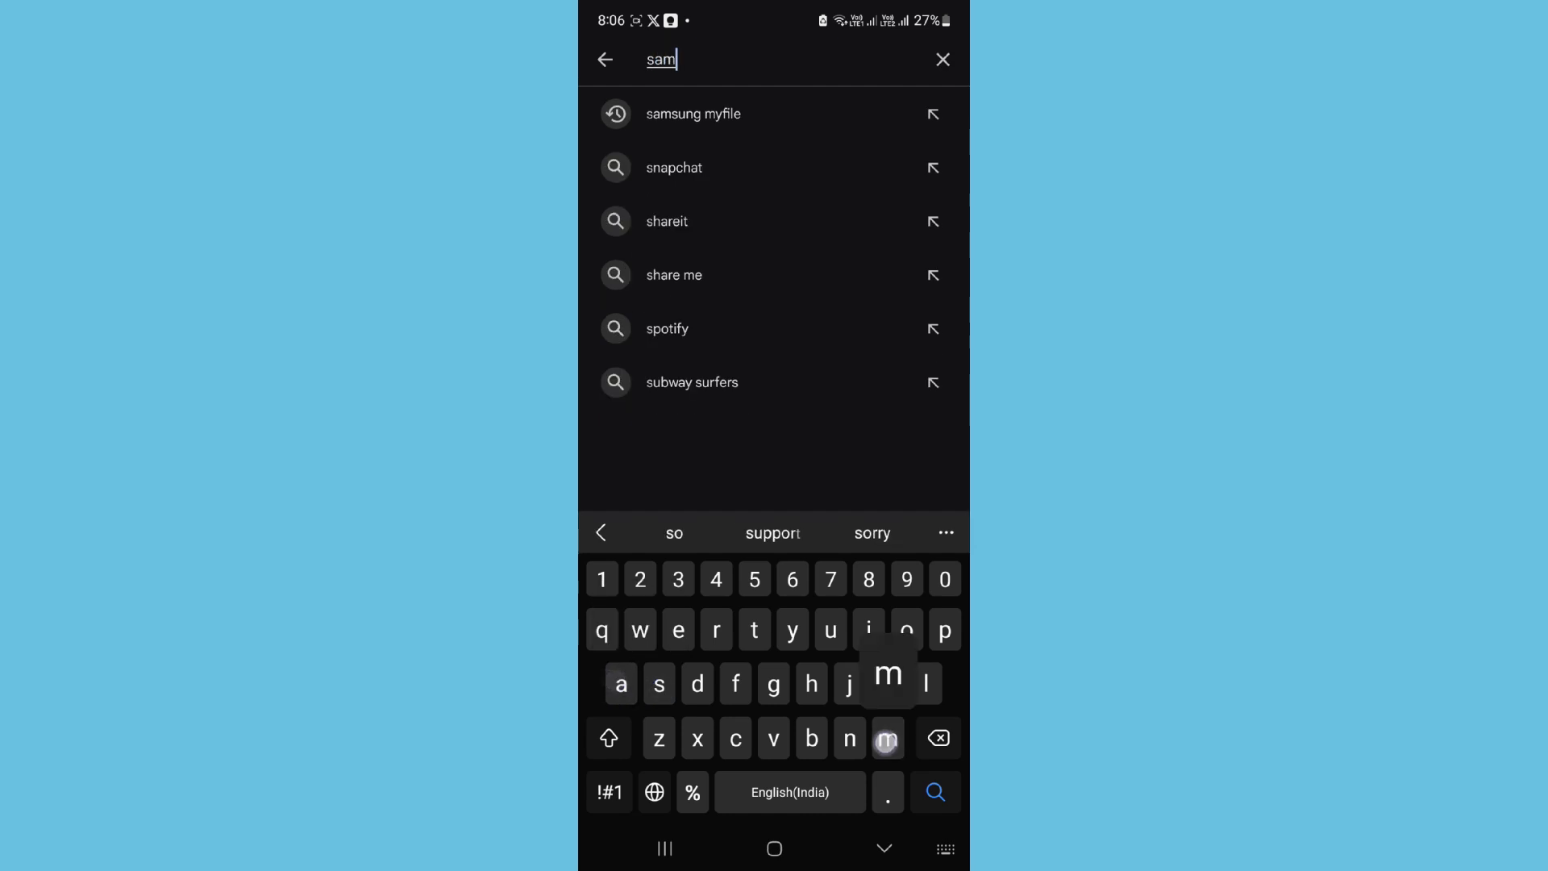
type("sung my")
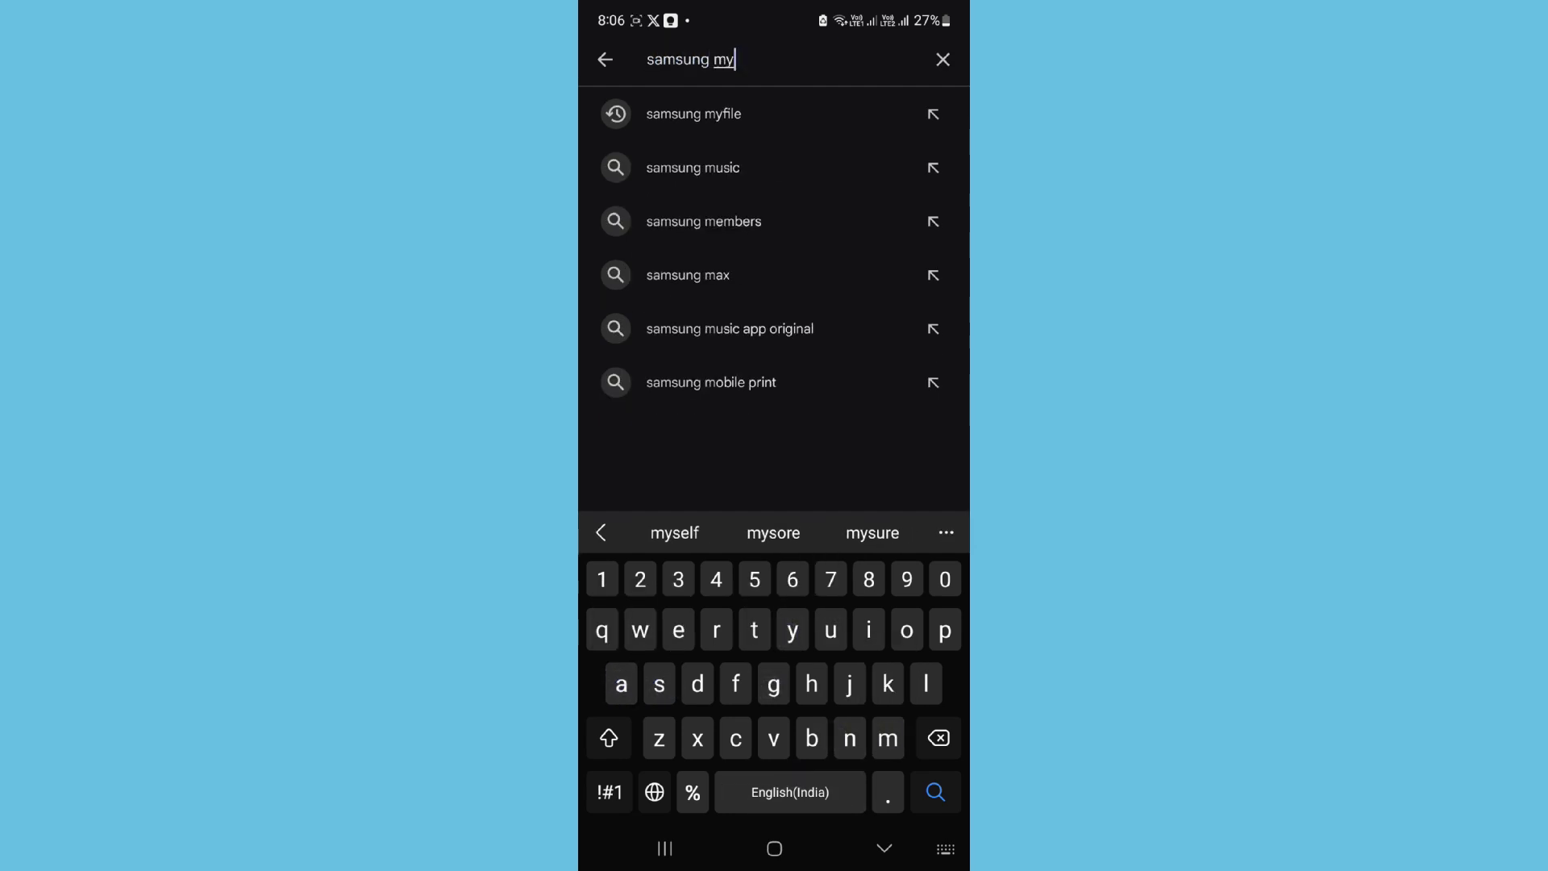
type("fuke")
key("BackSpace")
key("BackSpace")
key("BackSpace")
key("BackSpace")
type("files")
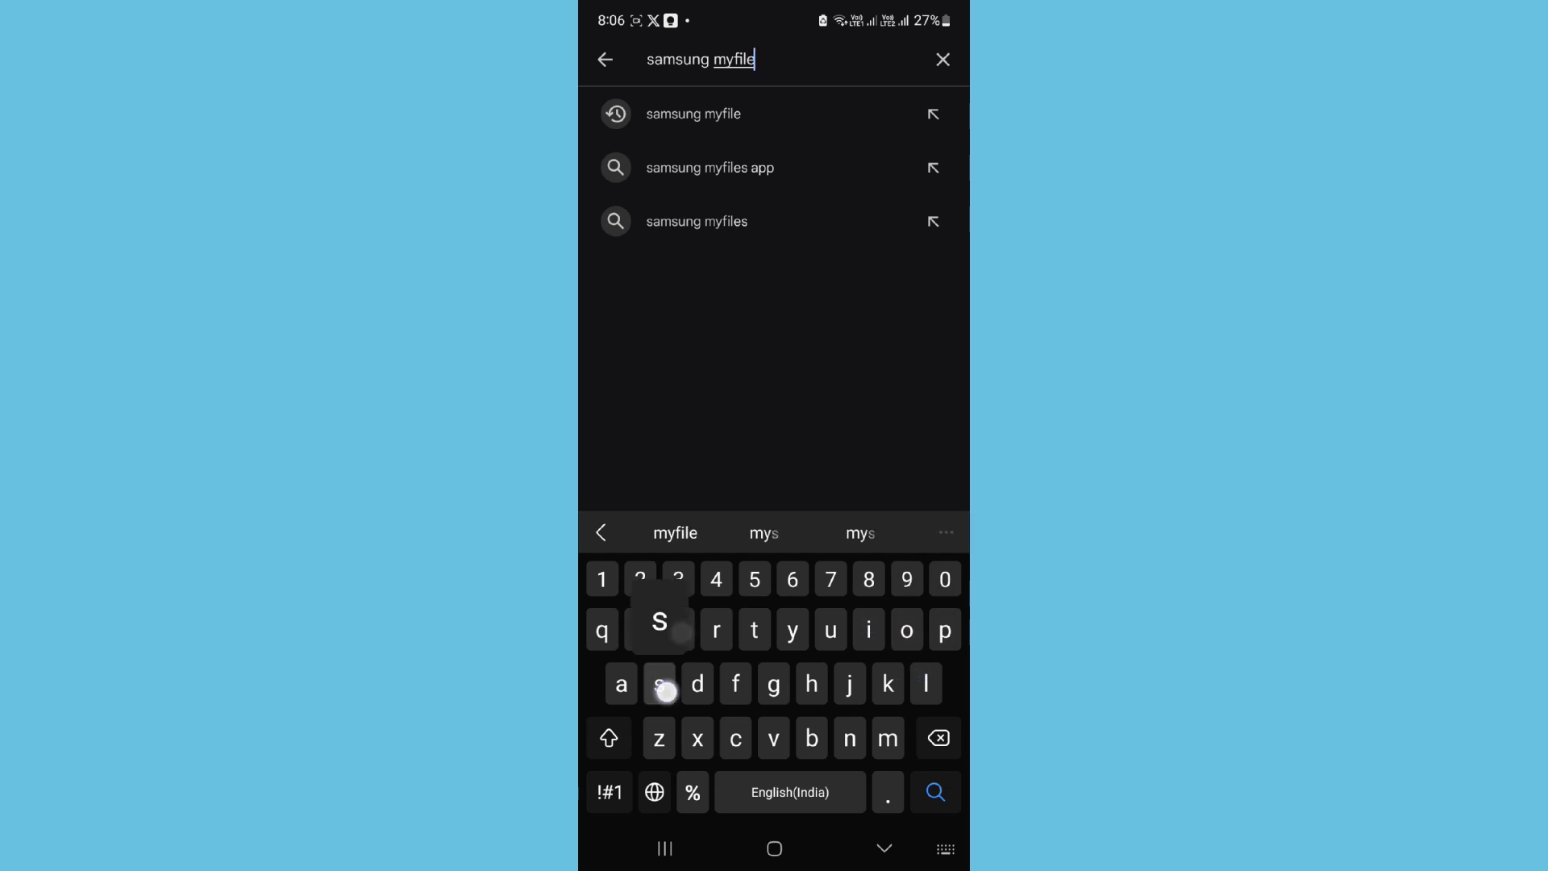
left_click(935, 791)
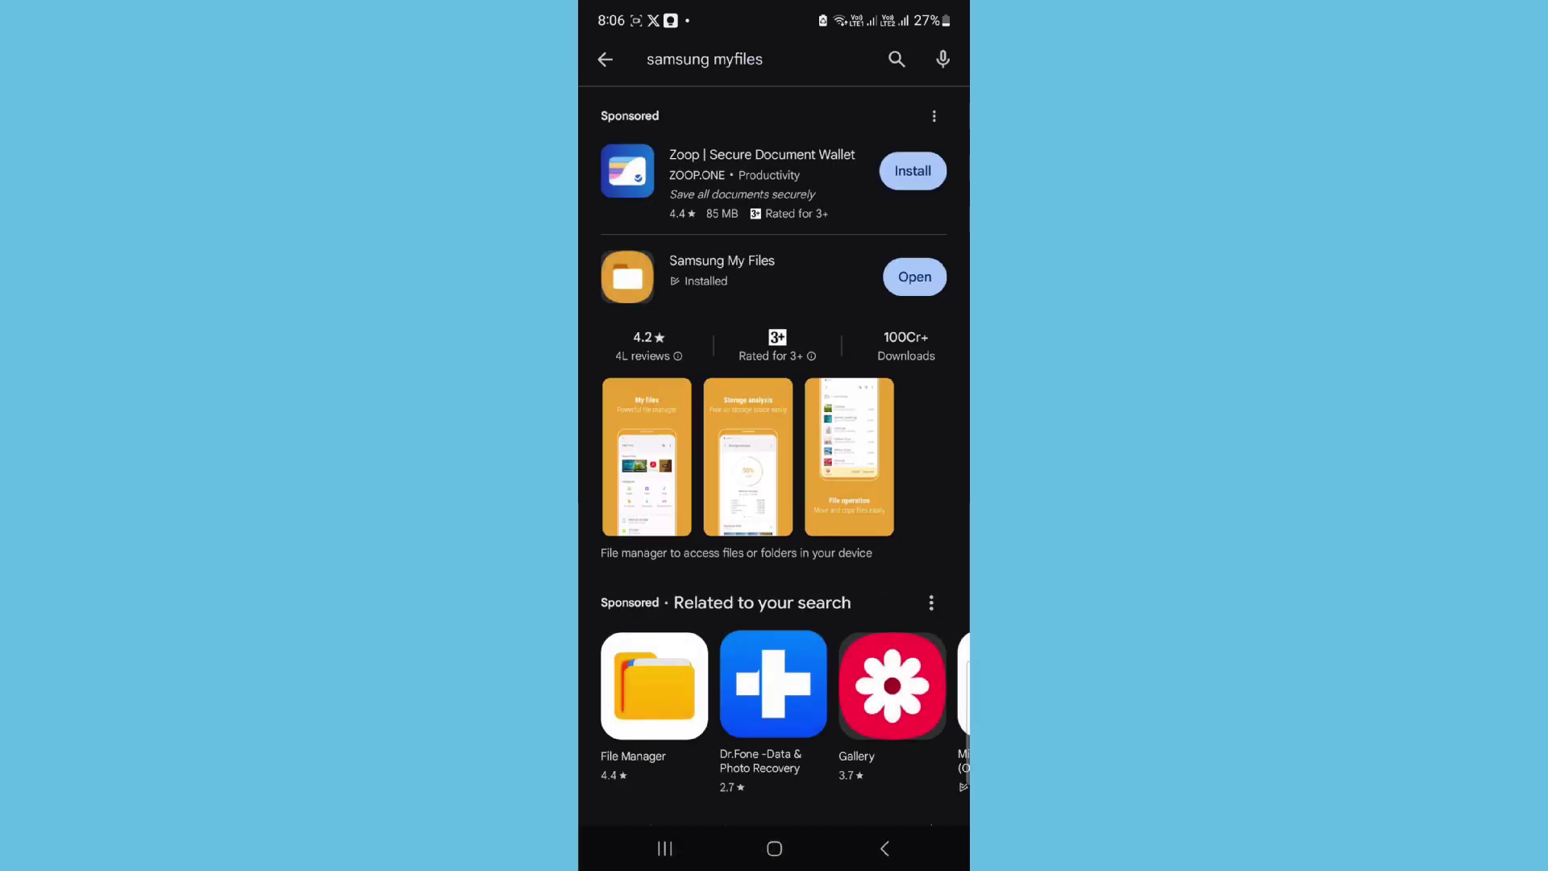
left_click(802, 275)
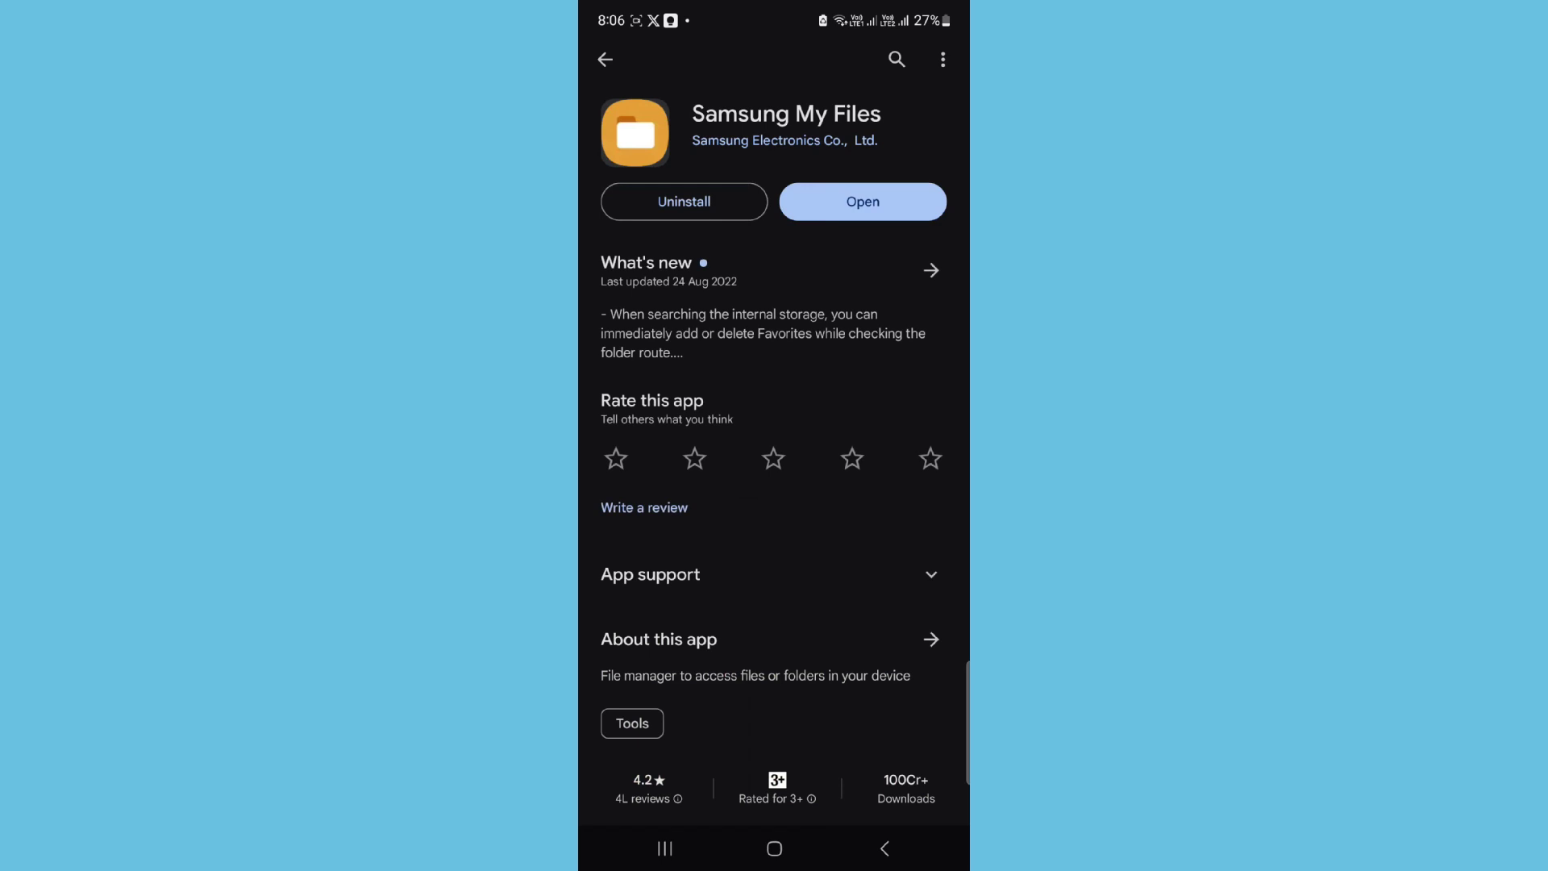
scroll(869, 724, "down", 7)
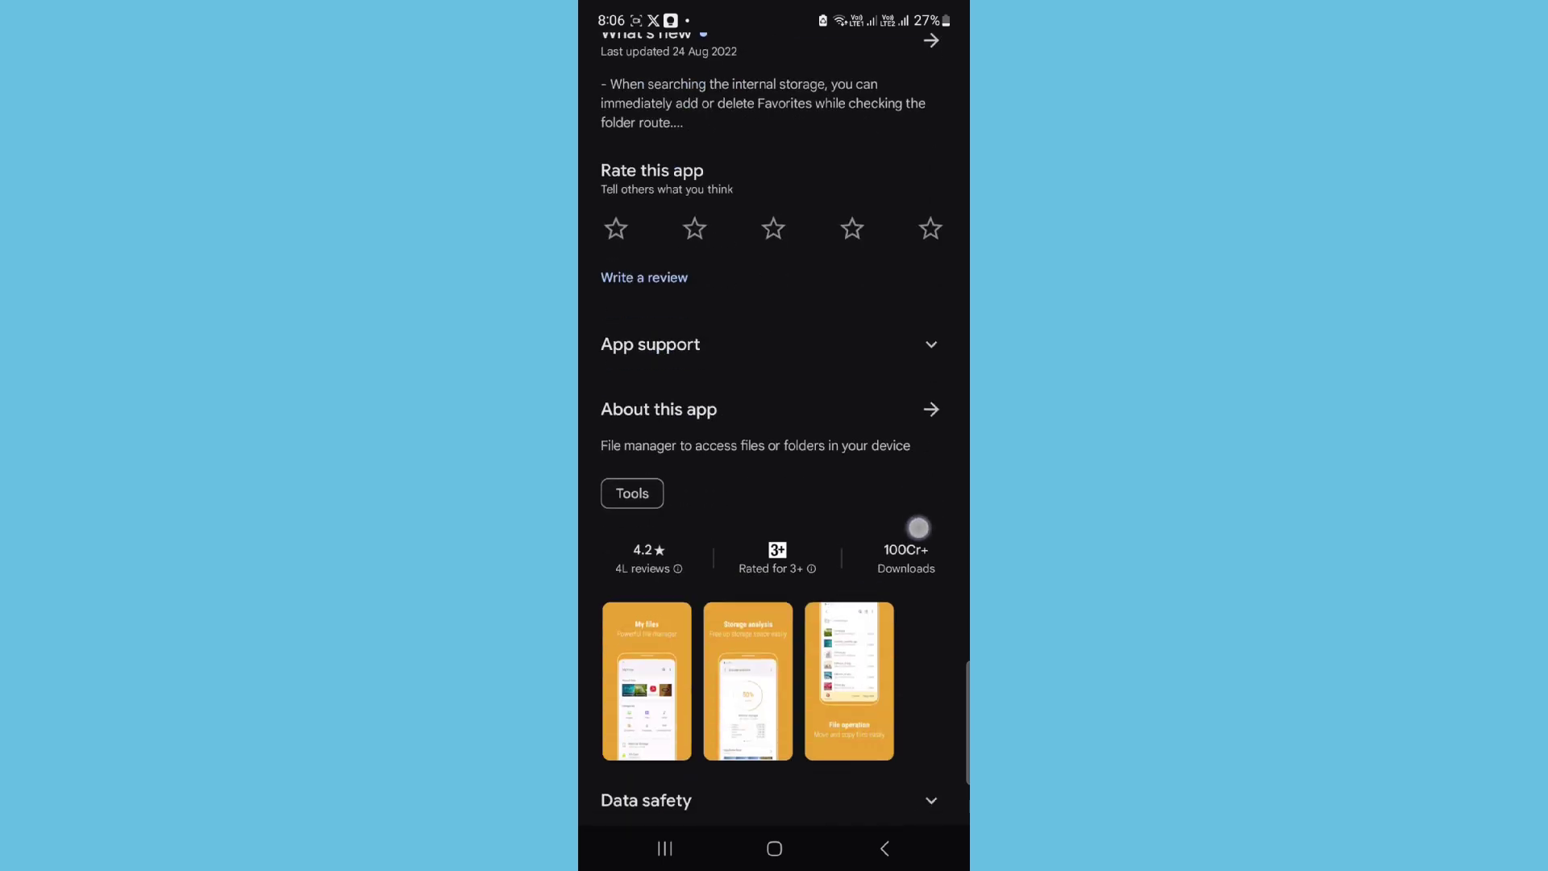
Step: Back out of Google Play to the phone's home screen
left_click(885, 848)
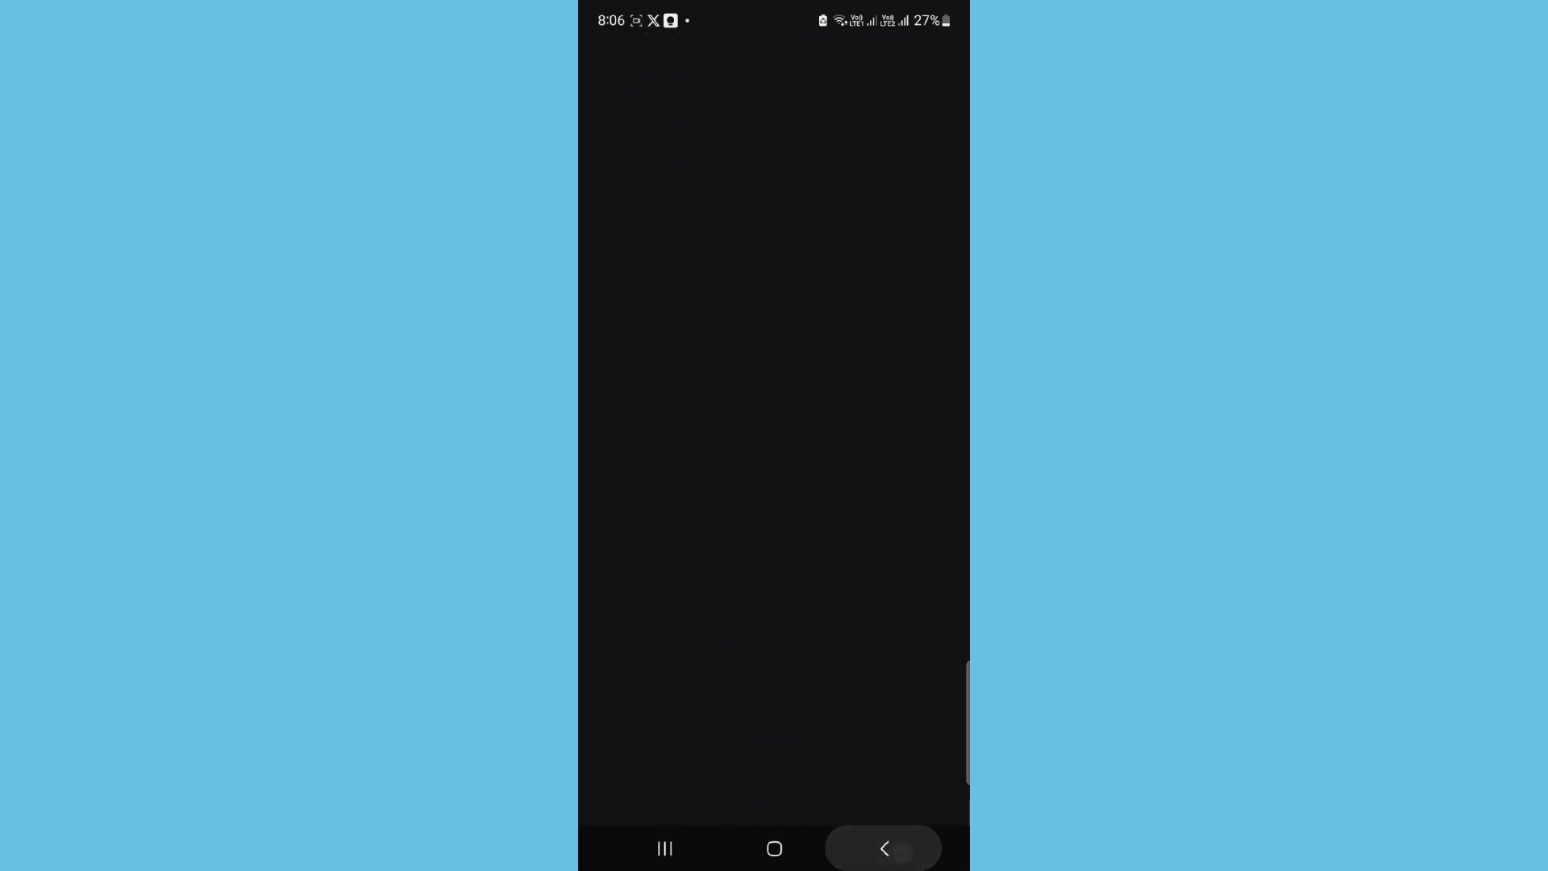
left_click(884, 849)
left_click(884, 848)
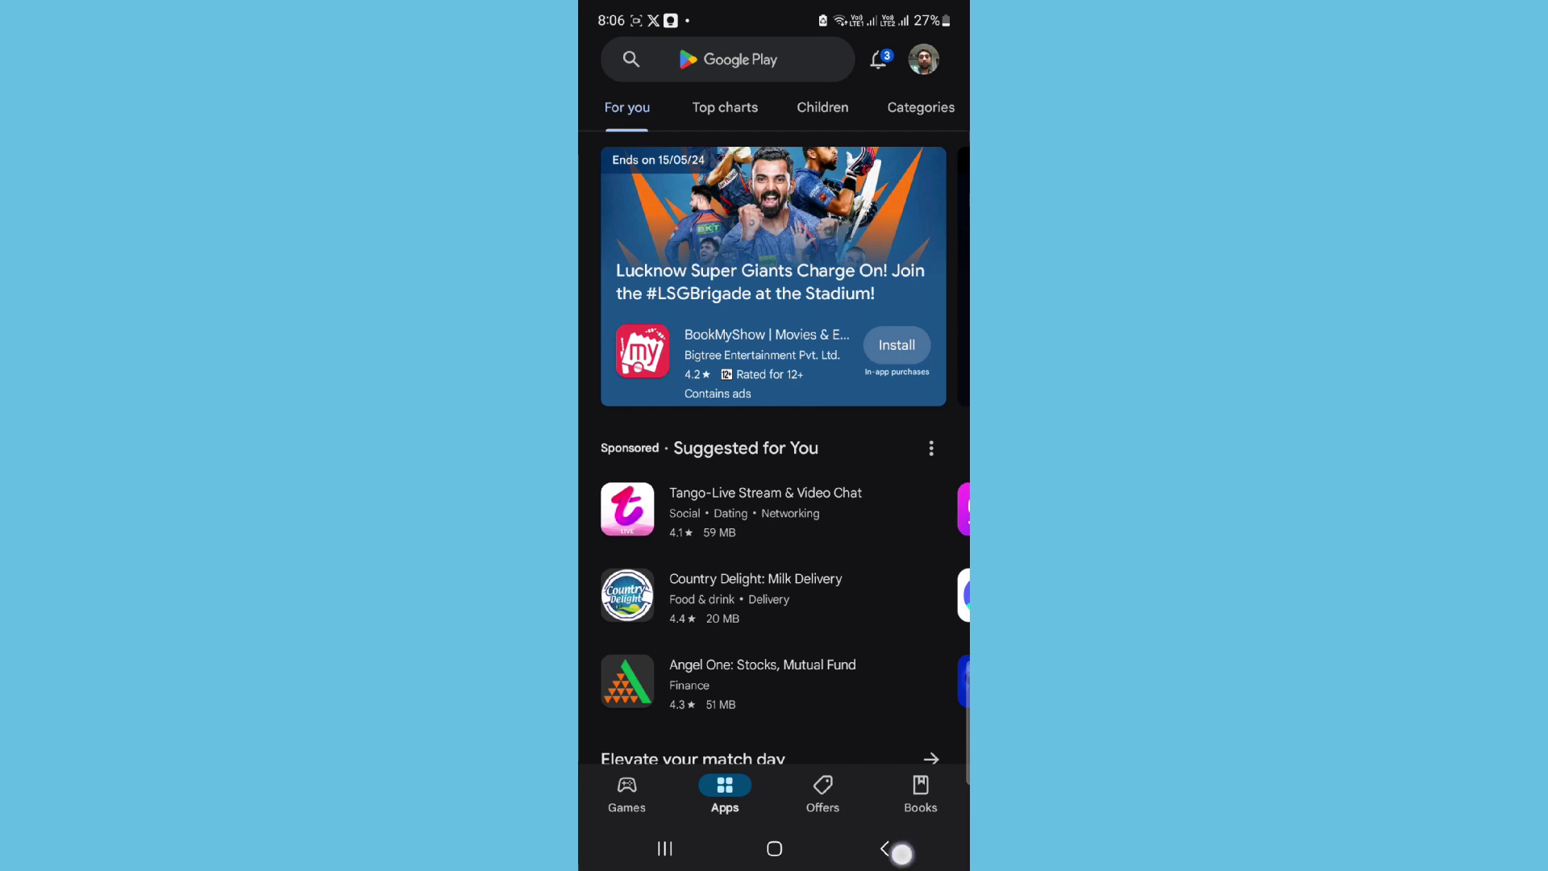
left_click(774, 848)
Step: In My Files, add a network storage location and scan for Network drive (SMBv2/SMBv3)
left_click_drag(774, 524, 774, 282)
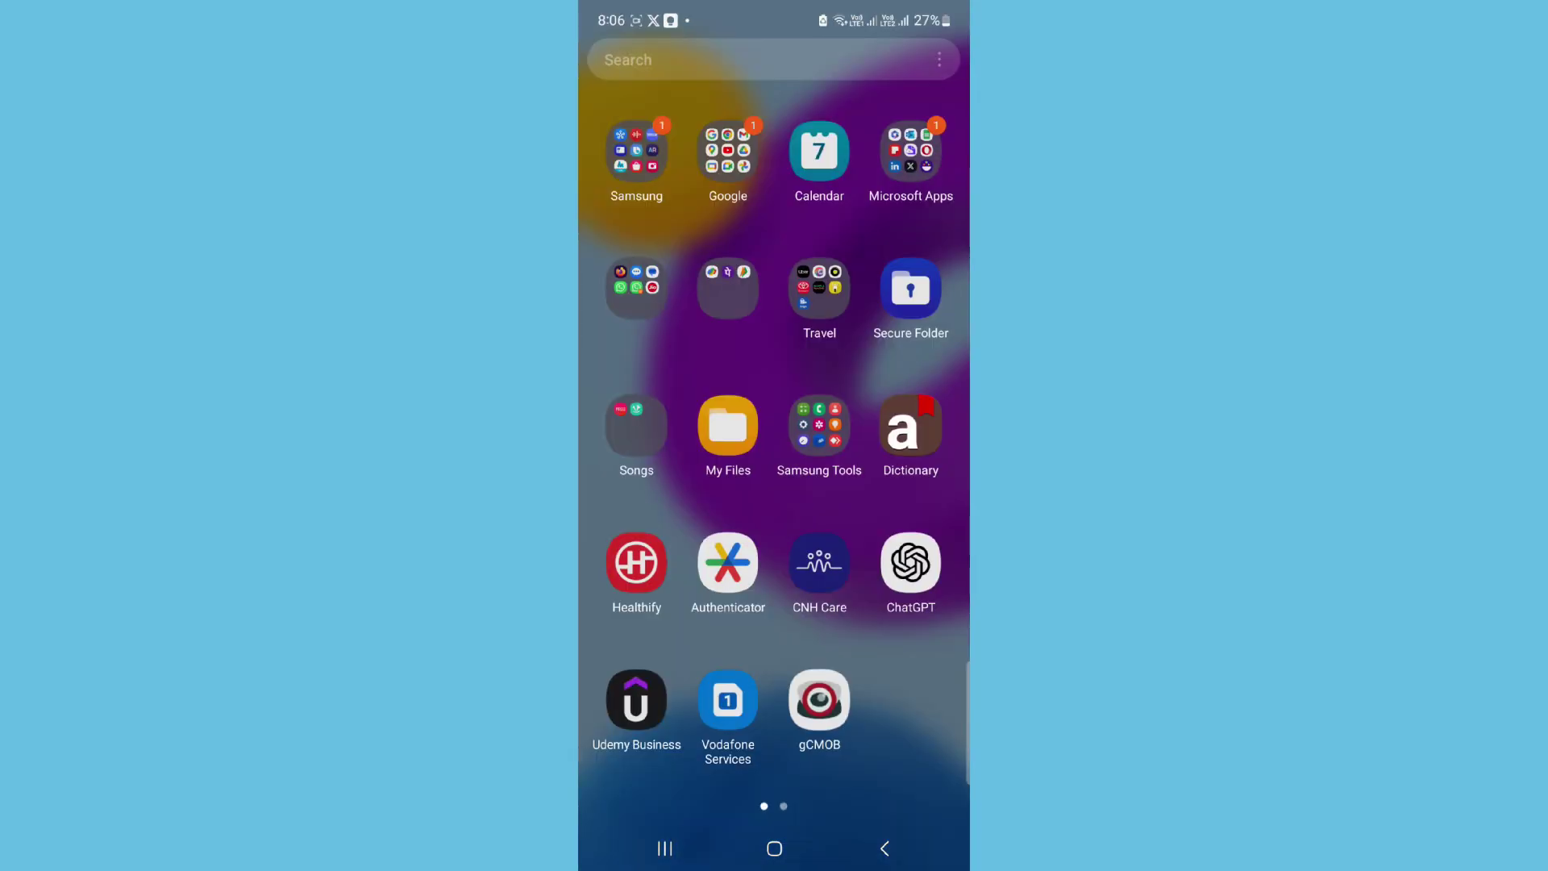
left_click(727, 425)
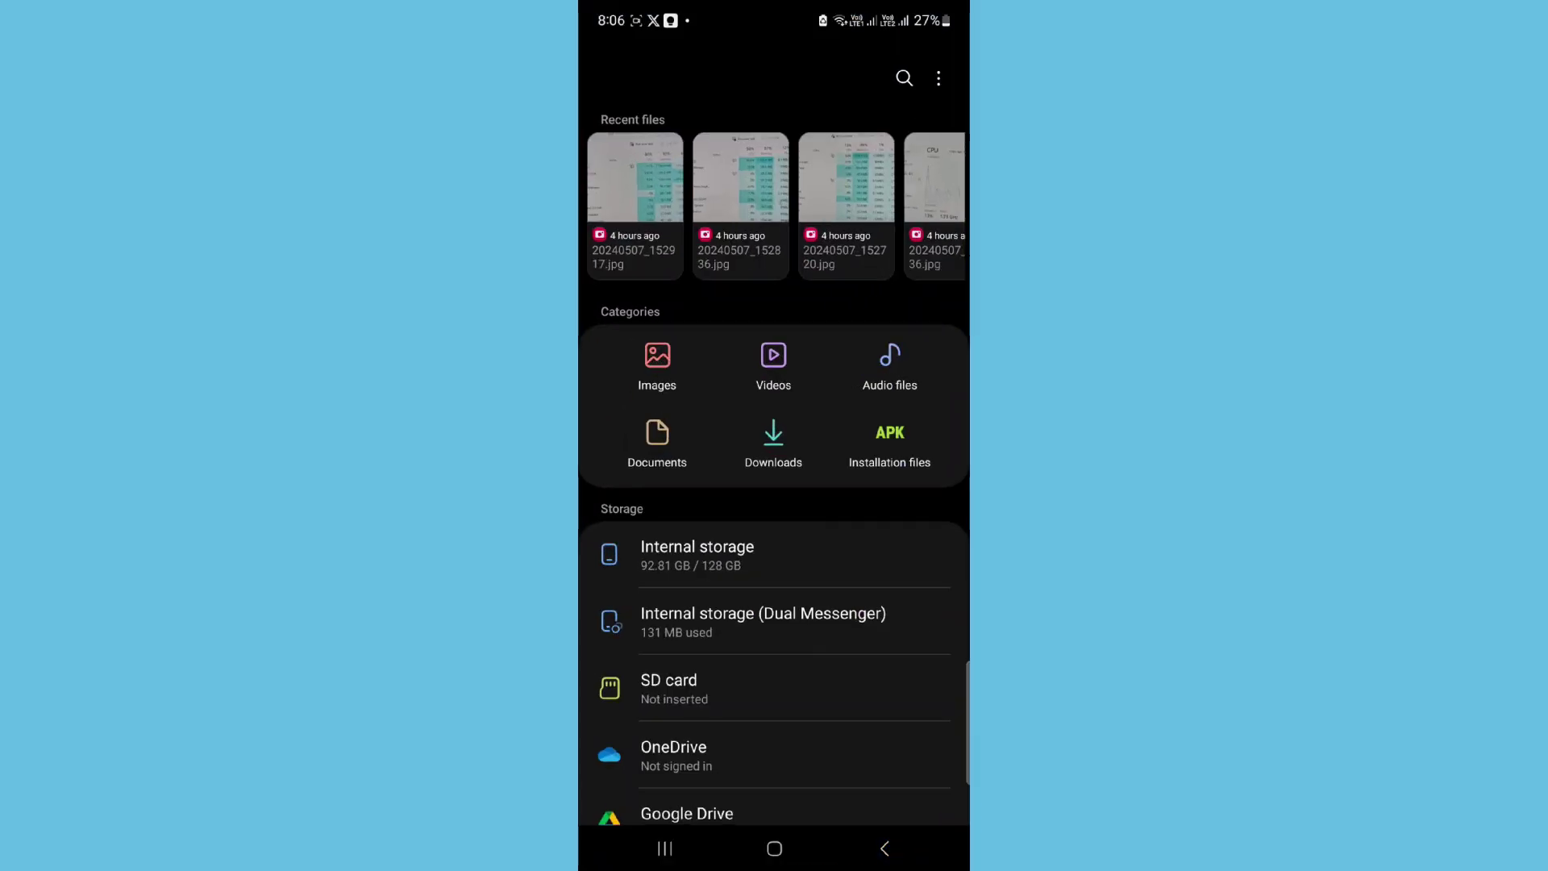
left_click_drag(881, 677, 943, 446)
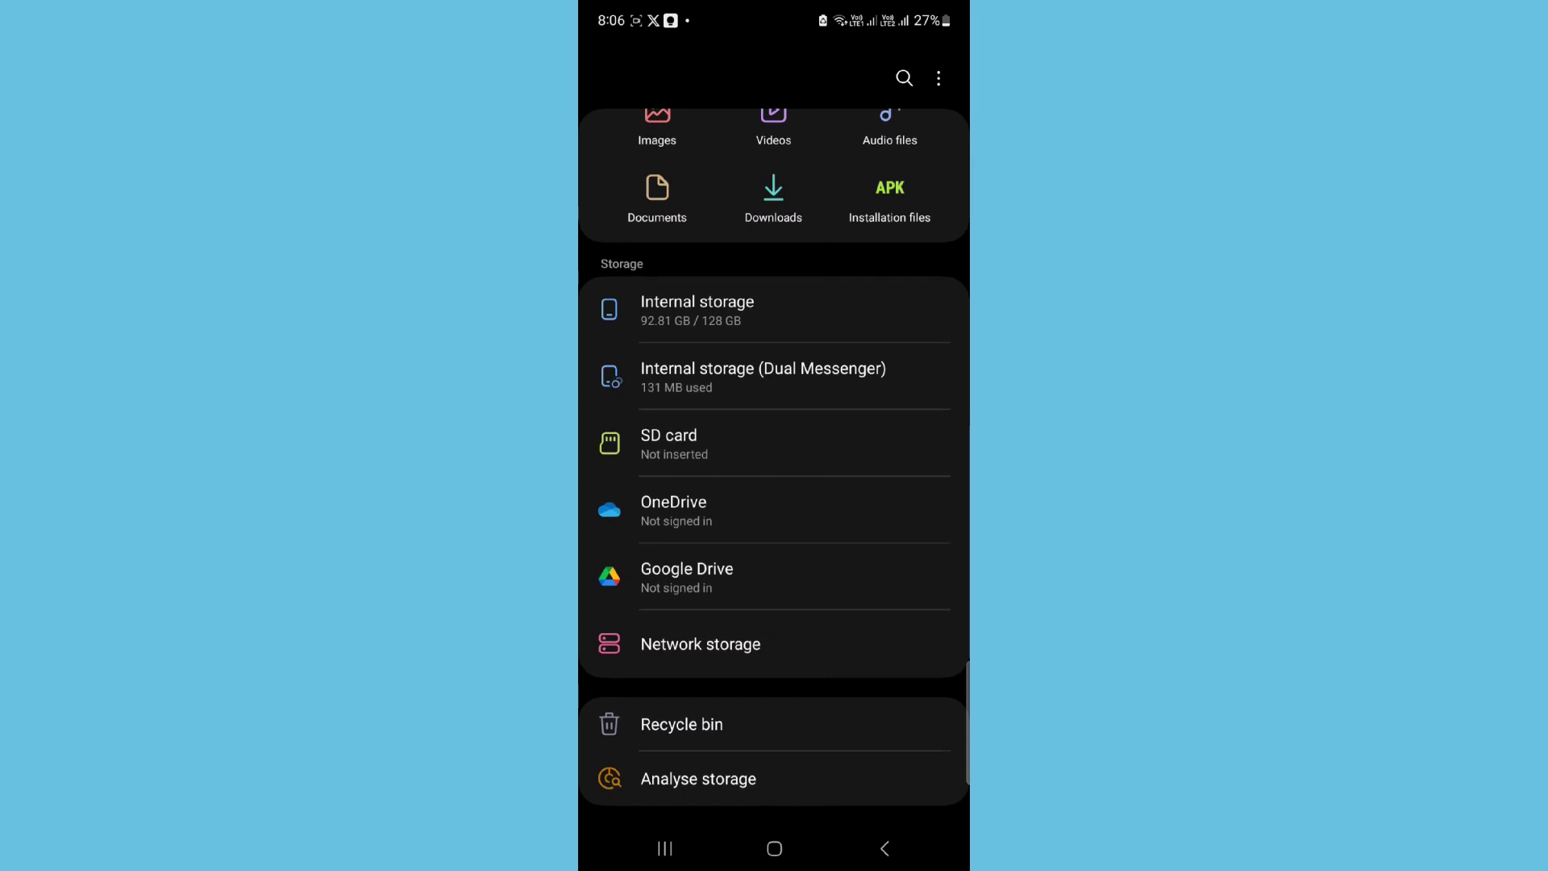
left_click(736, 643)
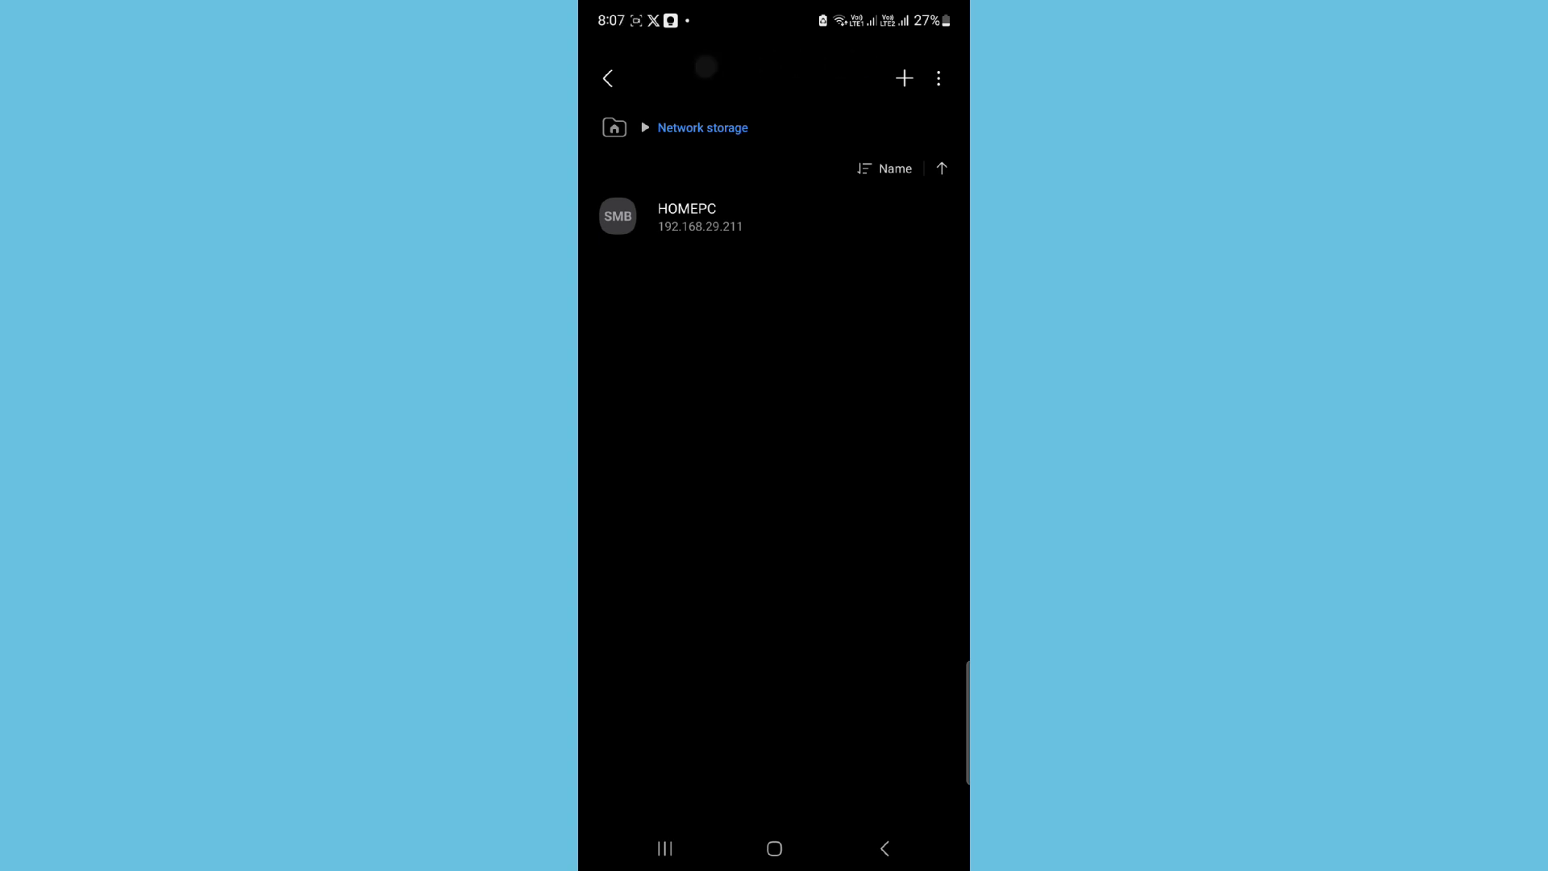
left_click(903, 80)
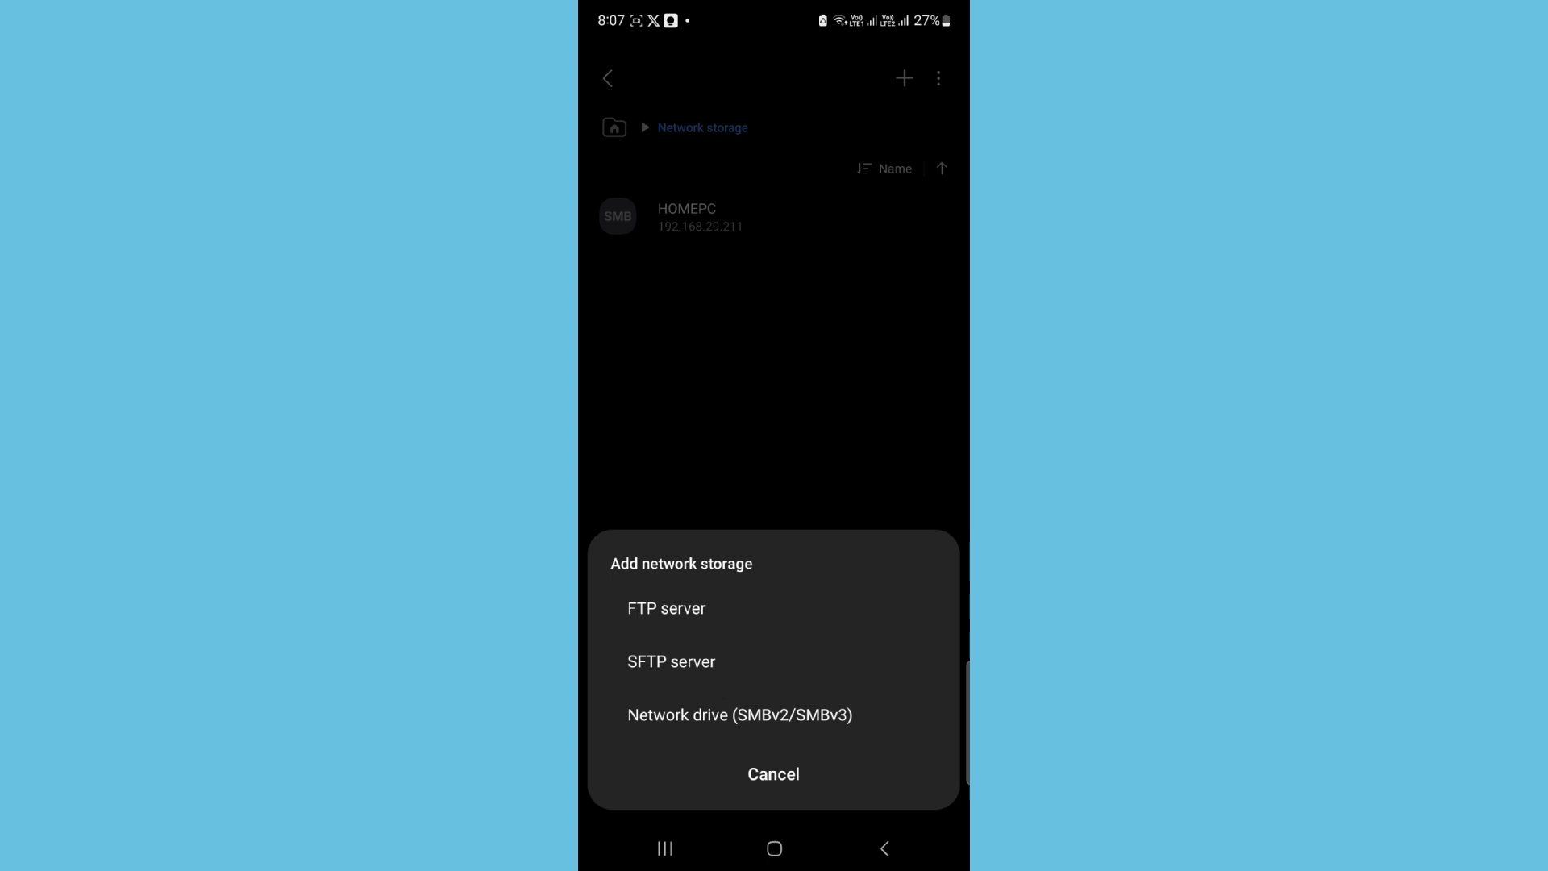
left_click(803, 714)
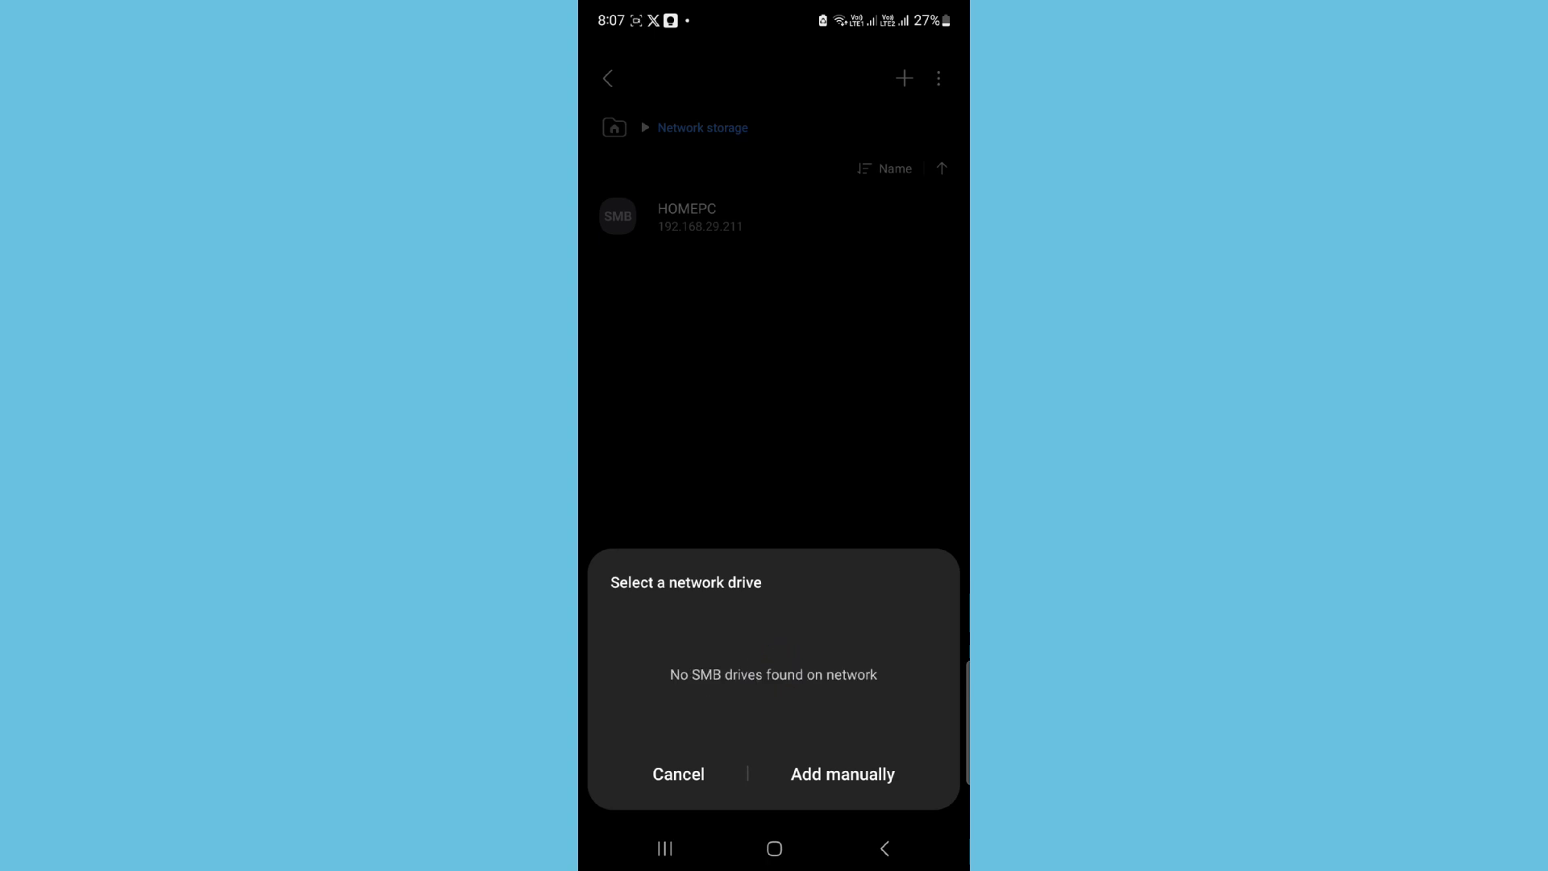
Step: Switch the phone's Wi-Fi from Homelan to TP-Link_59FA_5G via Quick Settings, then return to My Files
left_click_drag(927, 8, 927, 263)
left_click_drag(691, 242, 691, 446)
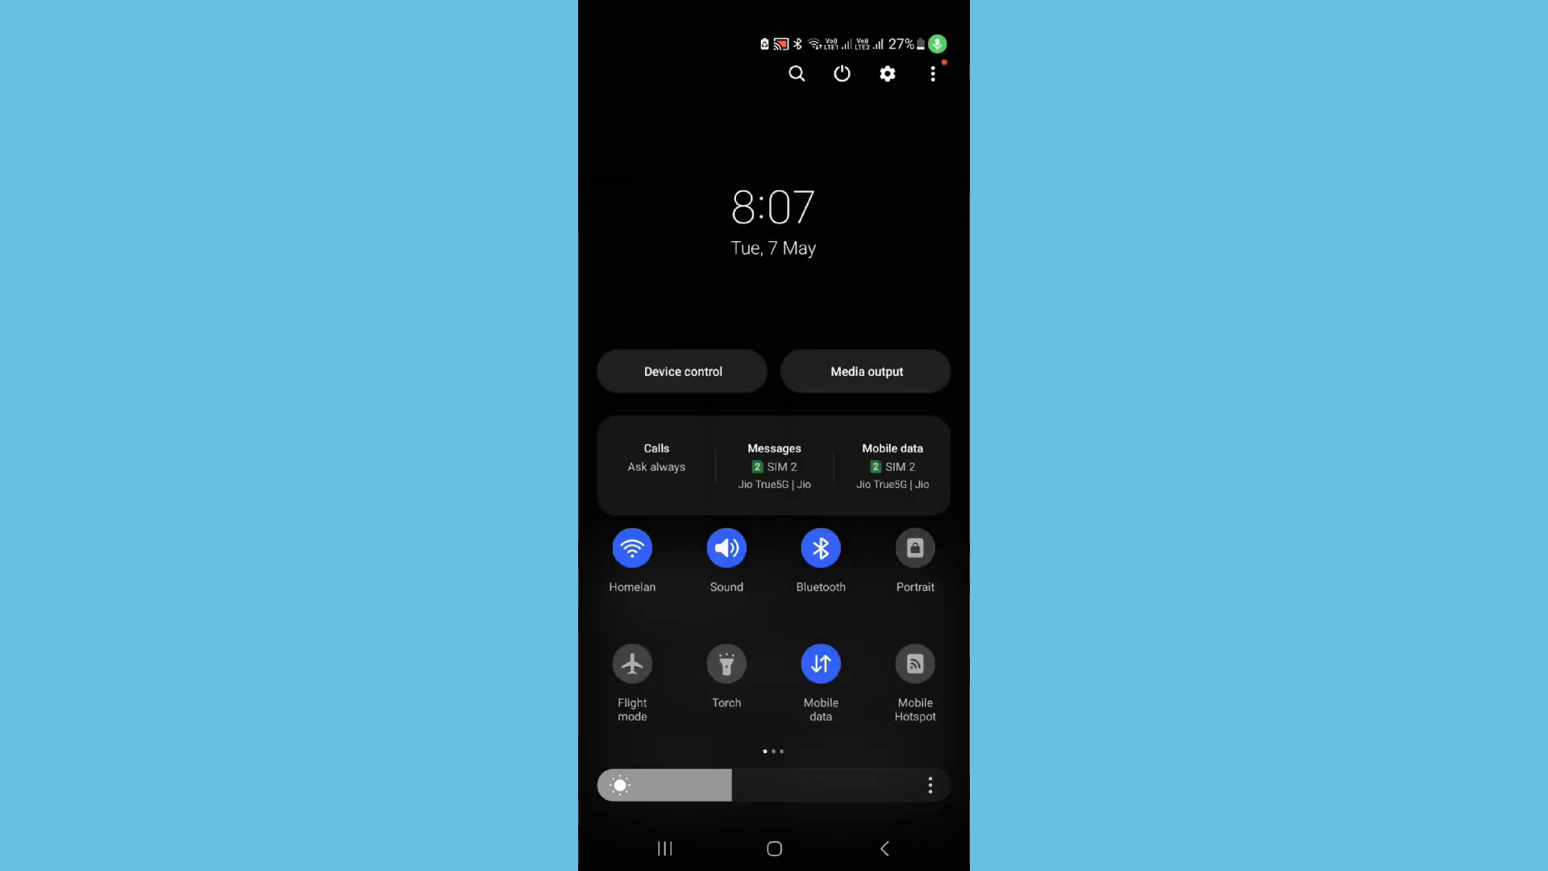
left_click(631, 564)
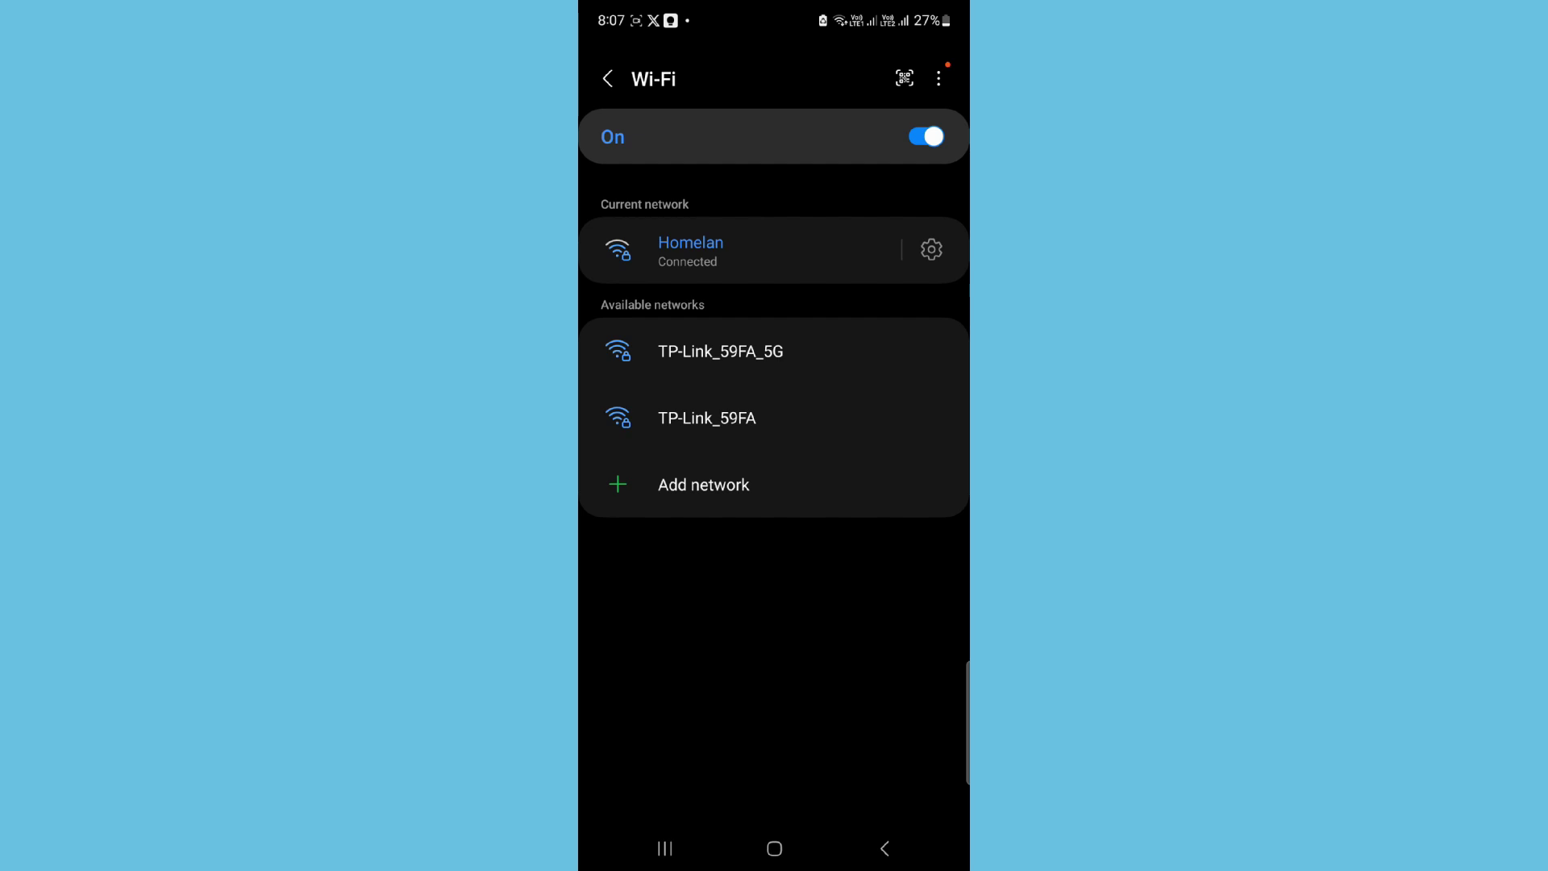
left_click(676, 355)
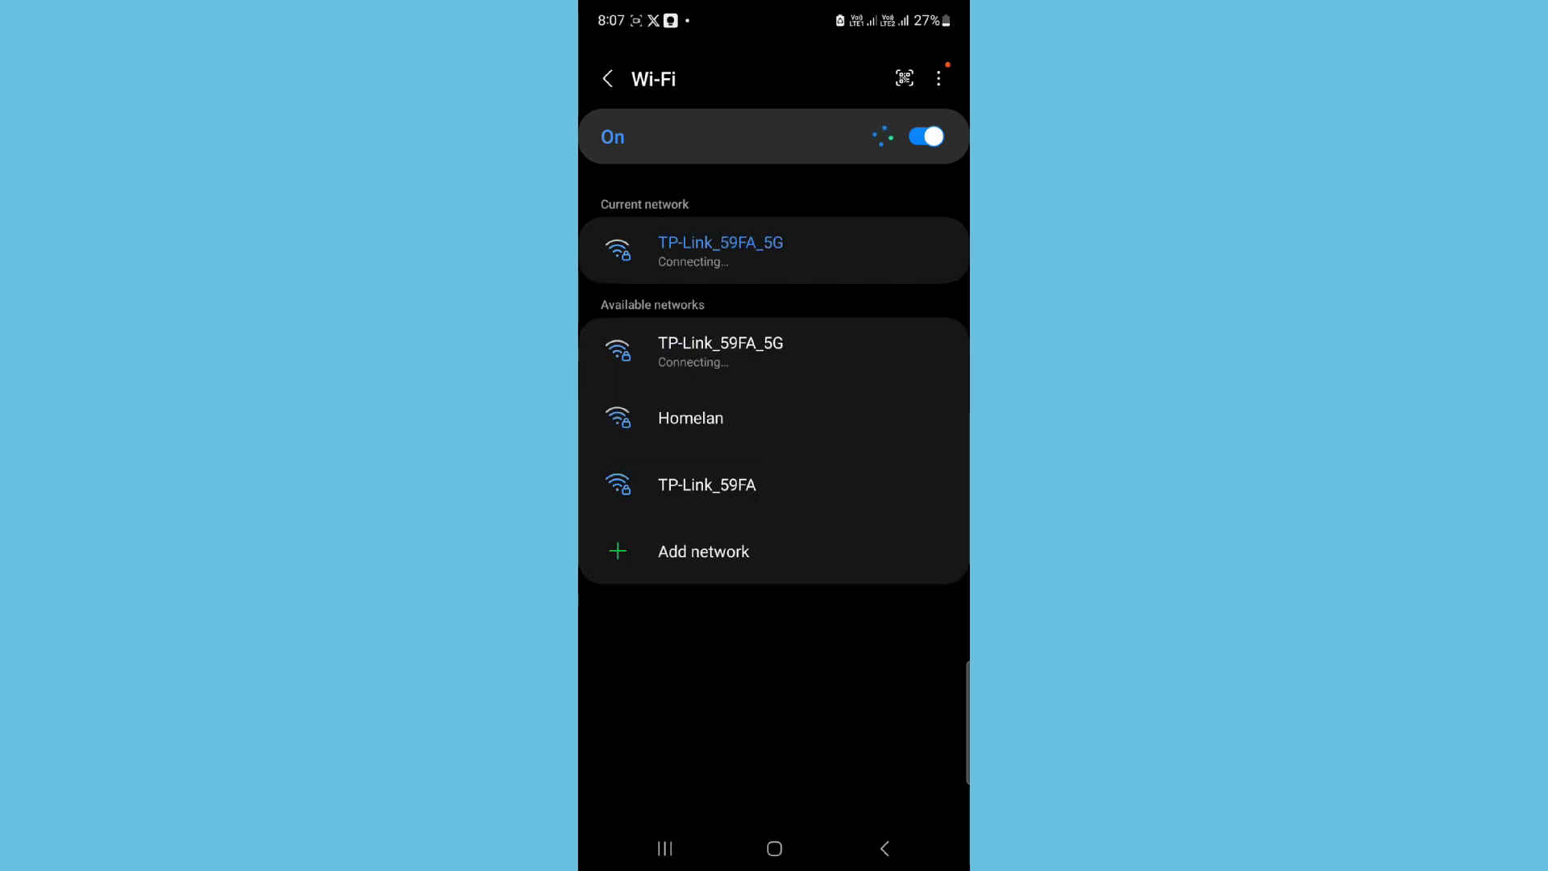
left_click(884, 848)
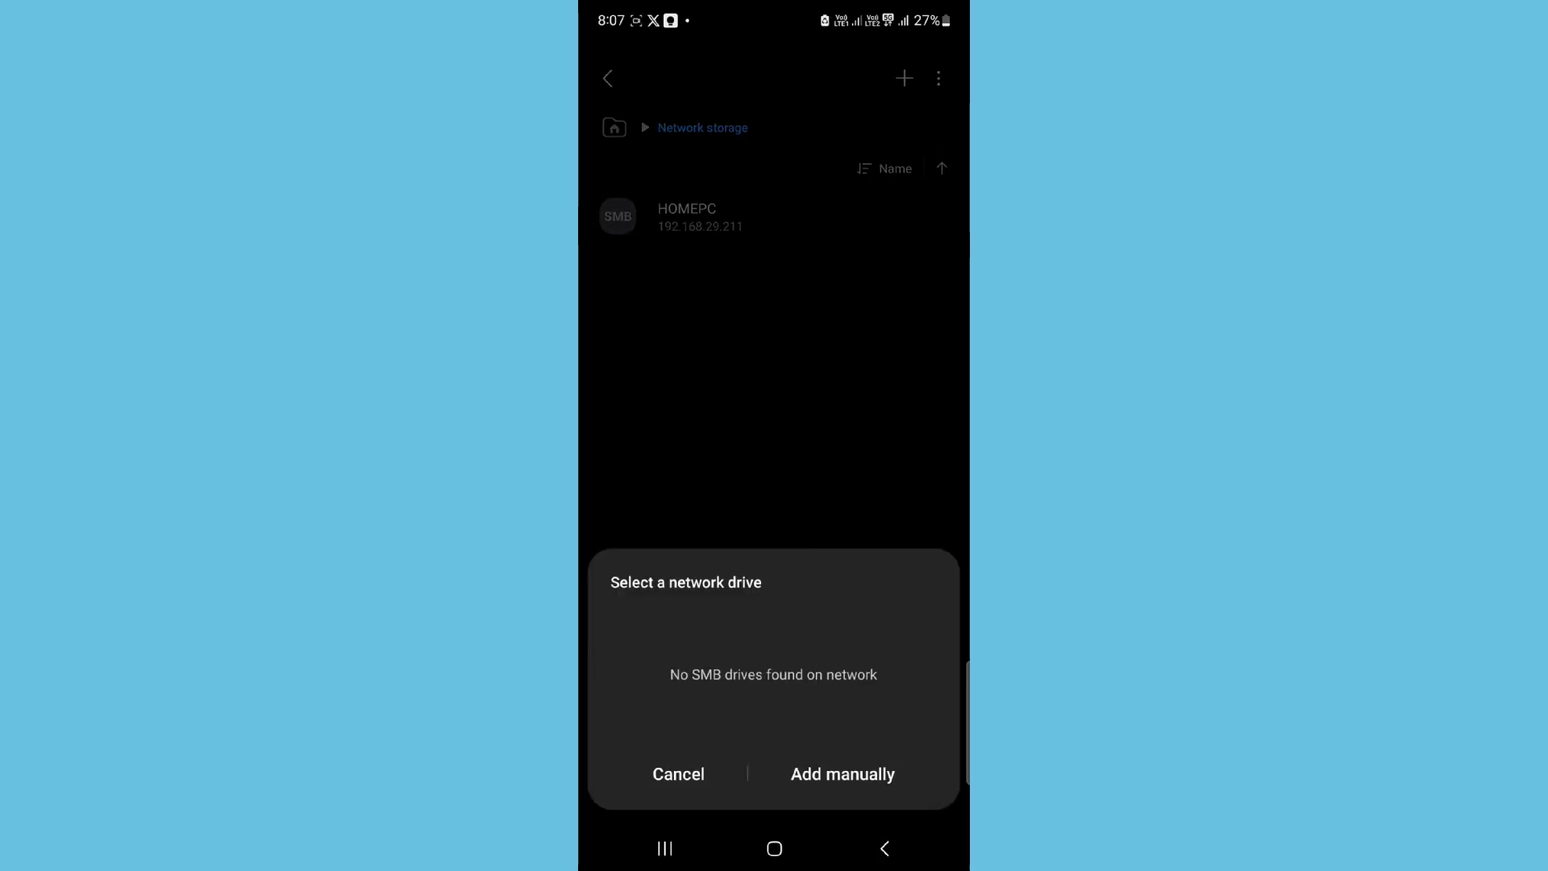
Step: Dismiss the empty search and rescan for SMBv2/SMBv3 network drives
left_click(683, 781)
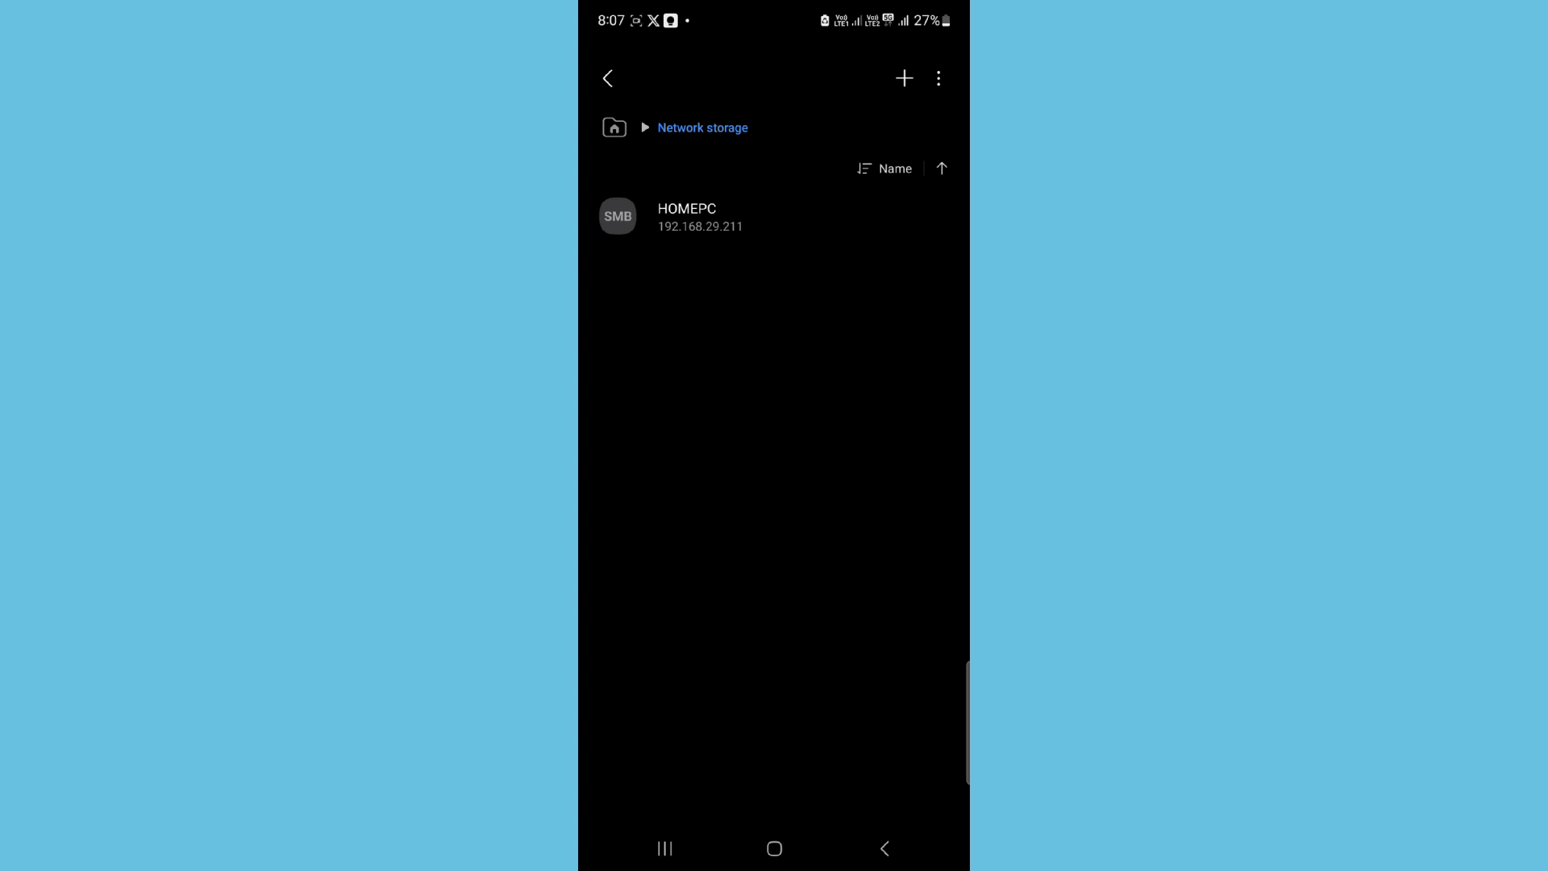
left_click_drag(854, 7, 857, 194)
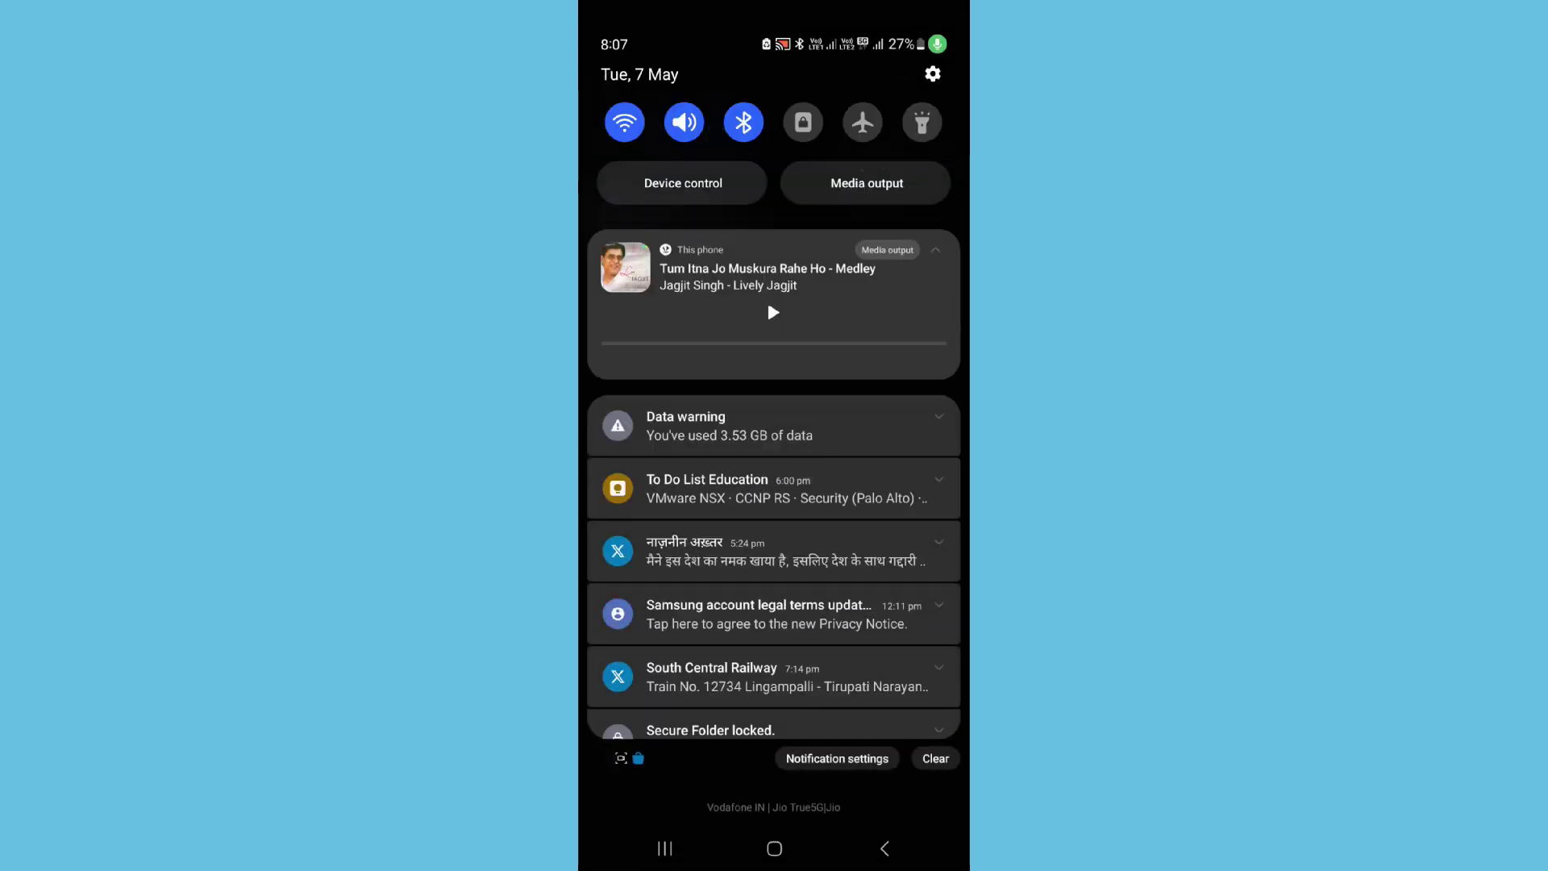
left_click_drag(812, 366, 811, 661)
left_click_drag(927, 605, 928, 263)
left_click_drag(935, 645, 936, 242)
left_click(904, 78)
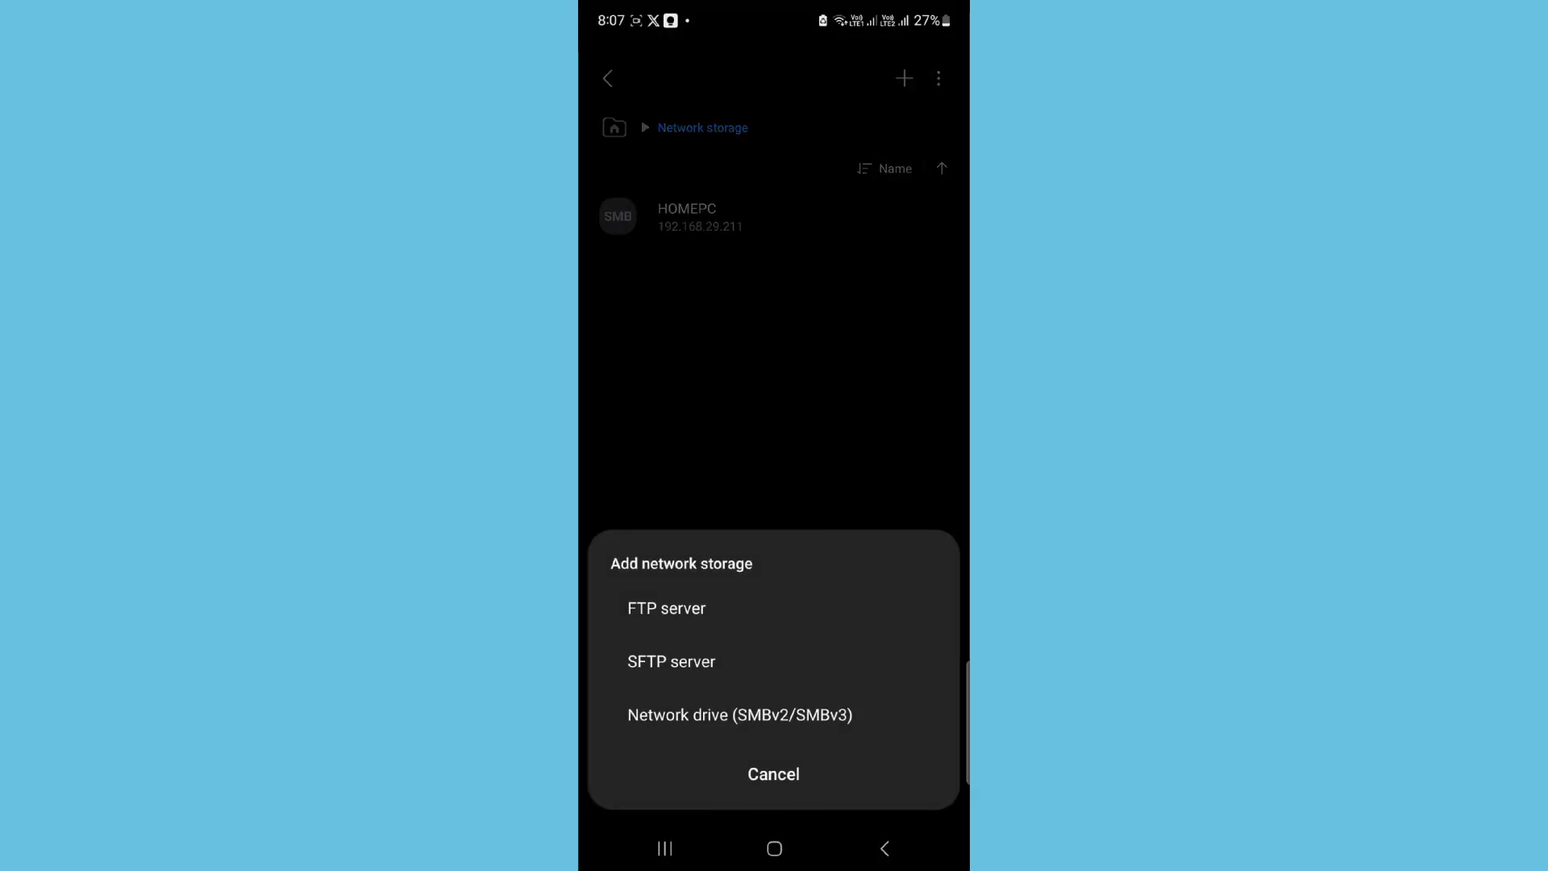
left_click(739, 714)
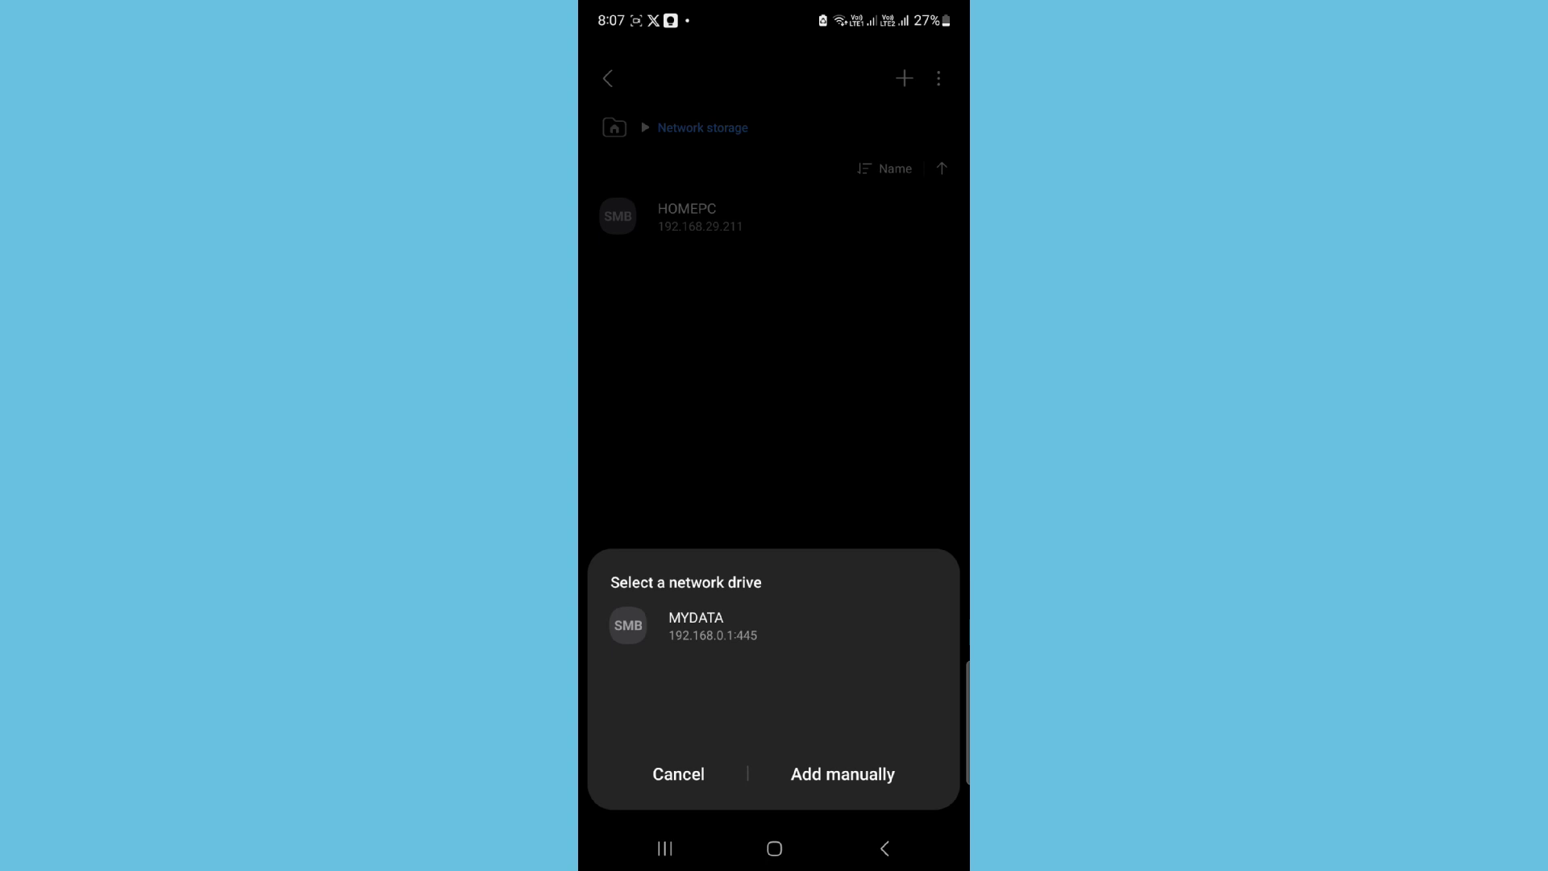
Step: Select MYDATA, enter the sharing account's username and password, and add the drive
left_click(690, 626)
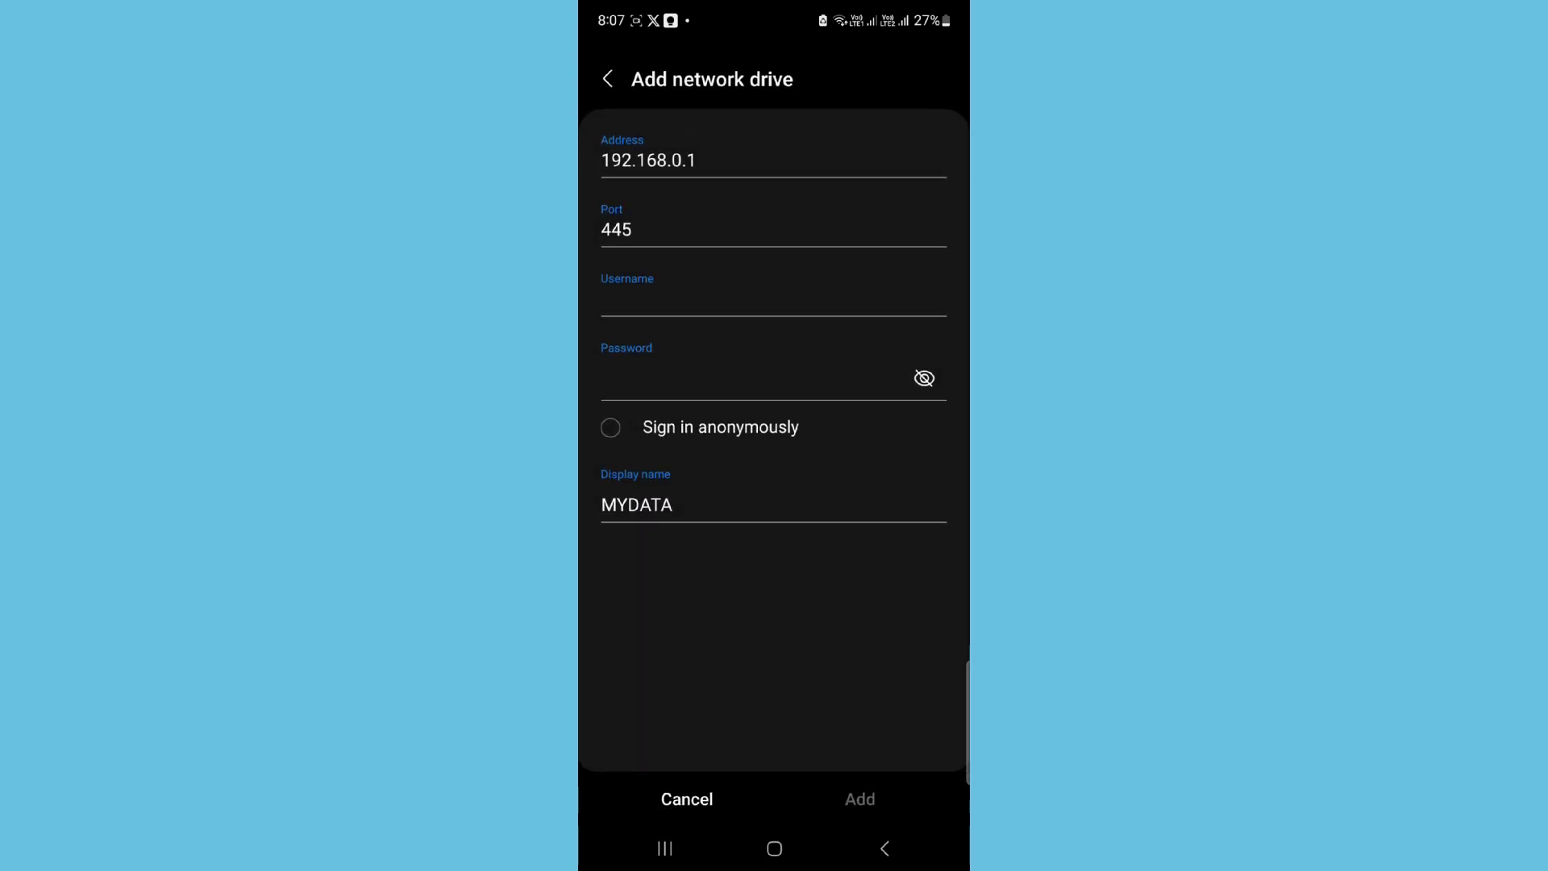
left_click(639, 304)
type("admin")
left_click(639, 371)
type("admin")
left_click(860, 484)
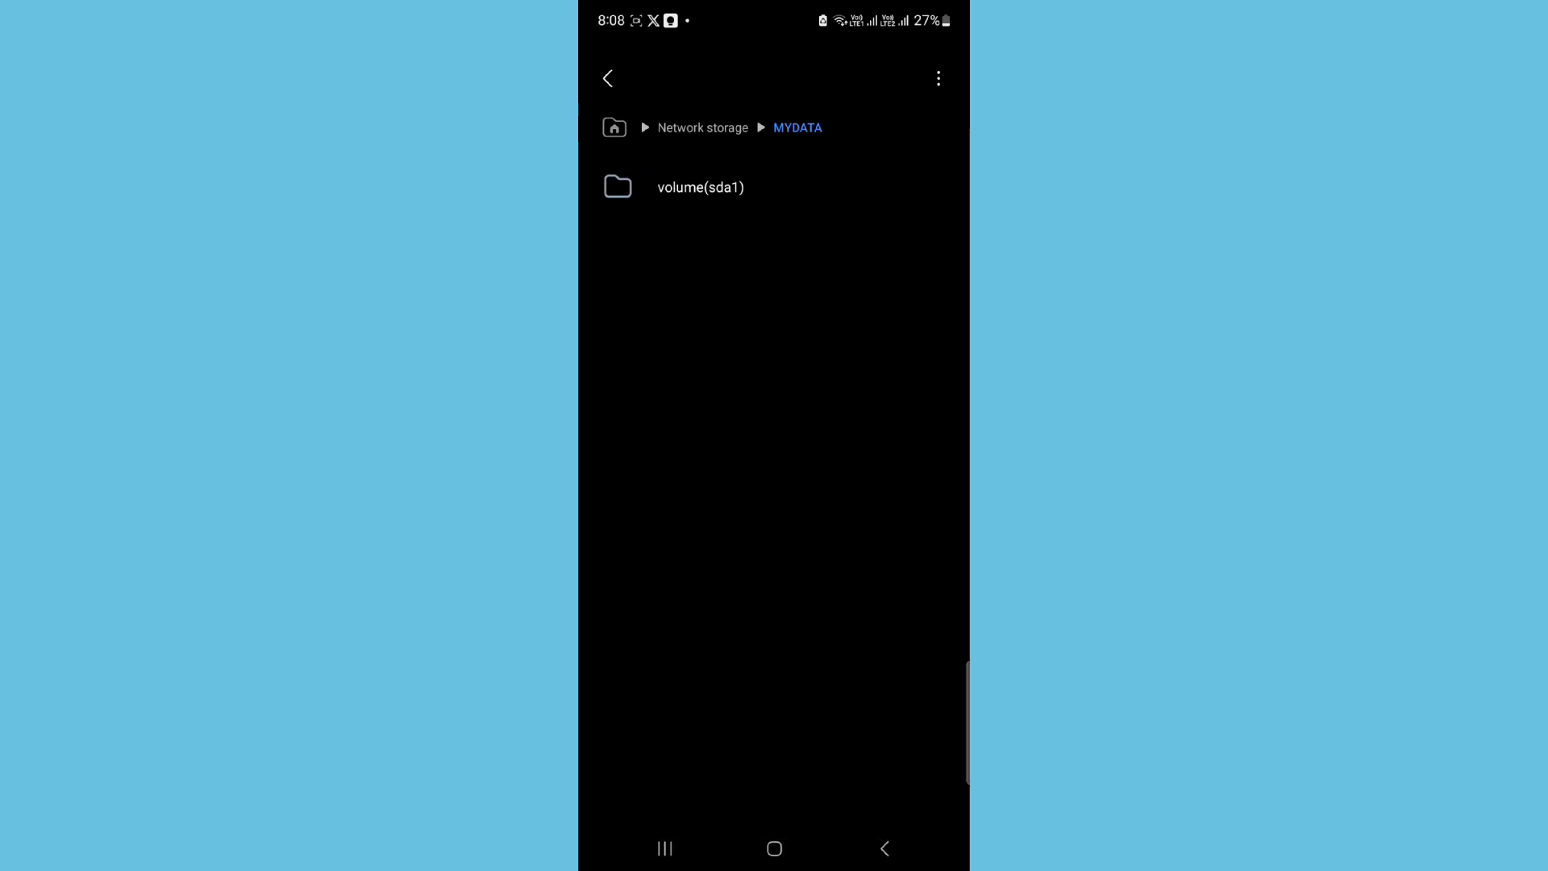
Step: Navigate to volume(sda1) > Tplink Static IP > Tplink1 on the MYDATA drive
left_click(700, 187)
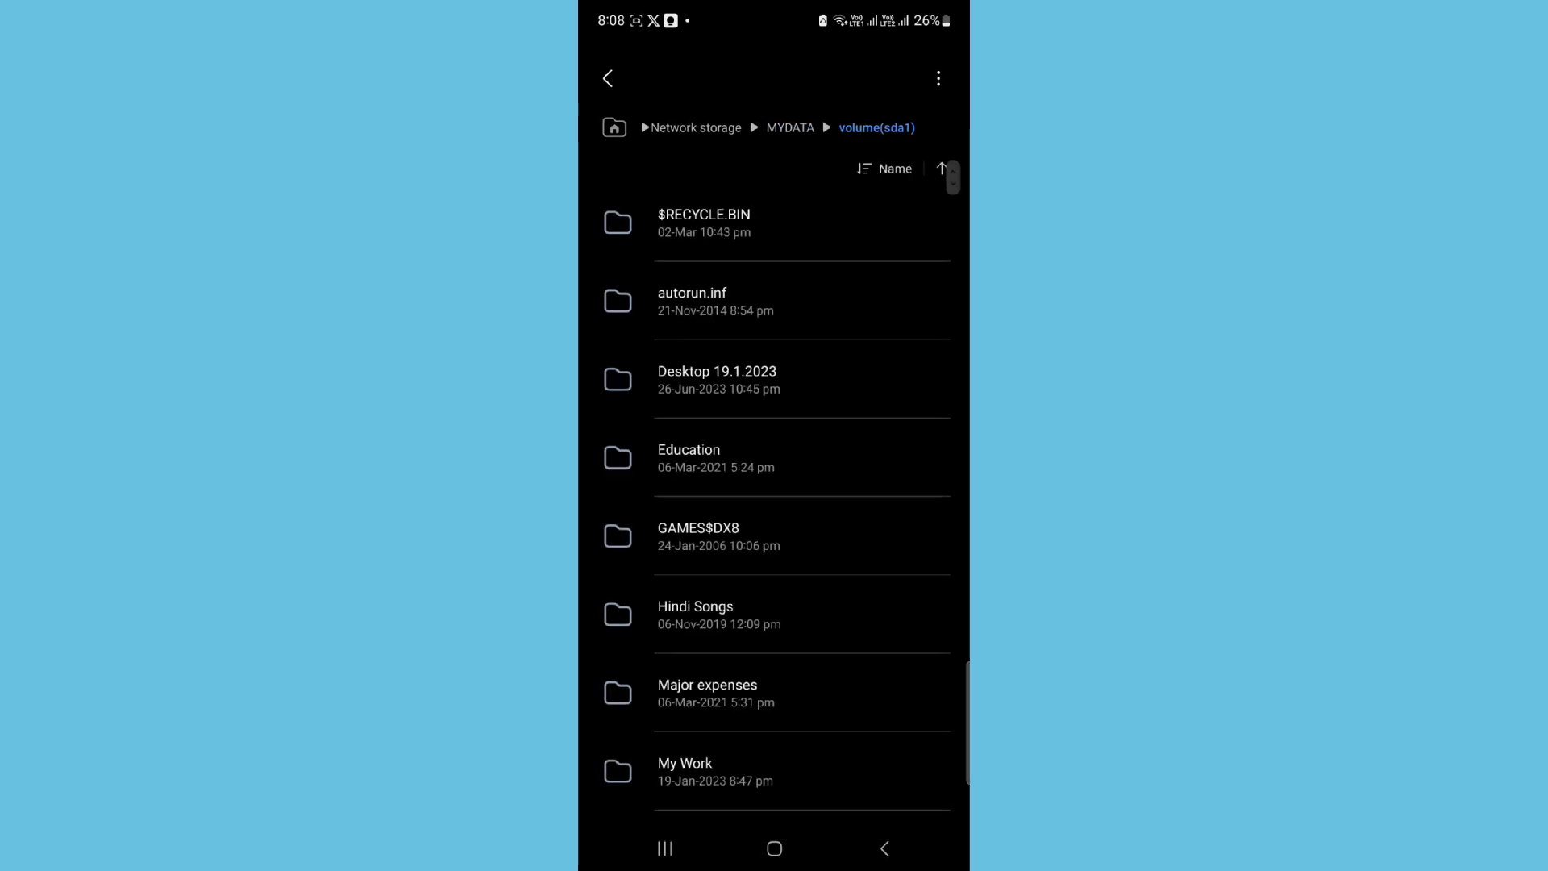
scroll(782, 486, "down", 5)
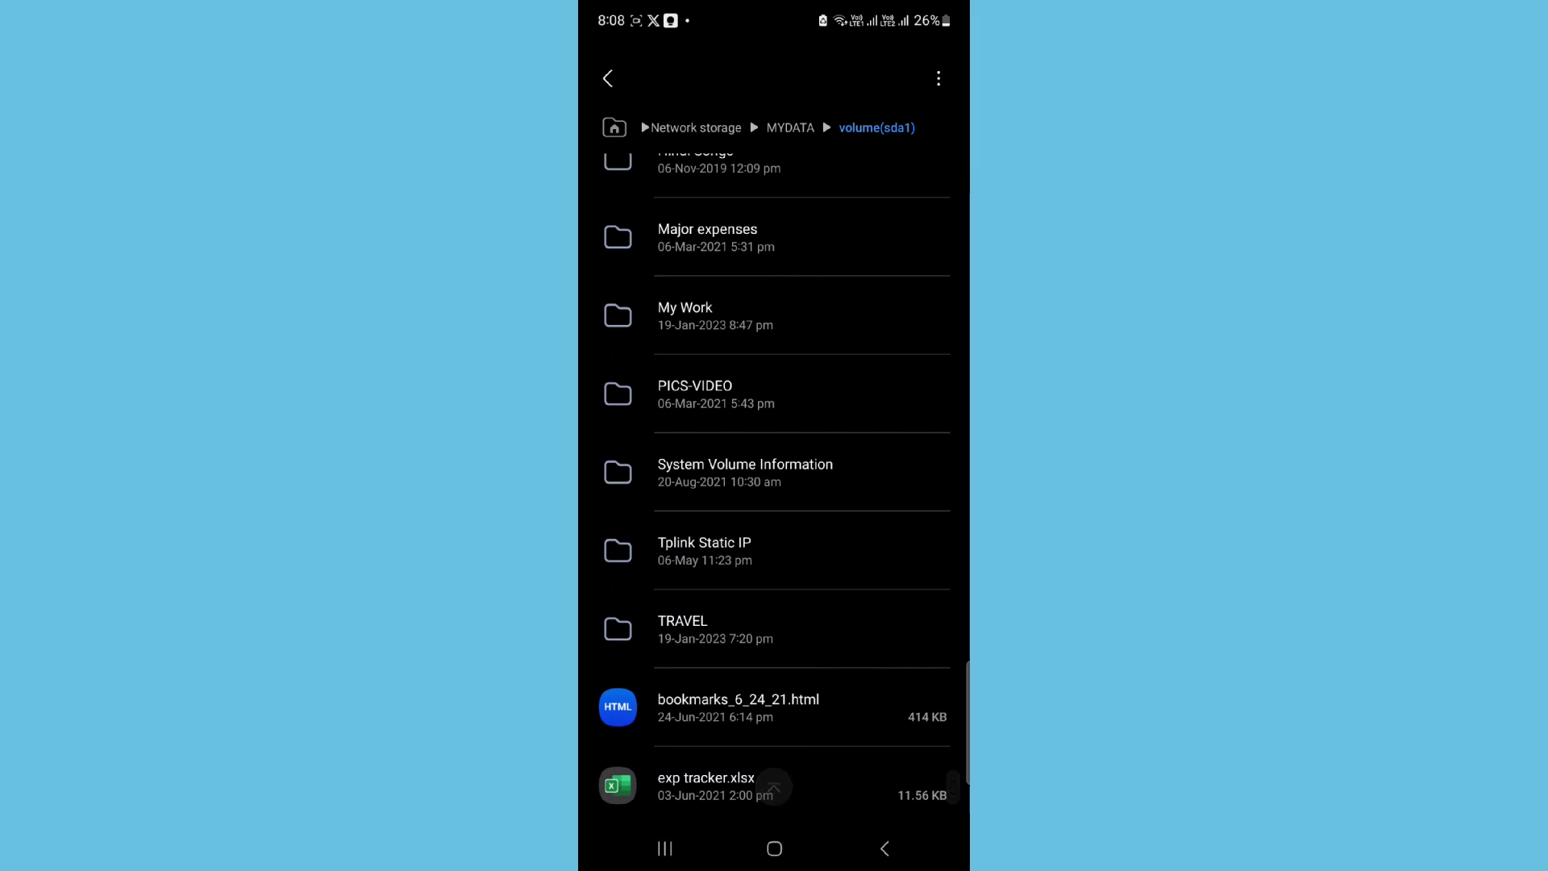
left_click(798, 546)
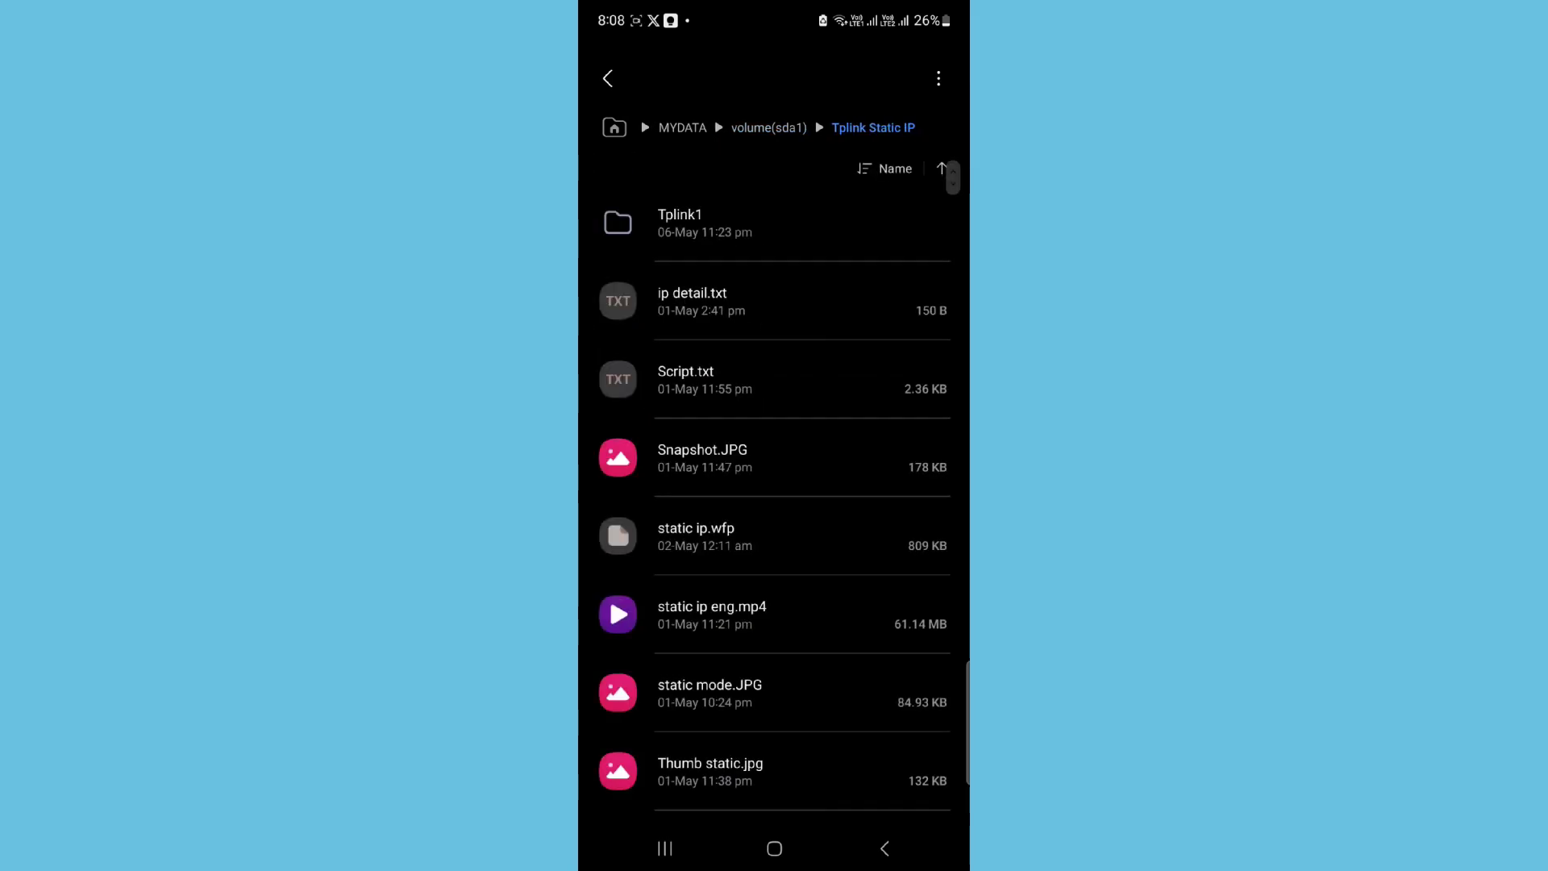
left_click(690, 221)
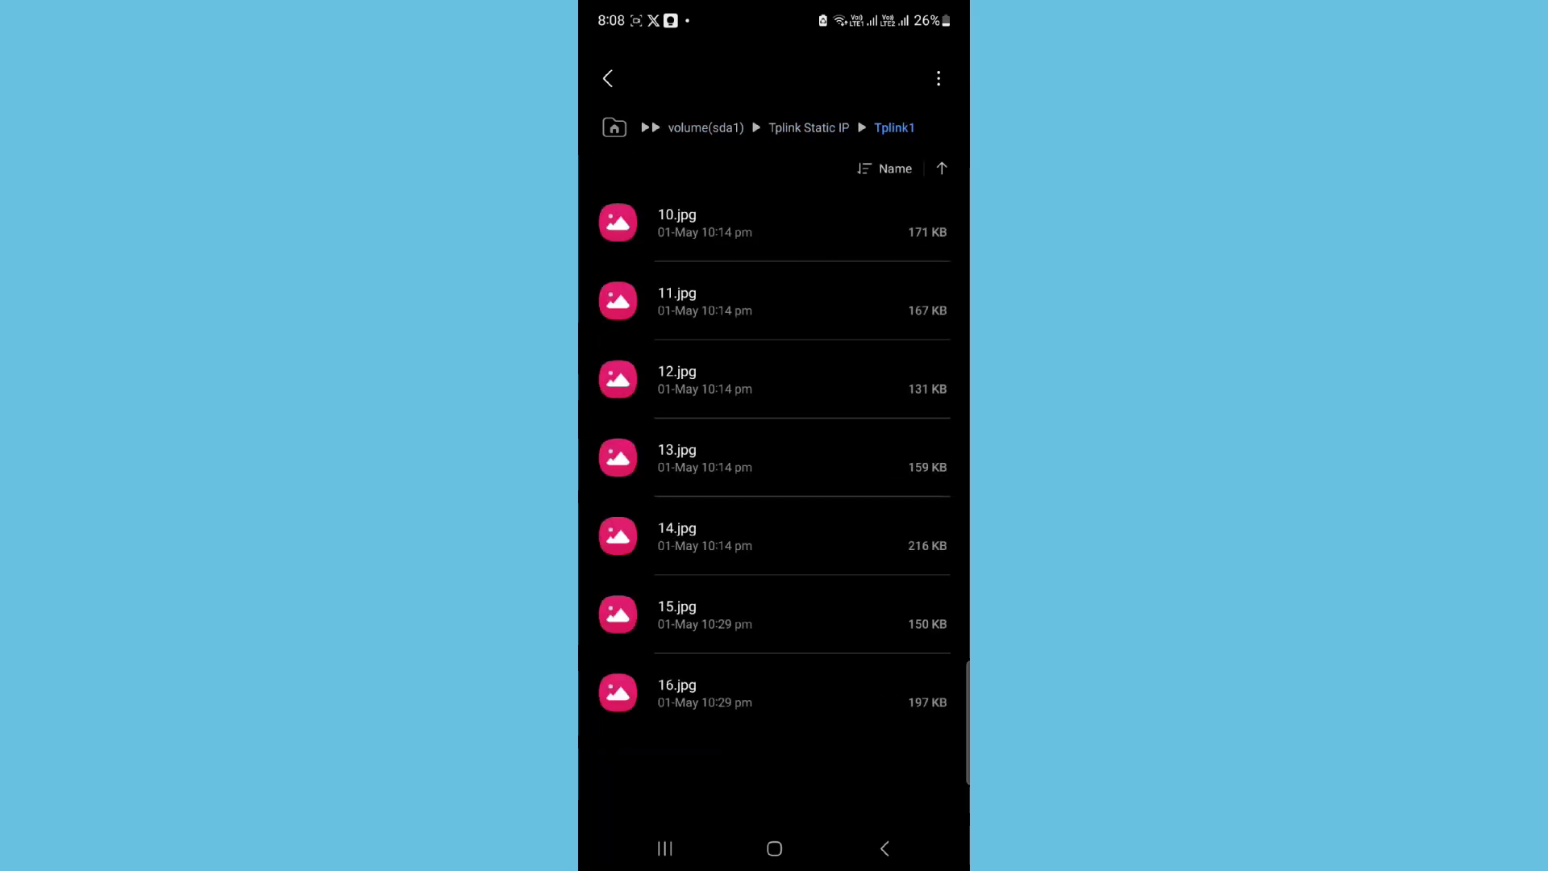
Step: View 10.jpg, 11.jpg and the next image in Gallery, choosing Just once each time
left_click(709, 222)
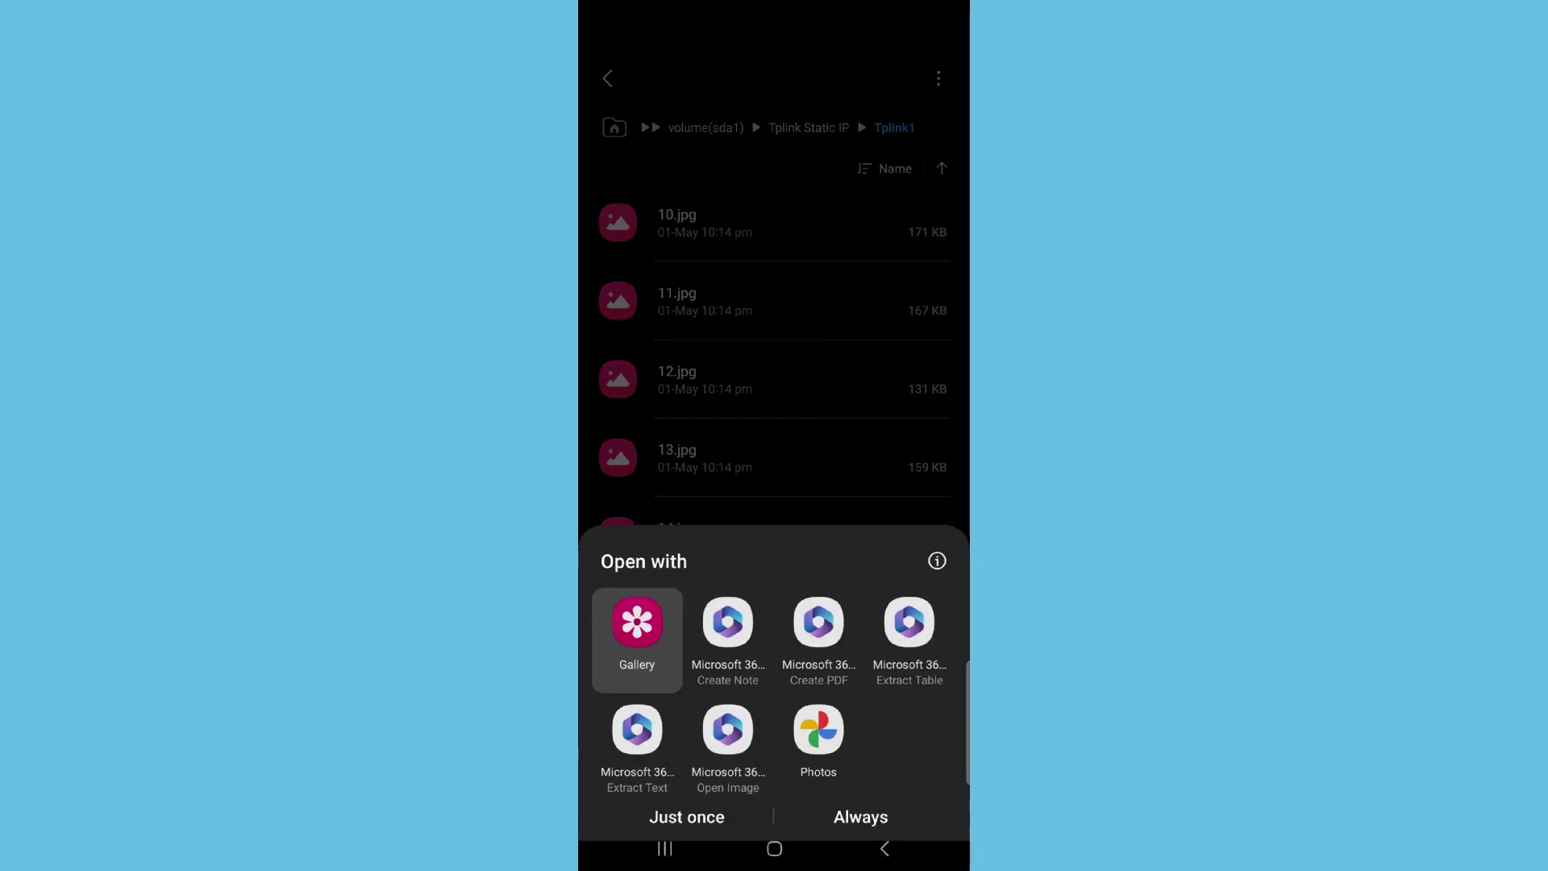
left_click(687, 800)
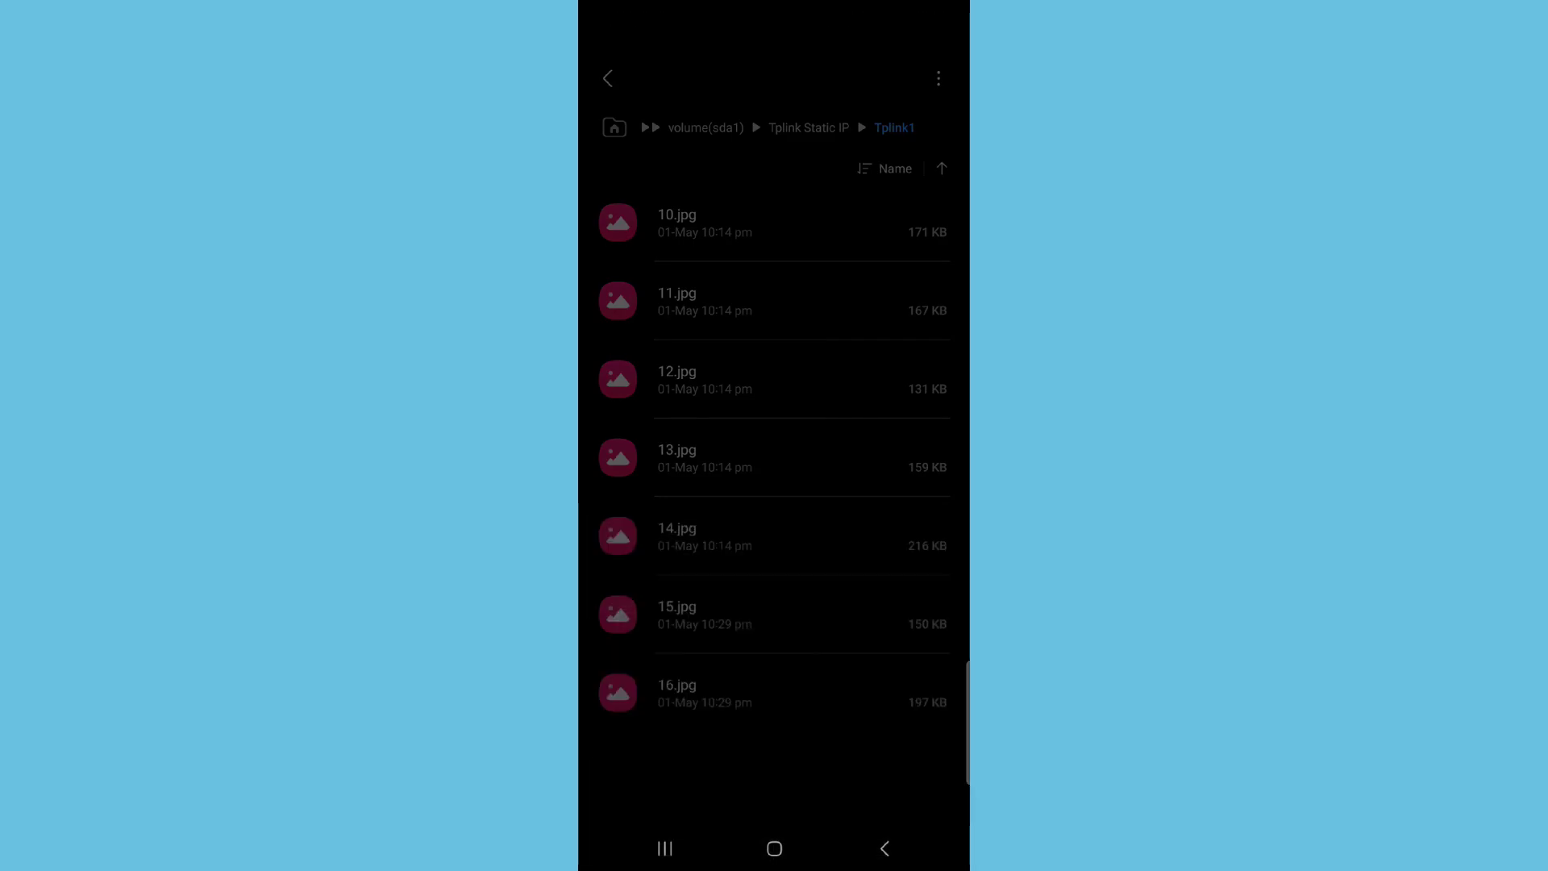
left_click(882, 847)
left_click(652, 310)
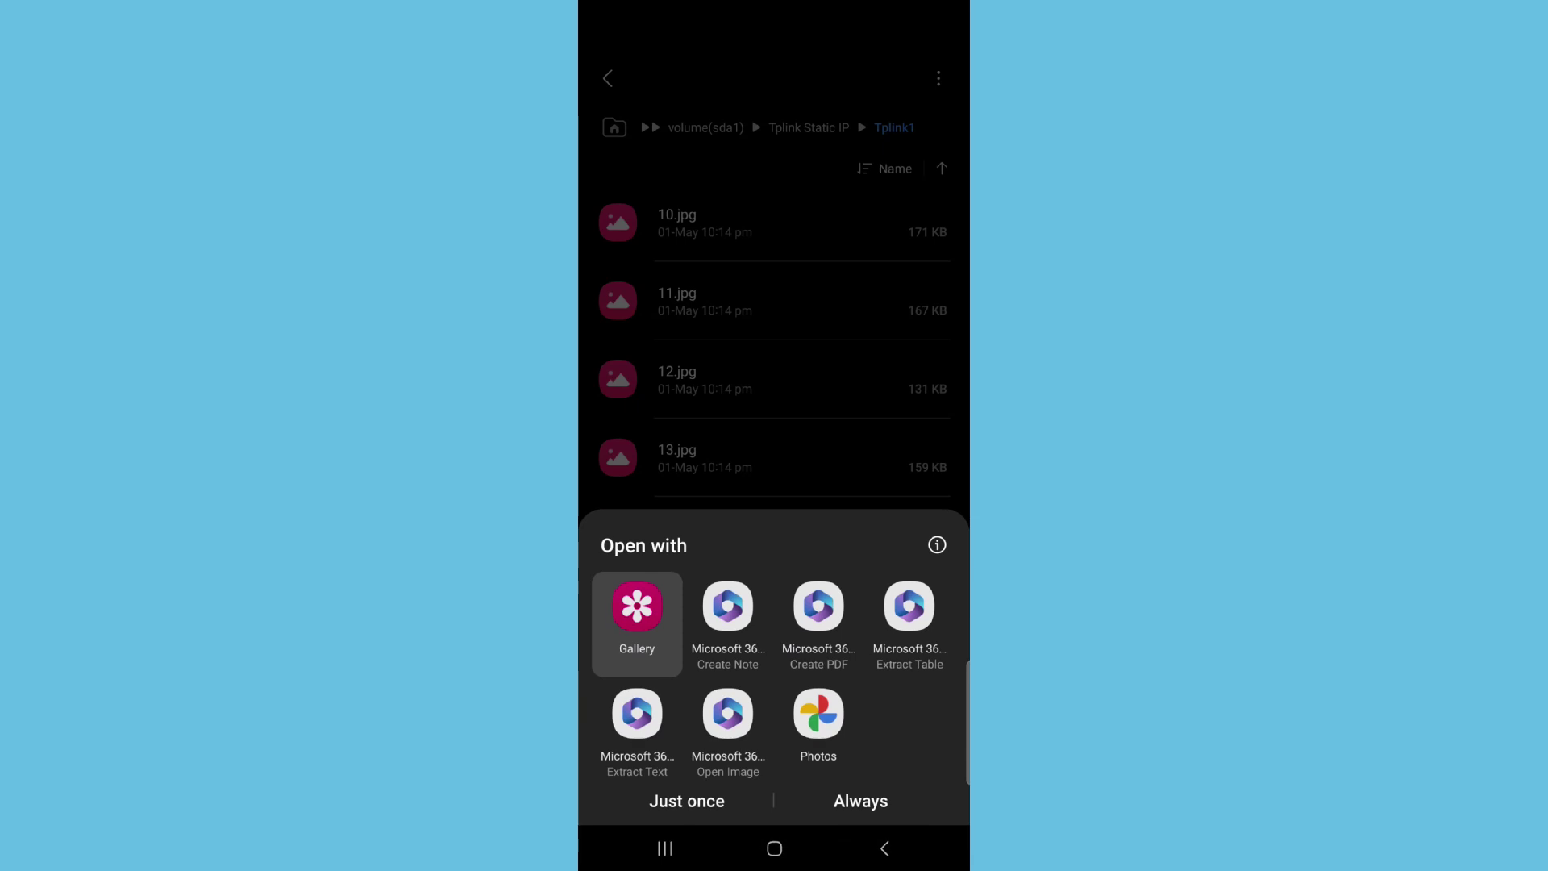
left_click(687, 822)
left_click(885, 848)
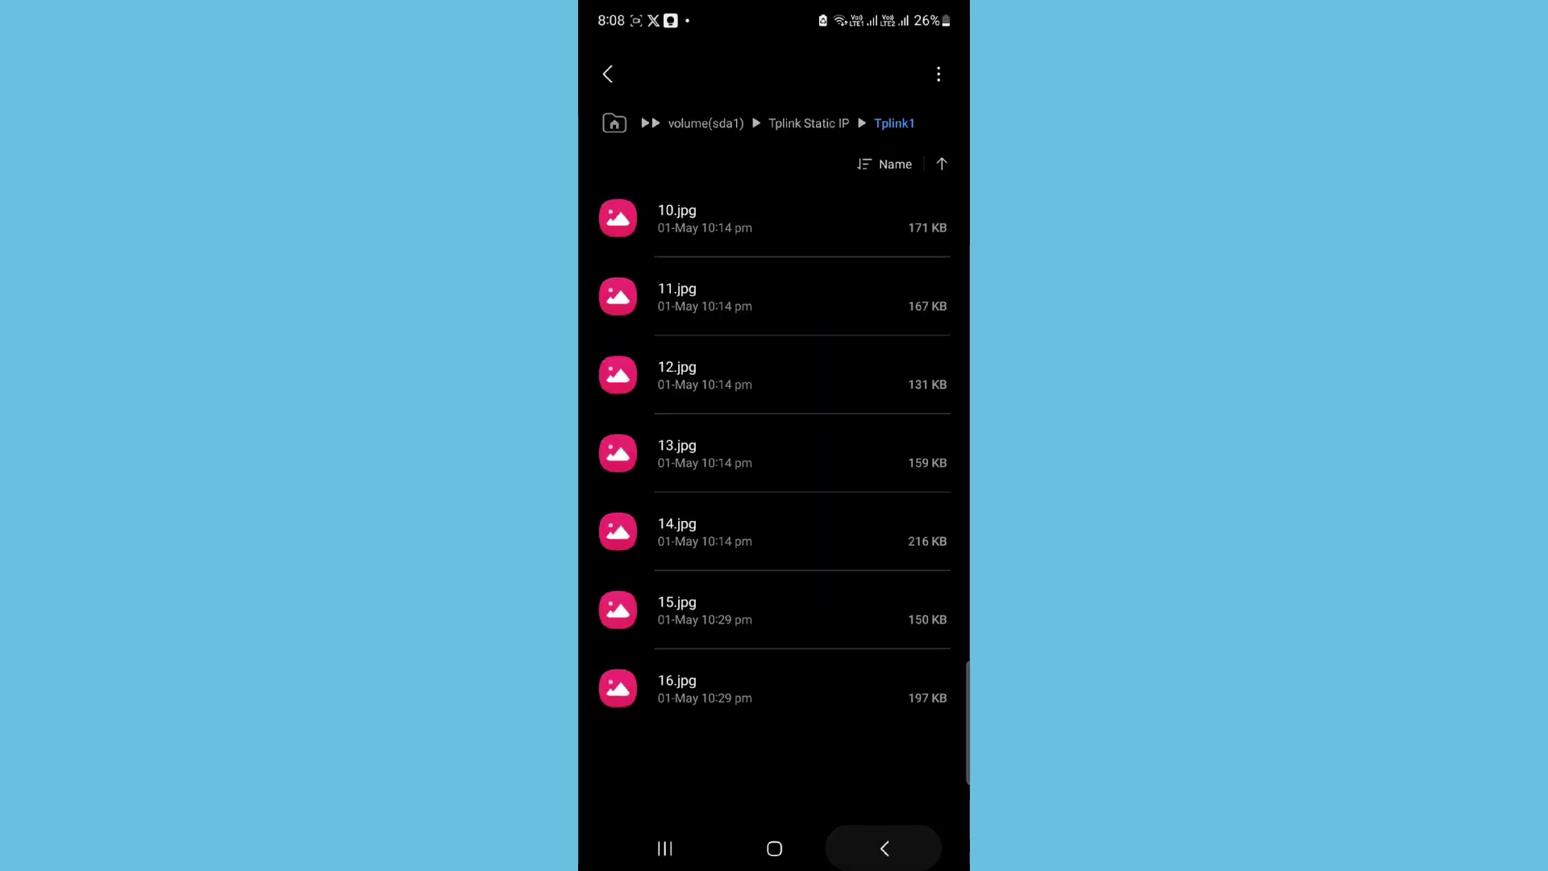
left_click(678, 457)
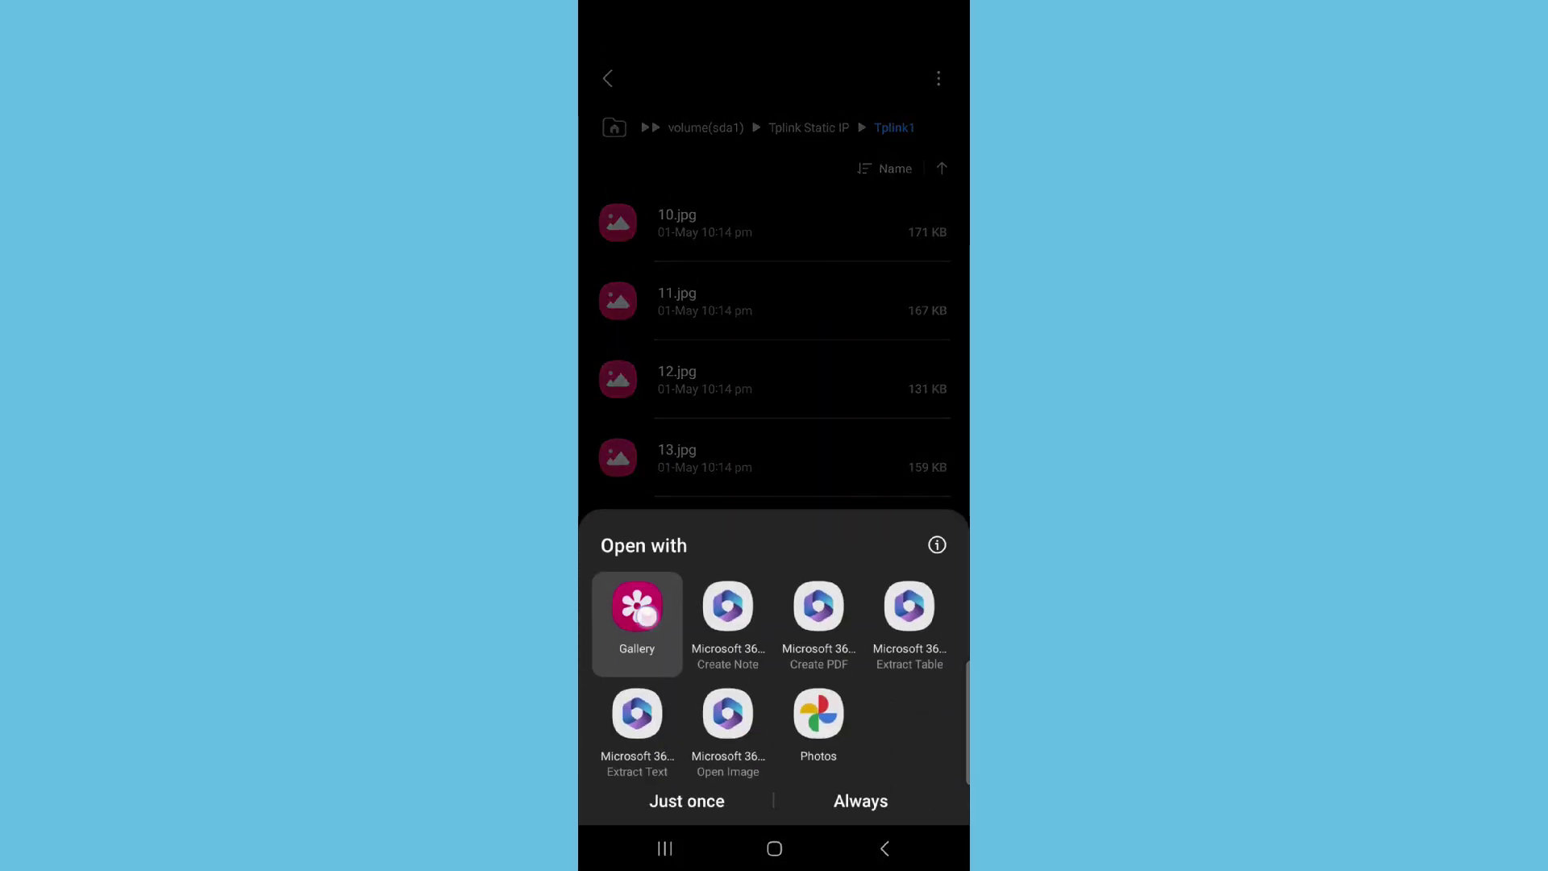
left_click(685, 798)
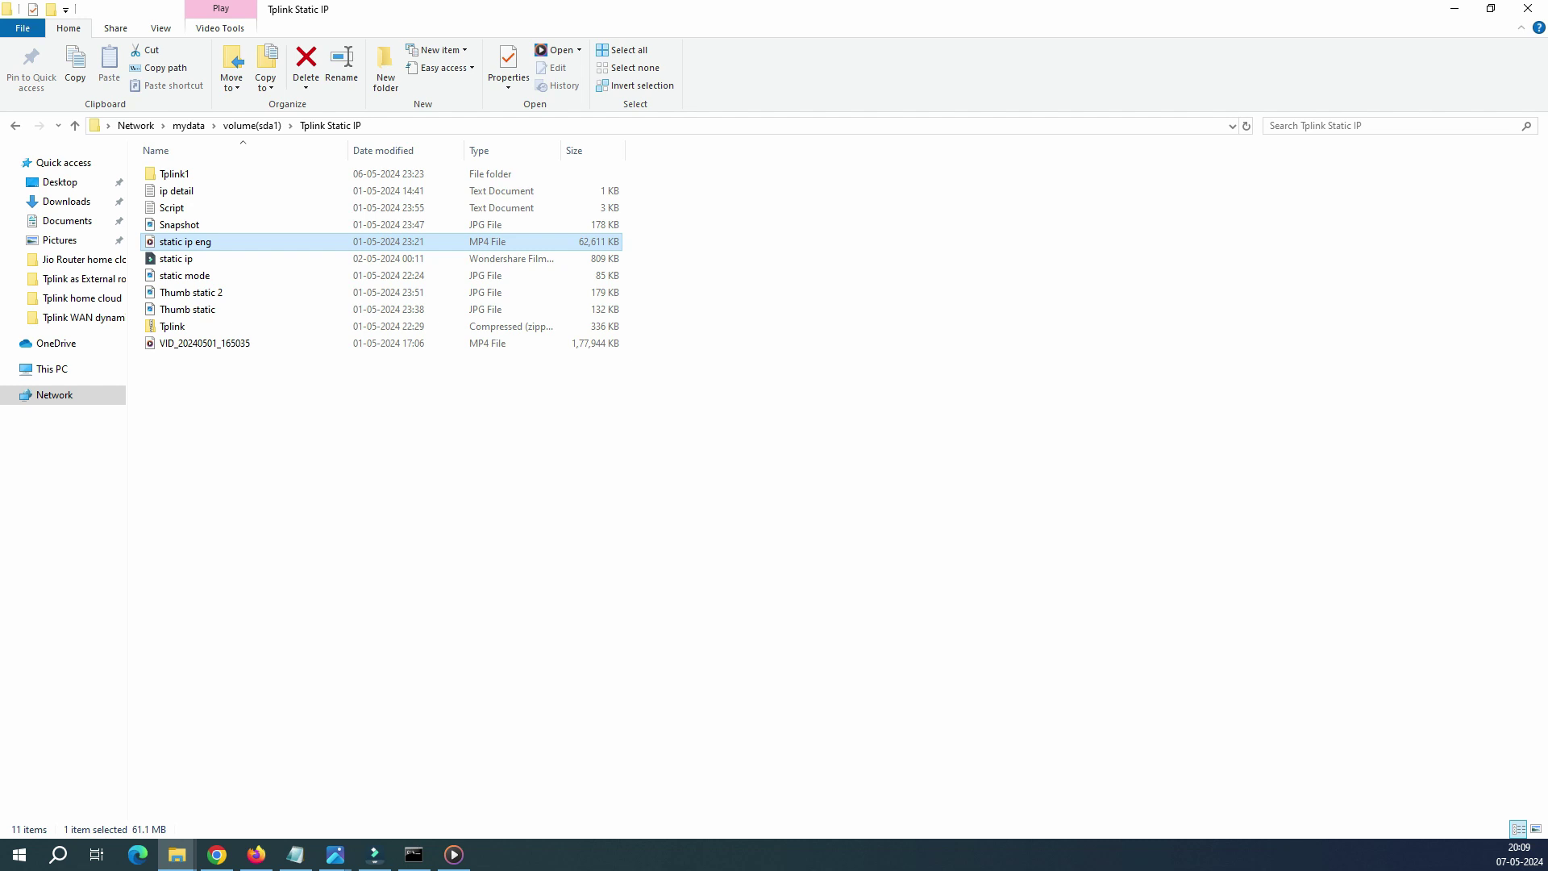
Step: Open the error.JPG screenshot in Photos from the taskbar preview
key("alt+Tab")
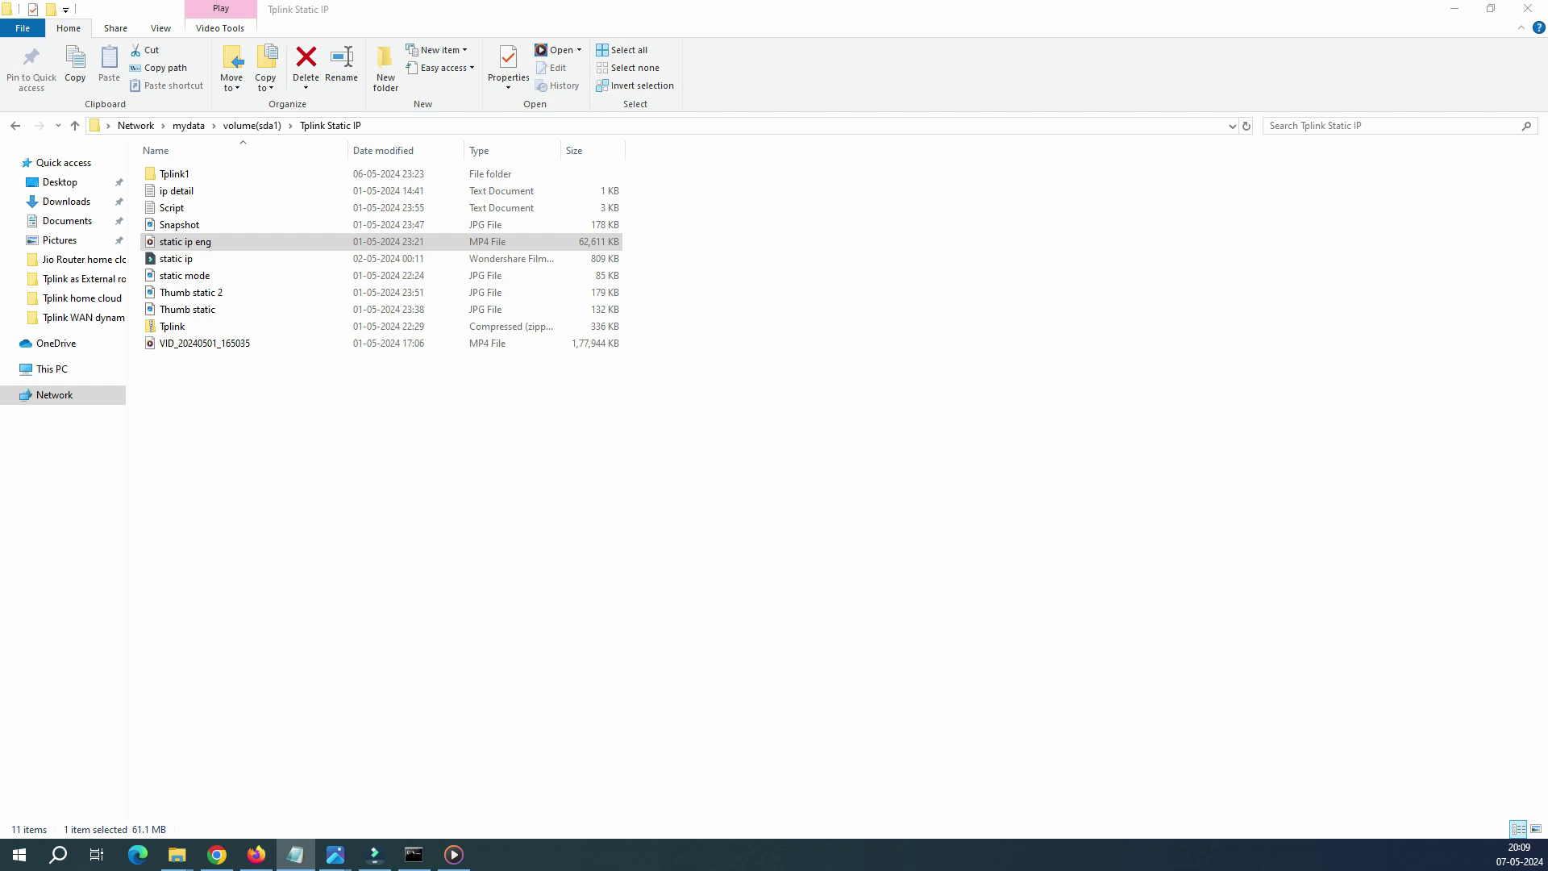
mouse_move(335, 853)
left_click(185, 758)
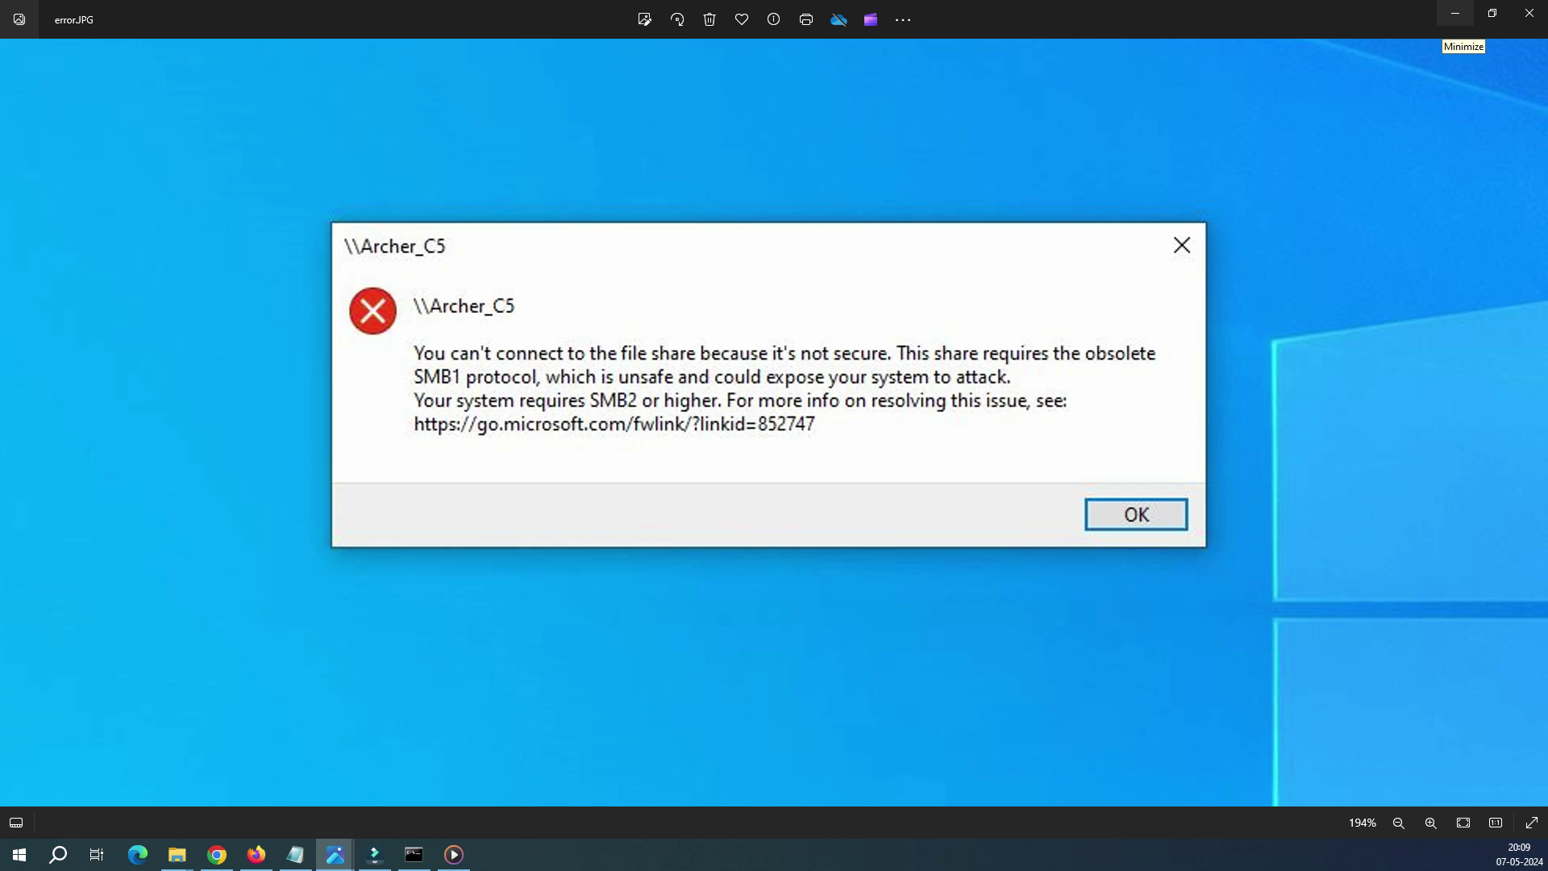
Step: Open System Tools > Firmware Upgrade in Firefox and read firmware version 3.16.0 0.9.1 v600c.0 Build 190820
left_click(1455, 13)
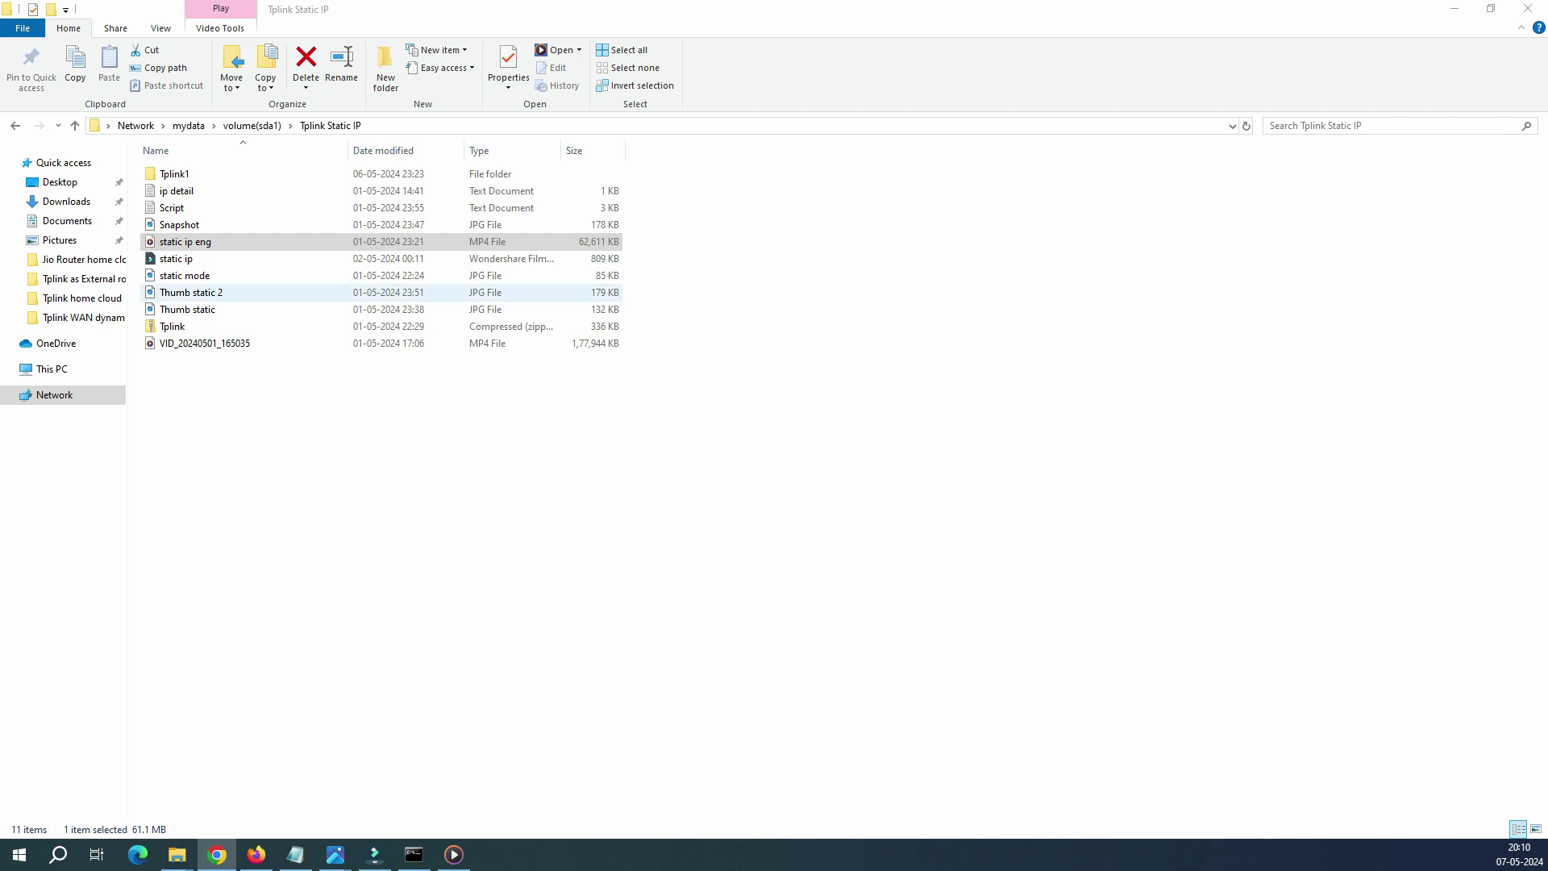
left_click(256, 854)
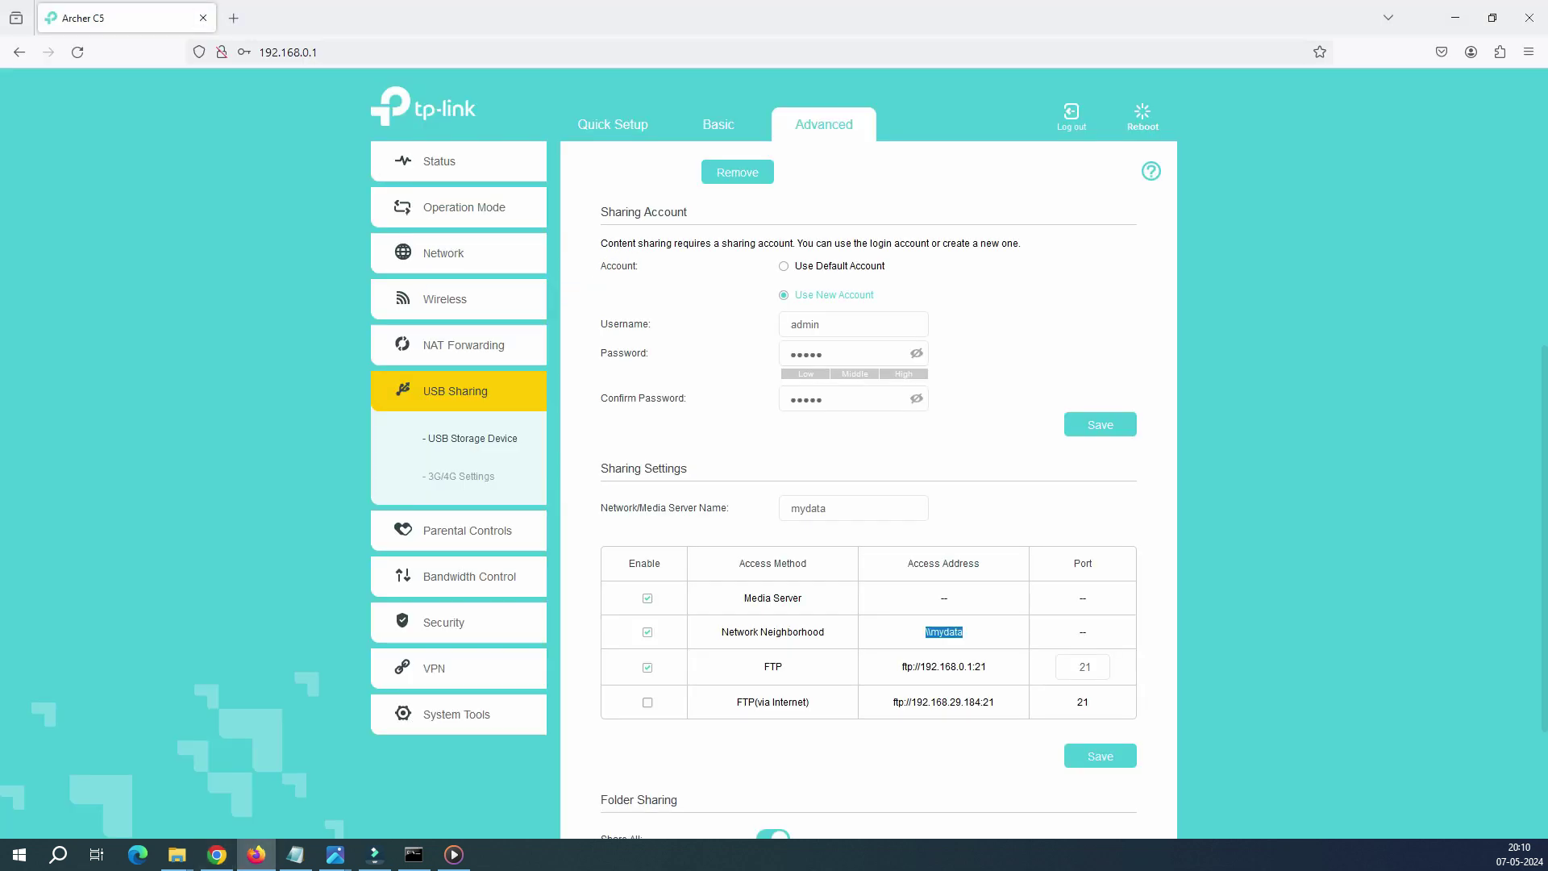
left_click(451, 715)
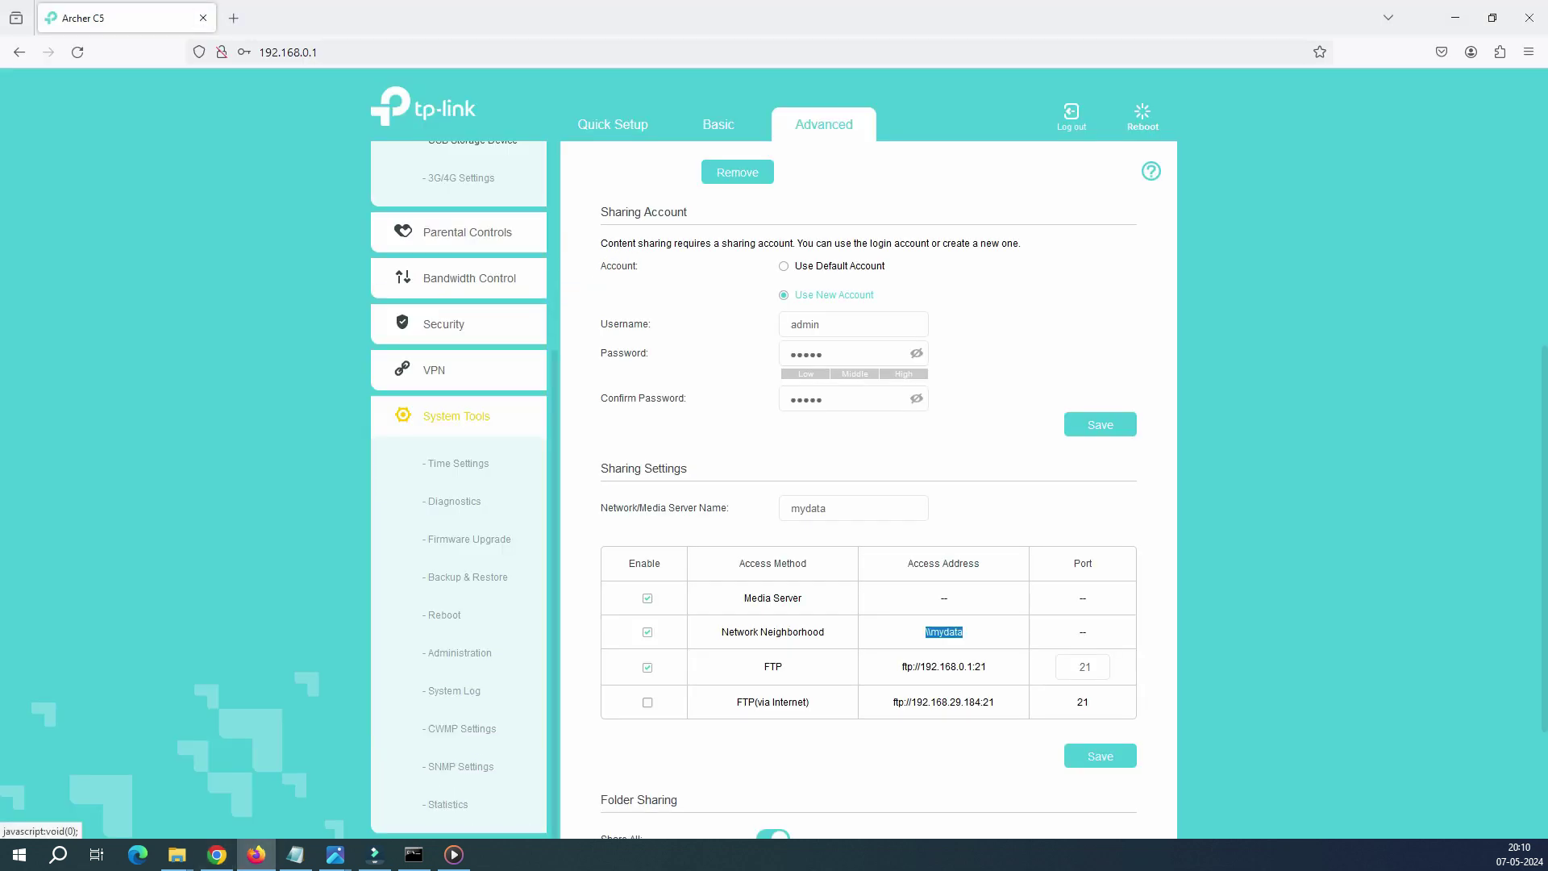
left_click(469, 538)
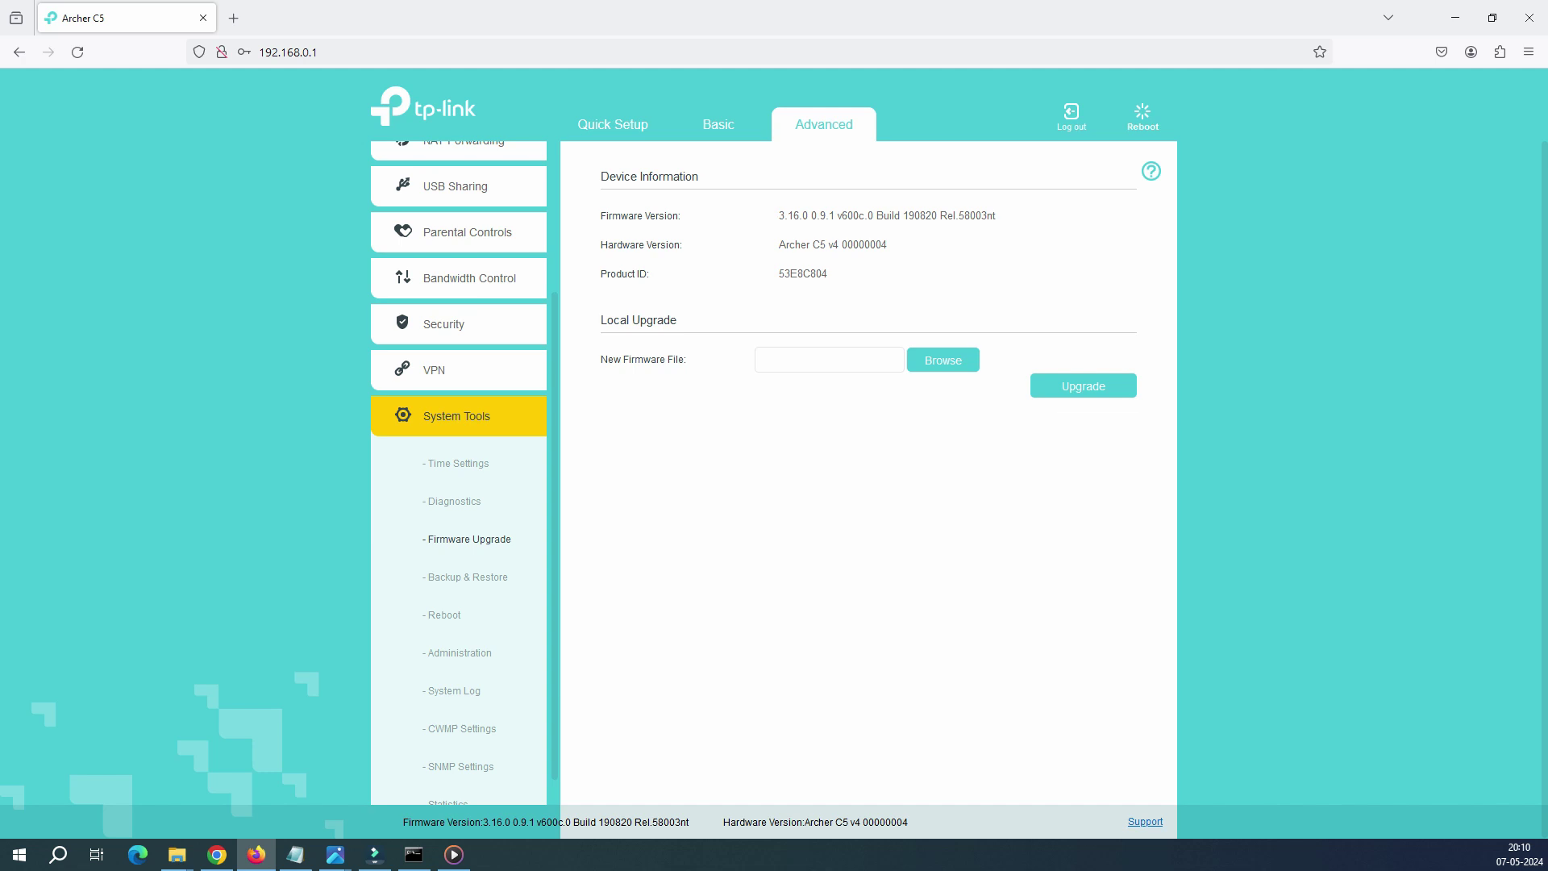
left_click_drag(997, 215, 779, 216)
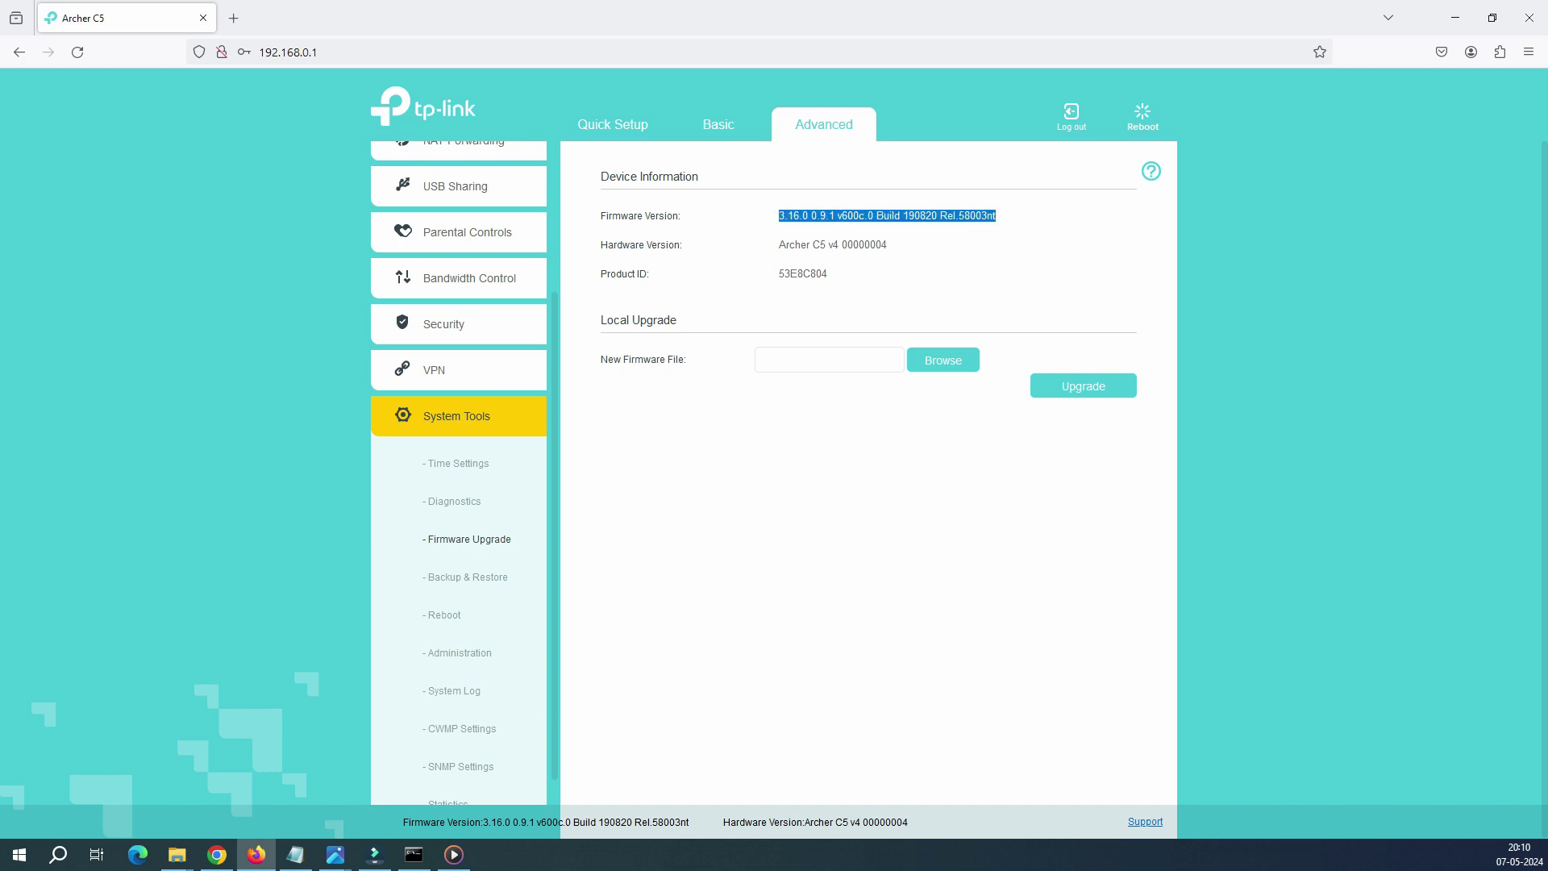
left_click(779, 215)
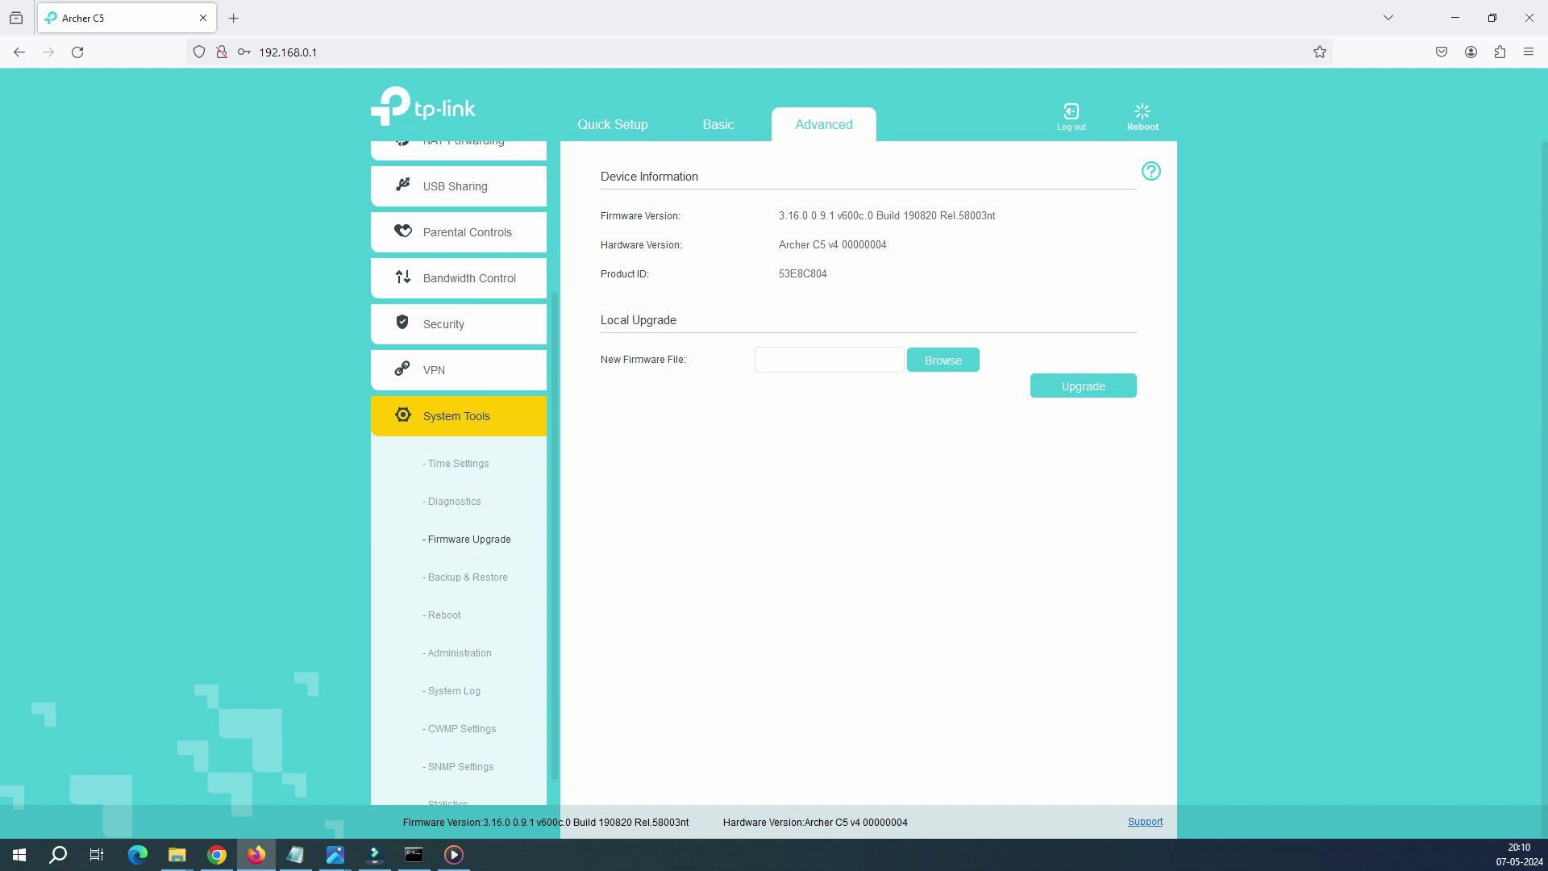